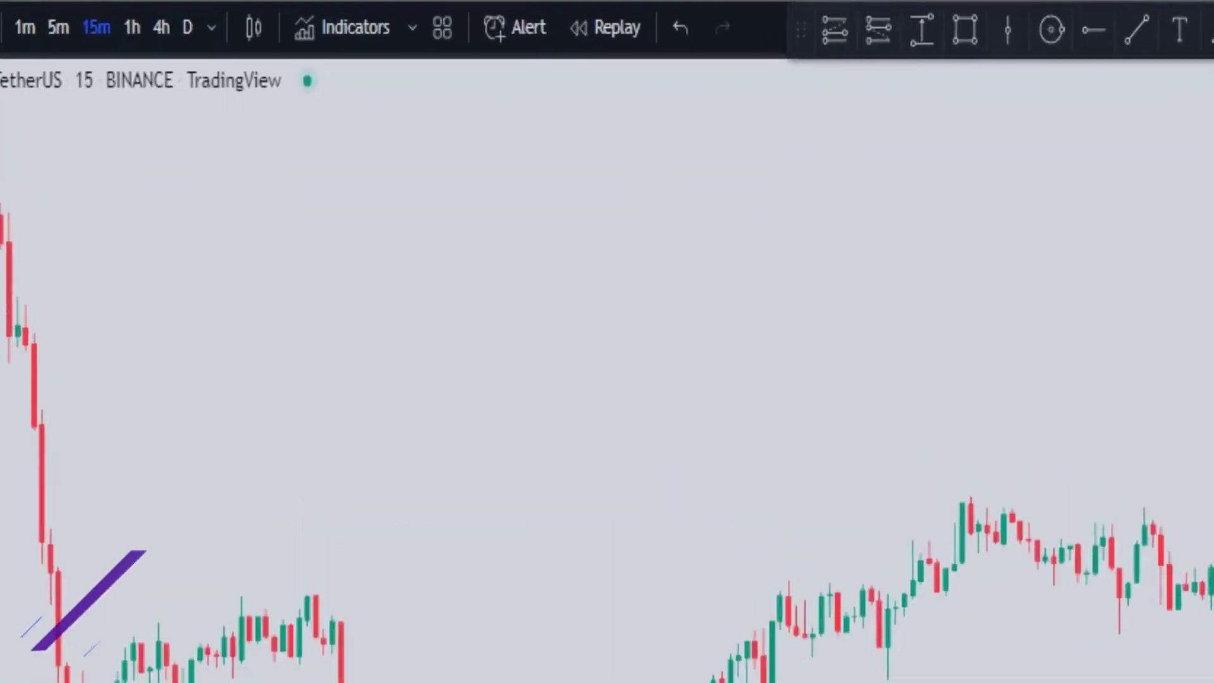
# Set the MATICUSDT chart's time interval to 15 minutes
pyautogui.click(274, 14)
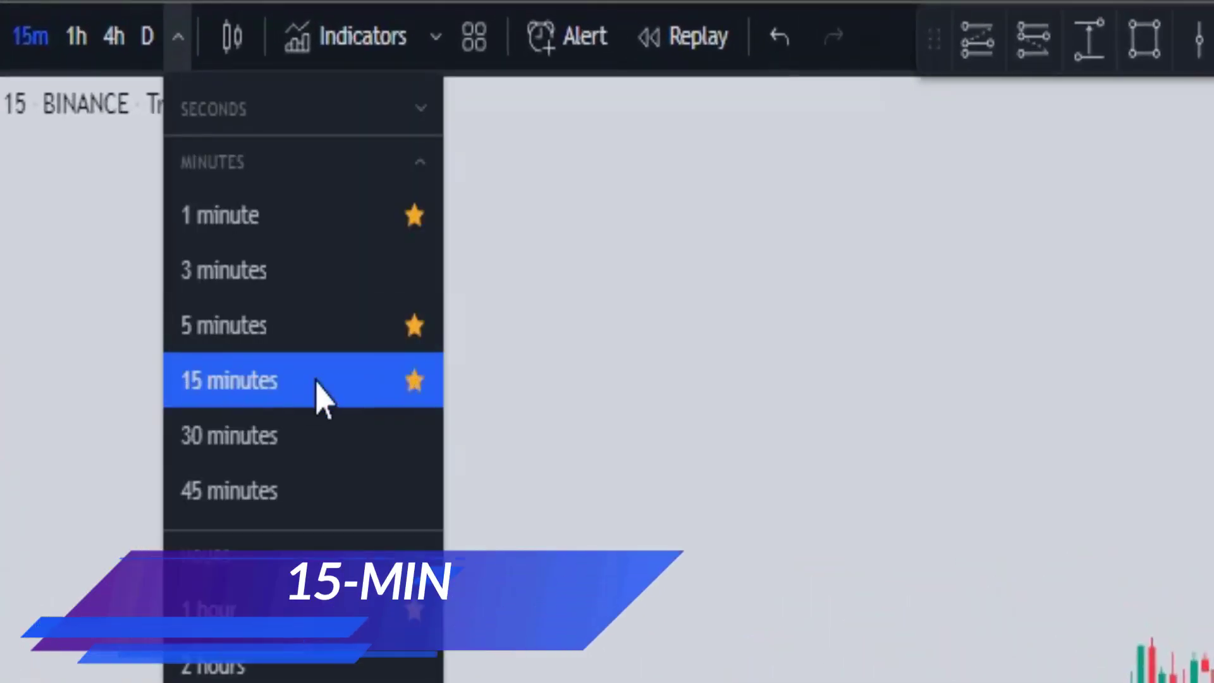
pyautogui.click(320, 392)
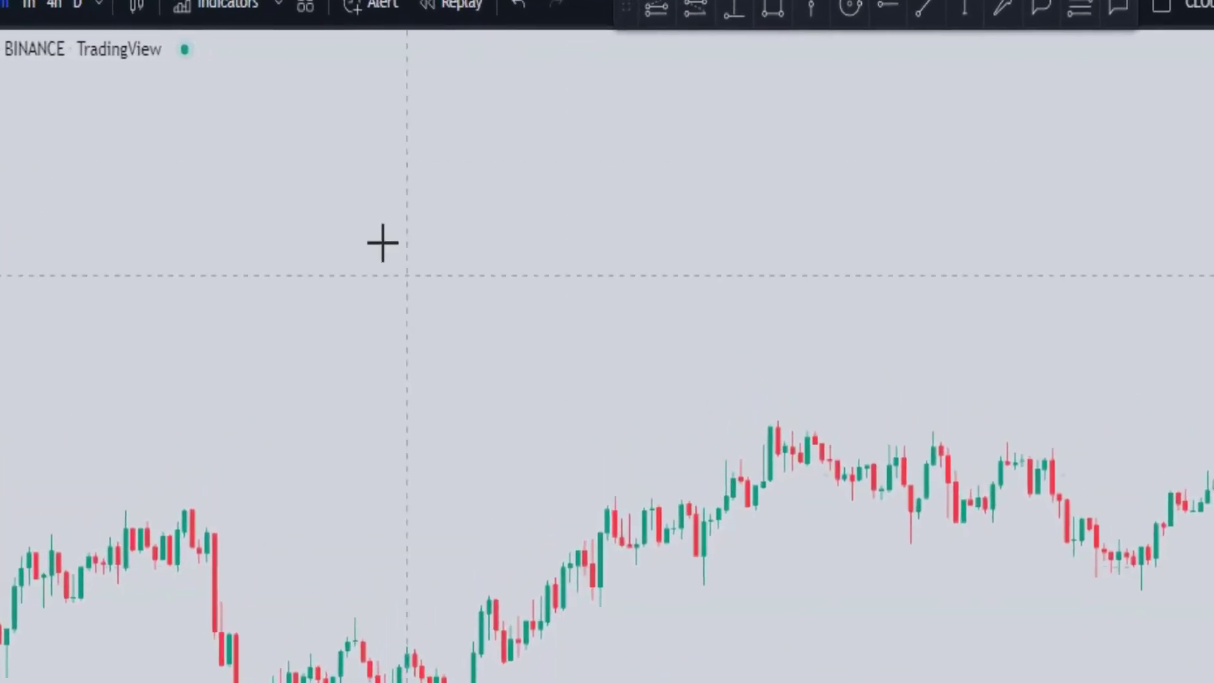
# Find the community script Engulfing Candle Indicator by searching "ENGU" and add it to the chart
pyautogui.click(228, 5)
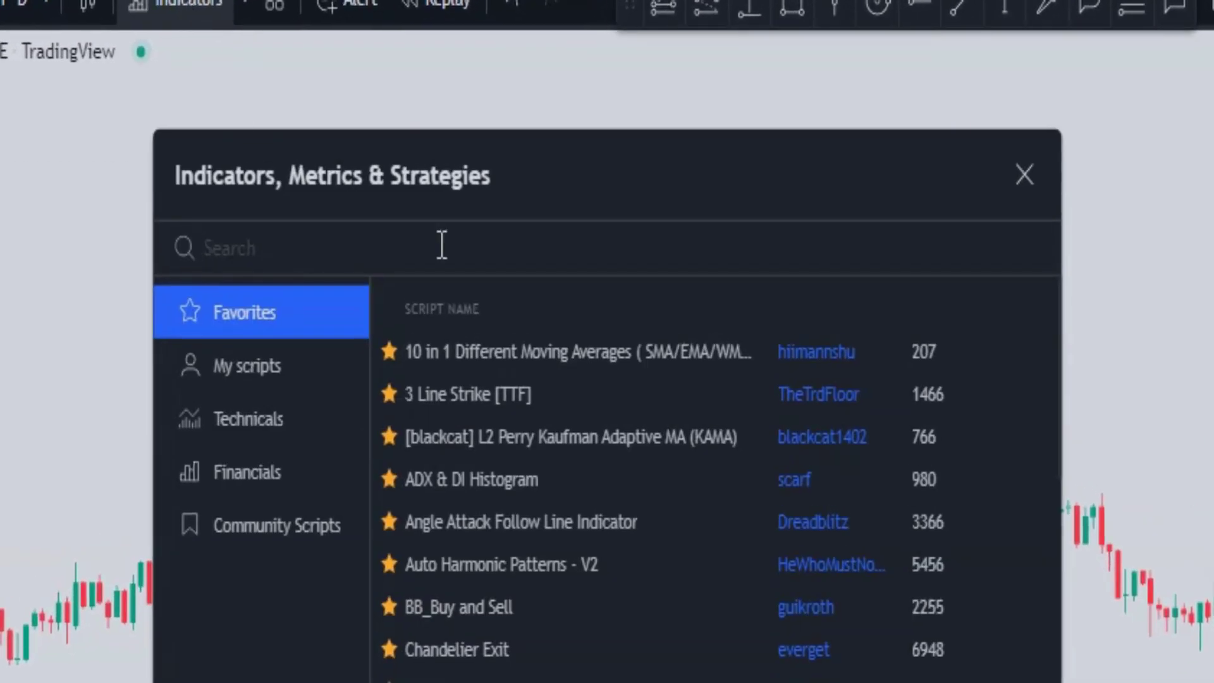
pyautogui.write('ENGU')
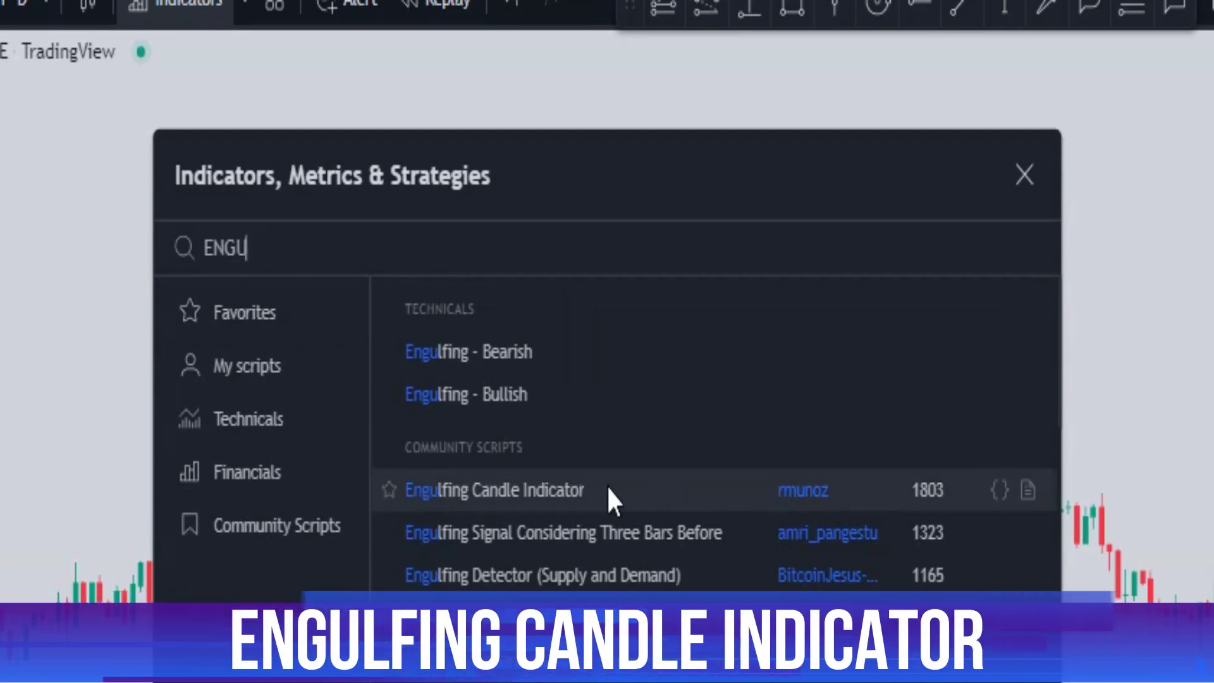
pyautogui.click(569, 490)
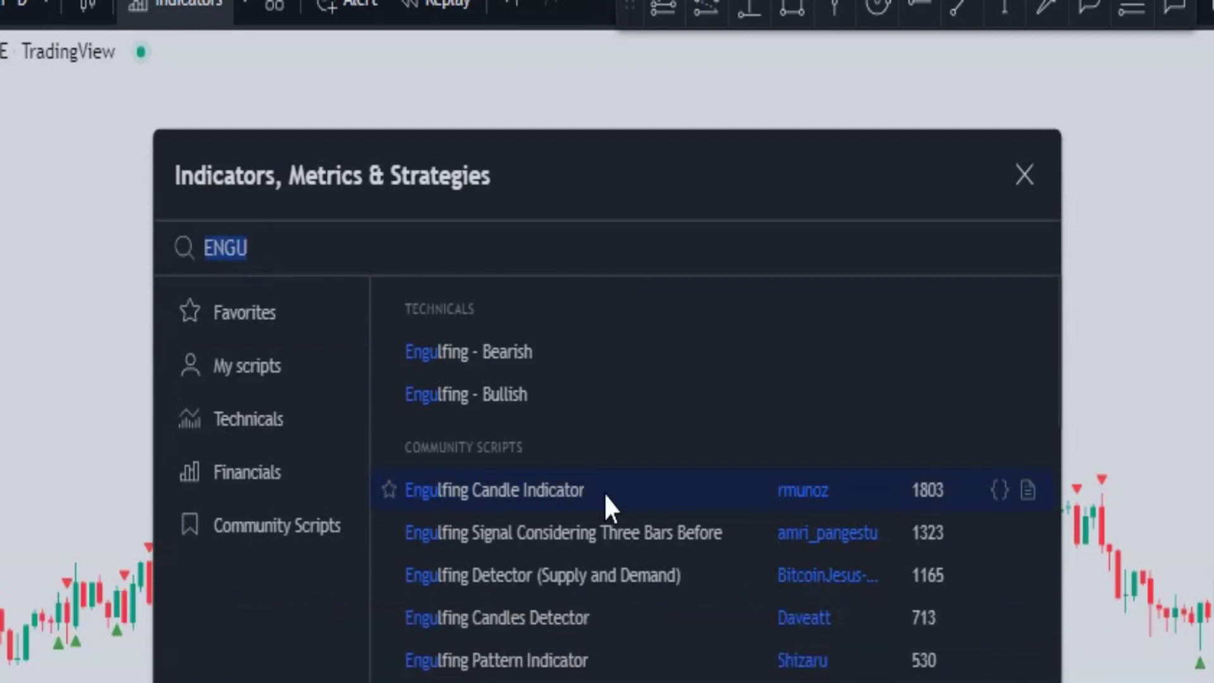
pyautogui.click(1024, 174)
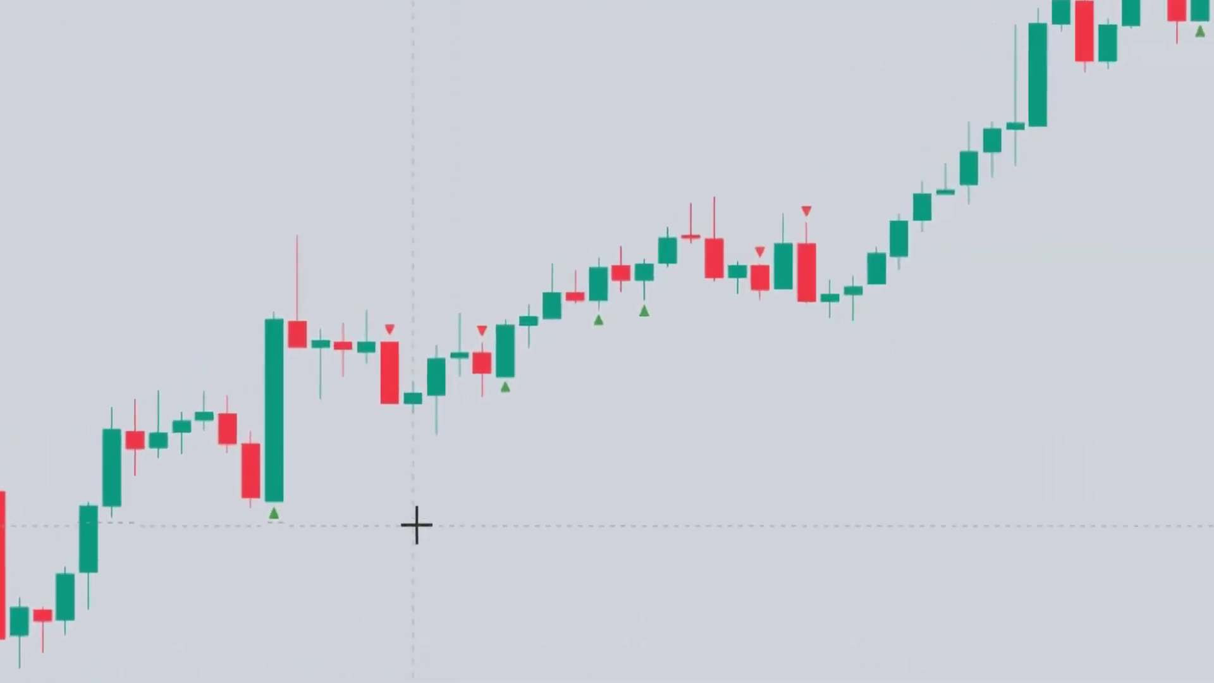
# Point an arrow at the buy signal and draw a long position from its candle's close, with a 1.90% stop and a 1.54 risk/reward ratio
pyautogui.moveTo(414, 521); pyautogui.dragTo(296, 519)
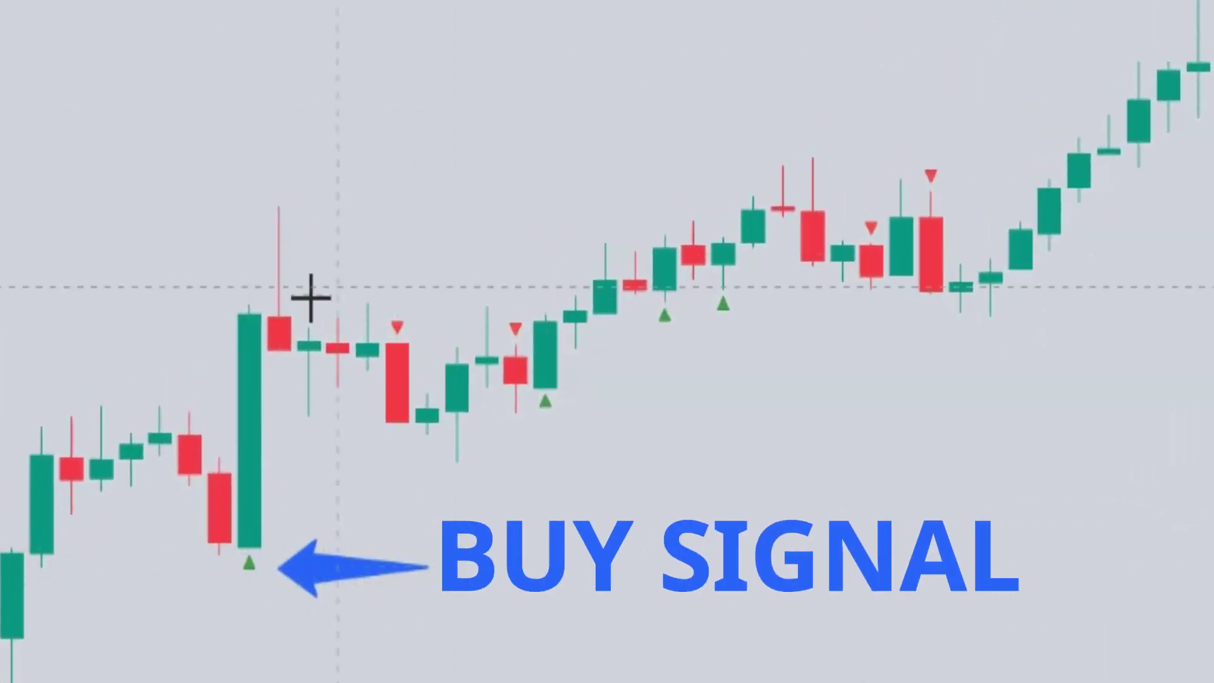
pyautogui.click(251, 315)
pyautogui.moveTo(261, 514); pyautogui.dragTo(240, 592)
pyautogui.moveTo(250, 127); pyautogui.dragTo(249, 1)
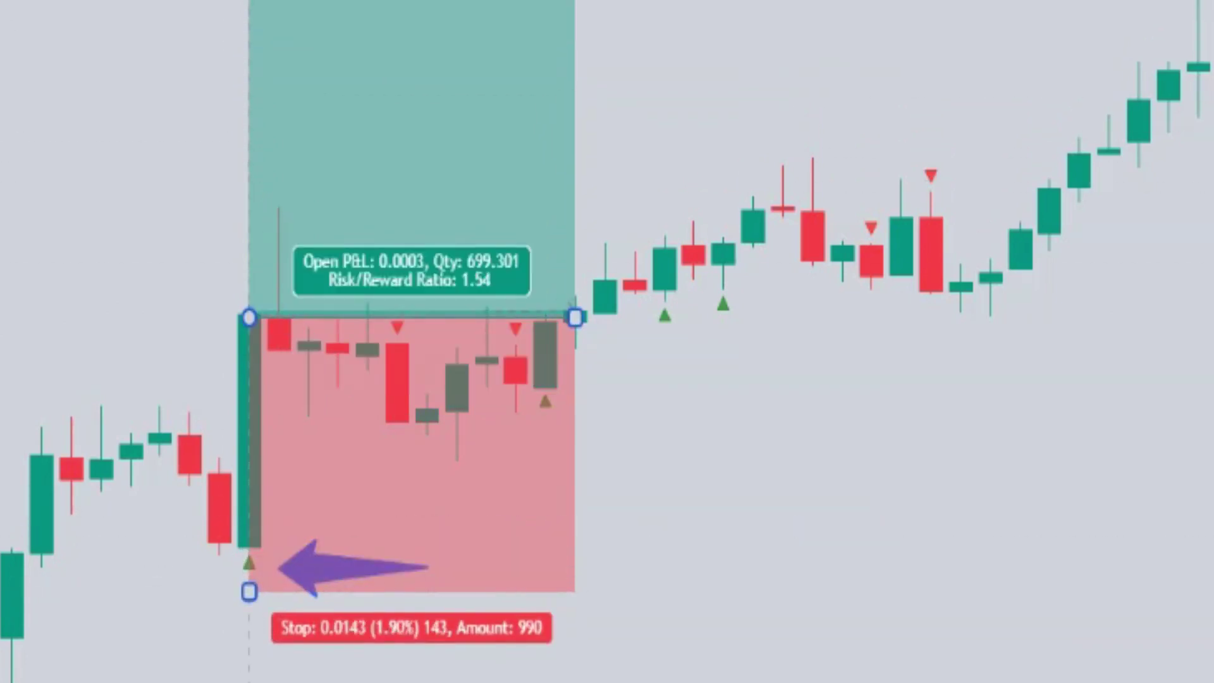
pyautogui.moveTo(575, 316); pyautogui.dragTo(927, 316)
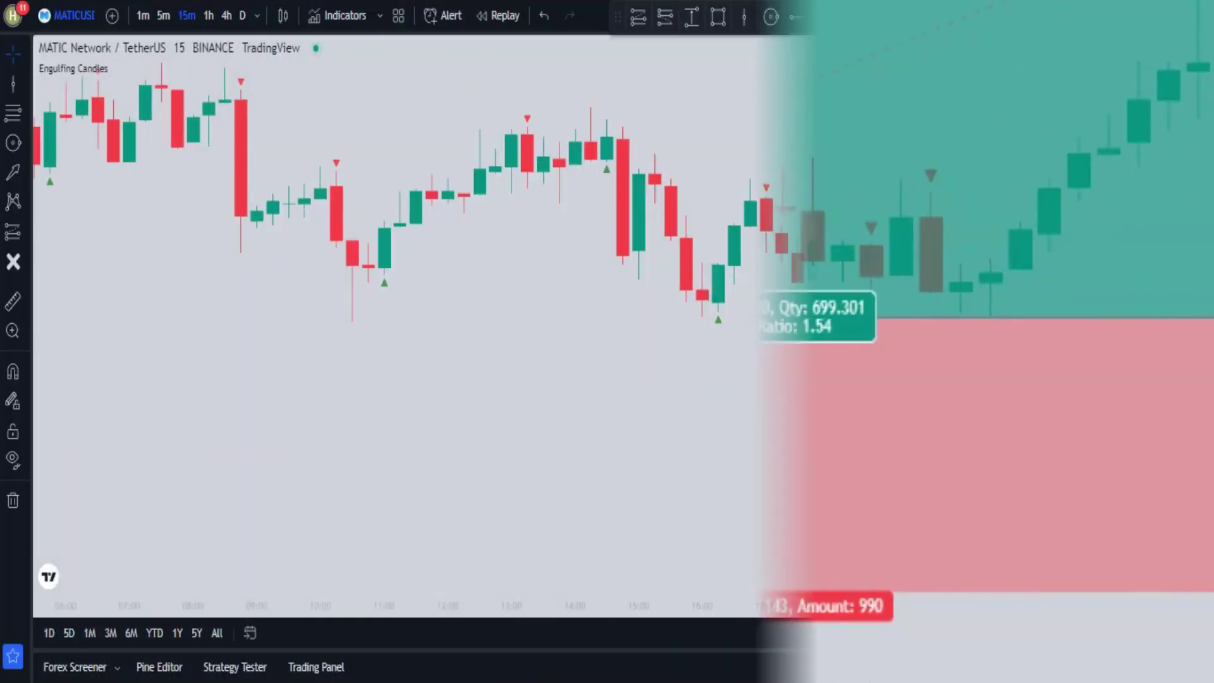
# Point an arrow at the sell signal and draw a short position from its candle's close, with a 0.78% stop and an extended target
pyautogui.moveTo(372, 85); pyautogui.dragTo(259, 82)
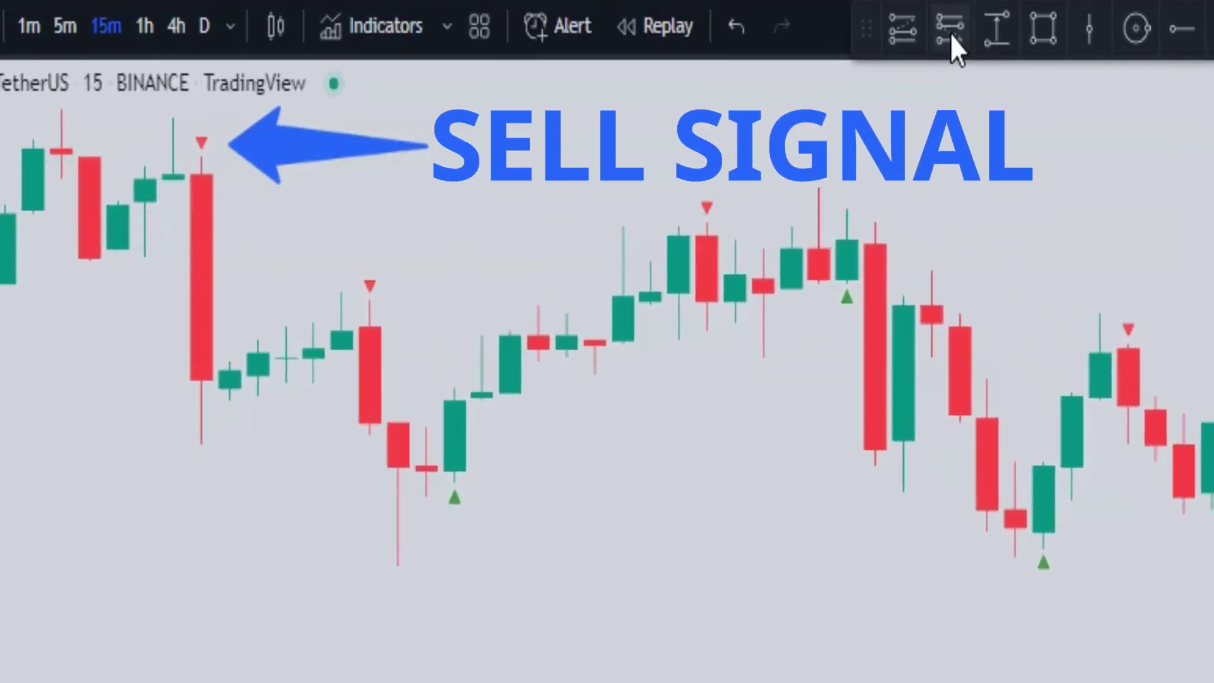
pyautogui.click(192, 381)
pyautogui.moveTo(204, 207); pyautogui.dragTo(201, 121)
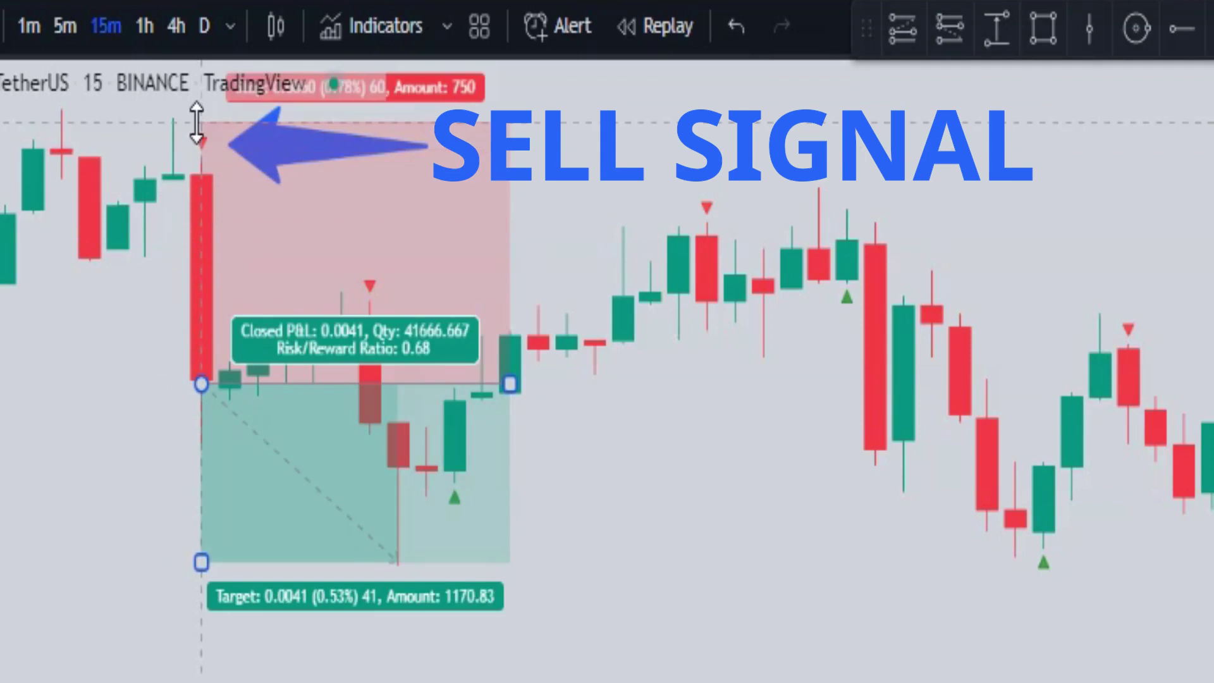
pyautogui.moveTo(201, 561); pyautogui.dragTo(200, 682)
pyautogui.moveTo(509, 383); pyautogui.dragTo(1207, 384)
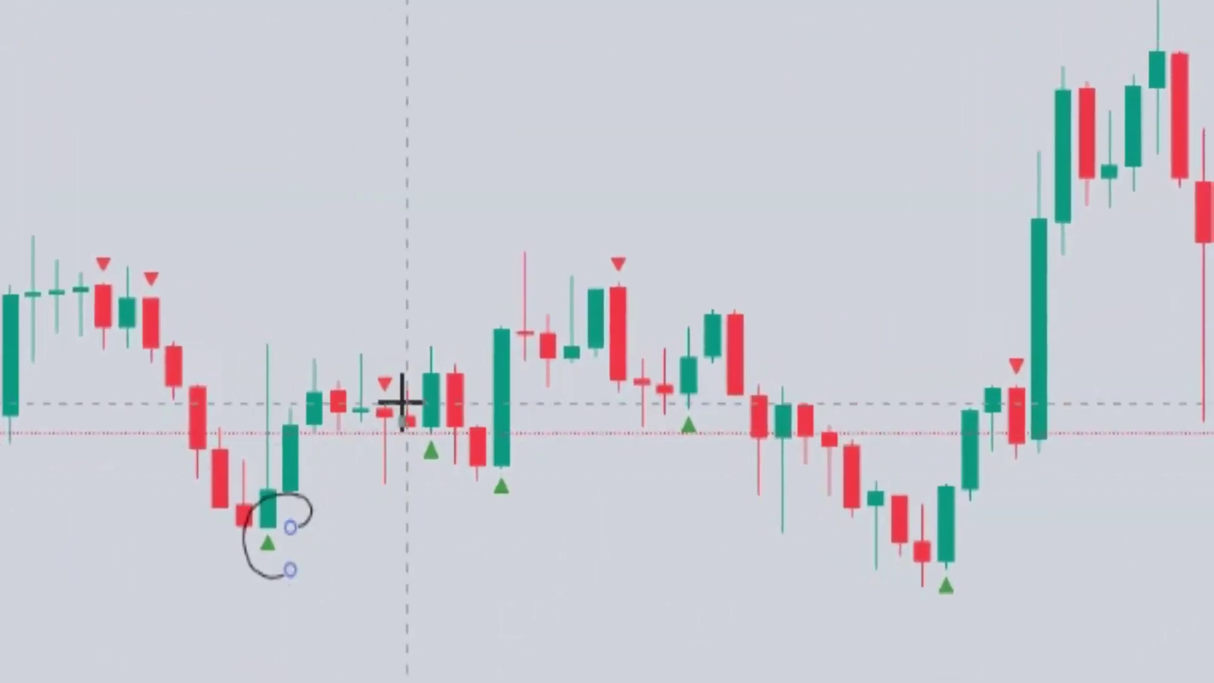
# Draw freehand circles around the invalid engulfing signals in the sideways section of the chart
pyautogui.moveTo(405, 405); pyautogui.dragTo(408, 362)
pyautogui.moveTo(431, 502)
pyautogui.mouseDown()
pyautogui.moveTo(554, 474)
pyautogui.moveTo(501, 524)
pyautogui.mouseUp()
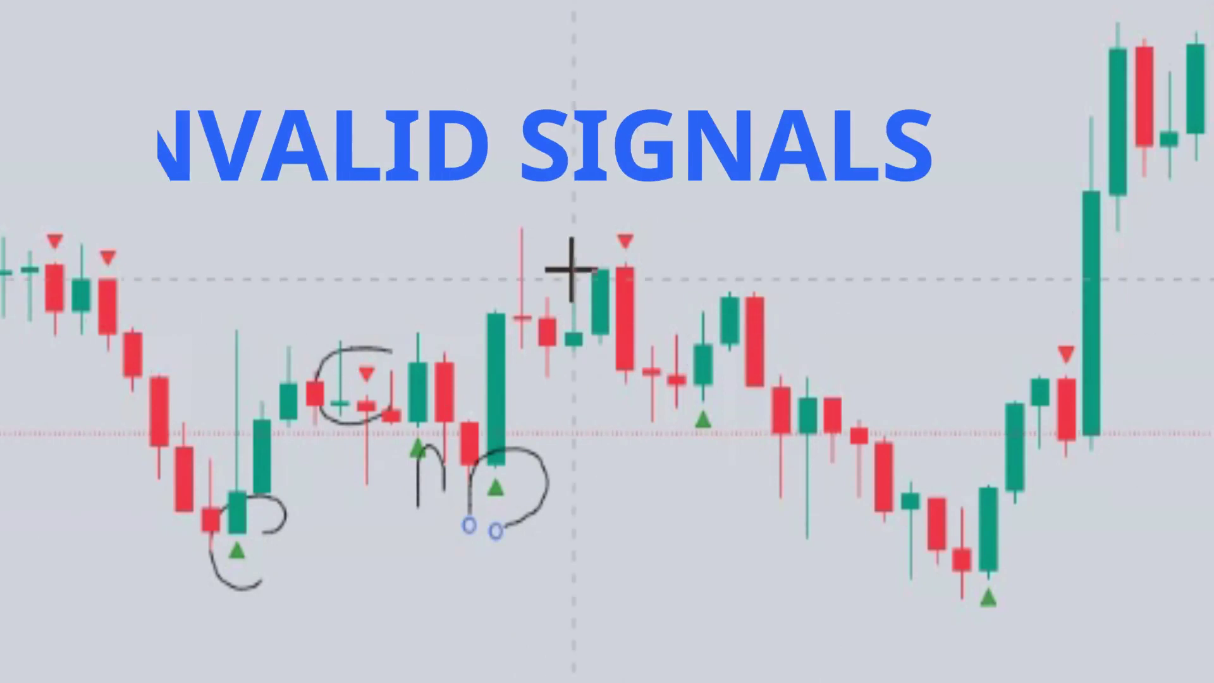
pyautogui.moveTo(588, 265); pyautogui.dragTo(635, 278)
pyautogui.moveTo(655, 442); pyautogui.dragTo(800, 414)
pyautogui.moveTo(1013, 590)
pyautogui.mouseDown()
pyautogui.moveTo(921, 555)
pyautogui.moveTo(1014, 618)
pyautogui.mouseUp()
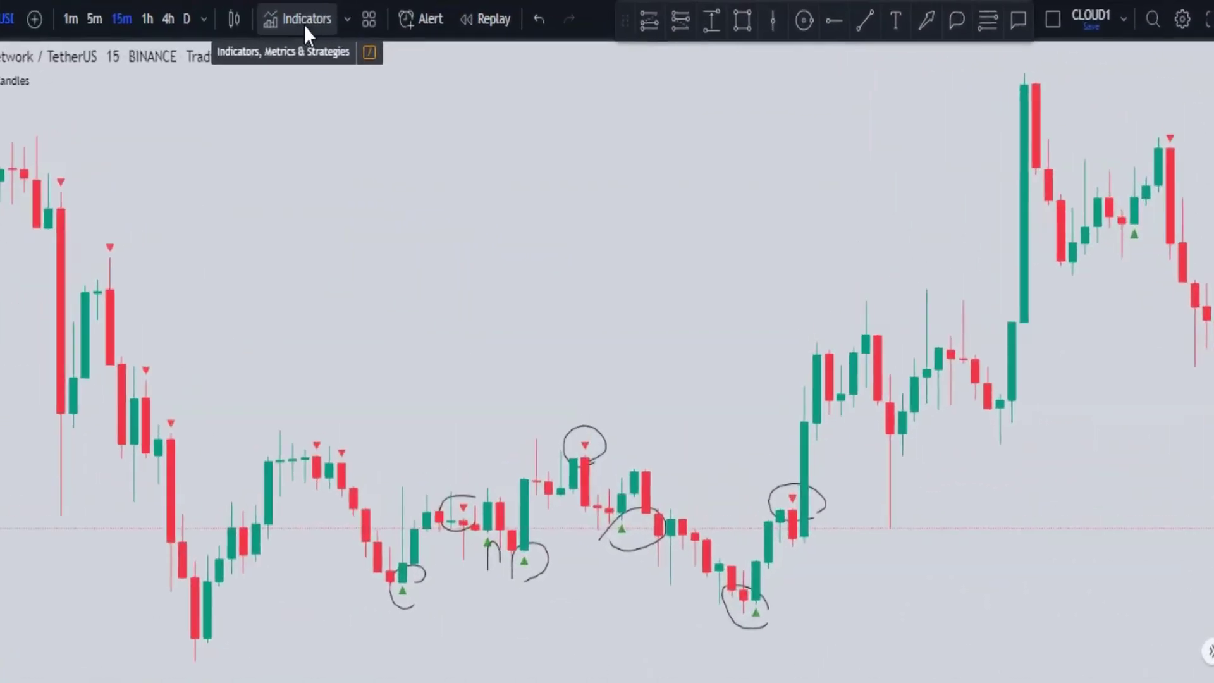
# Search the indicators for "CORAL TREND INDICATOR" and add Coral Trend Indicator [LazyBear] to the chart
pyautogui.click(305, 24)
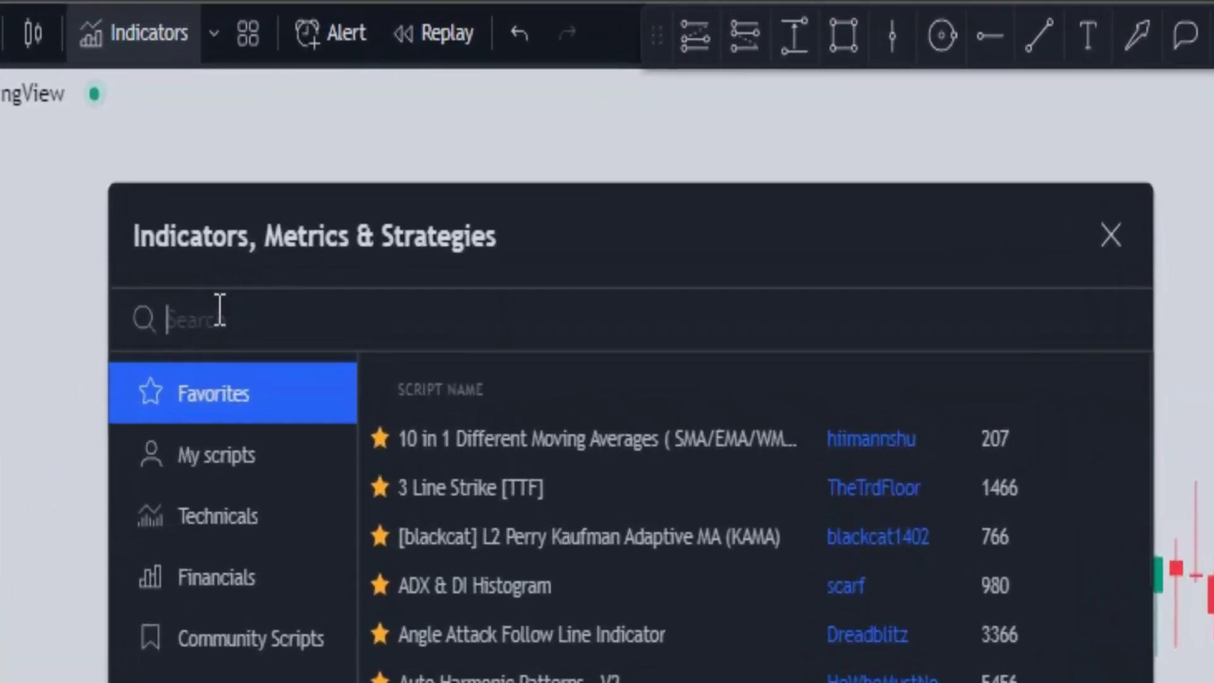
pyautogui.write('CORAL TR')
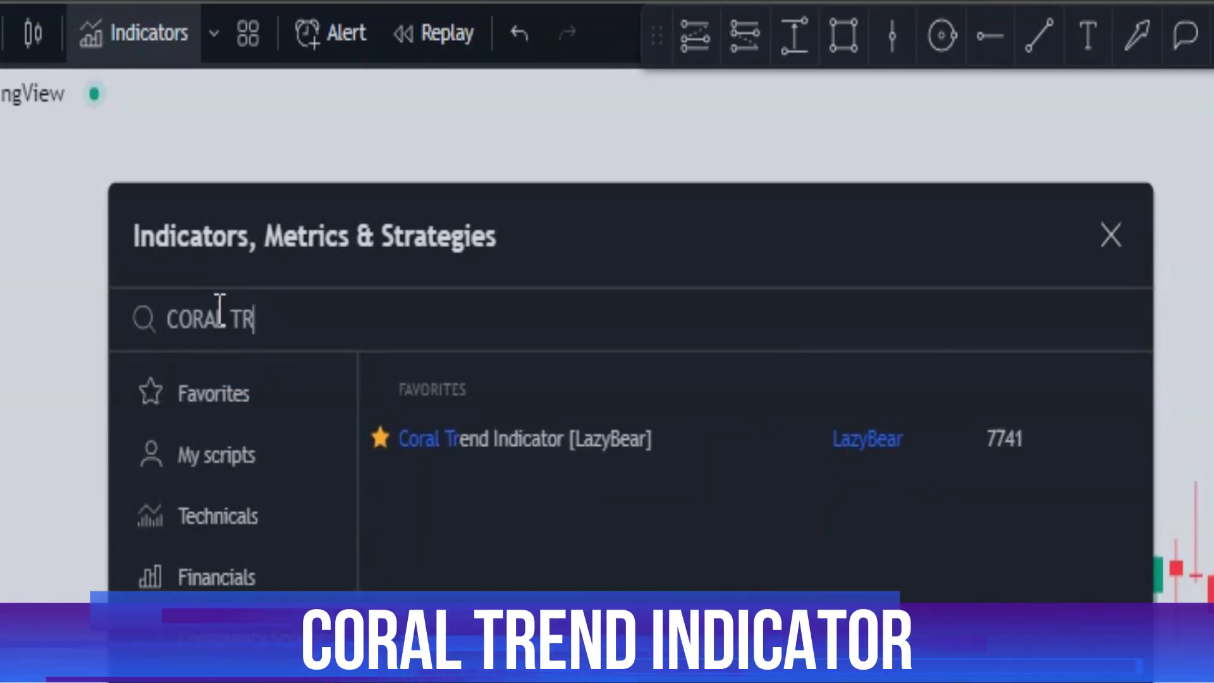
pyautogui.write('END INDICATOR')
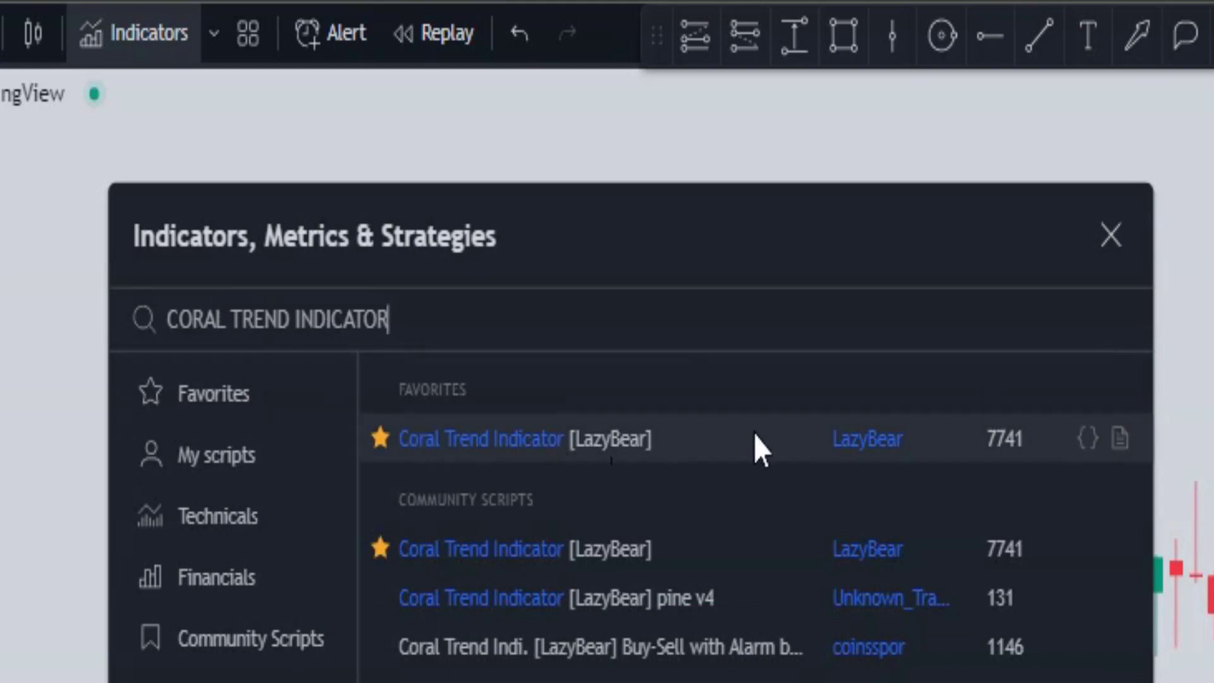
pyautogui.hotkey('ctrl', 'a')
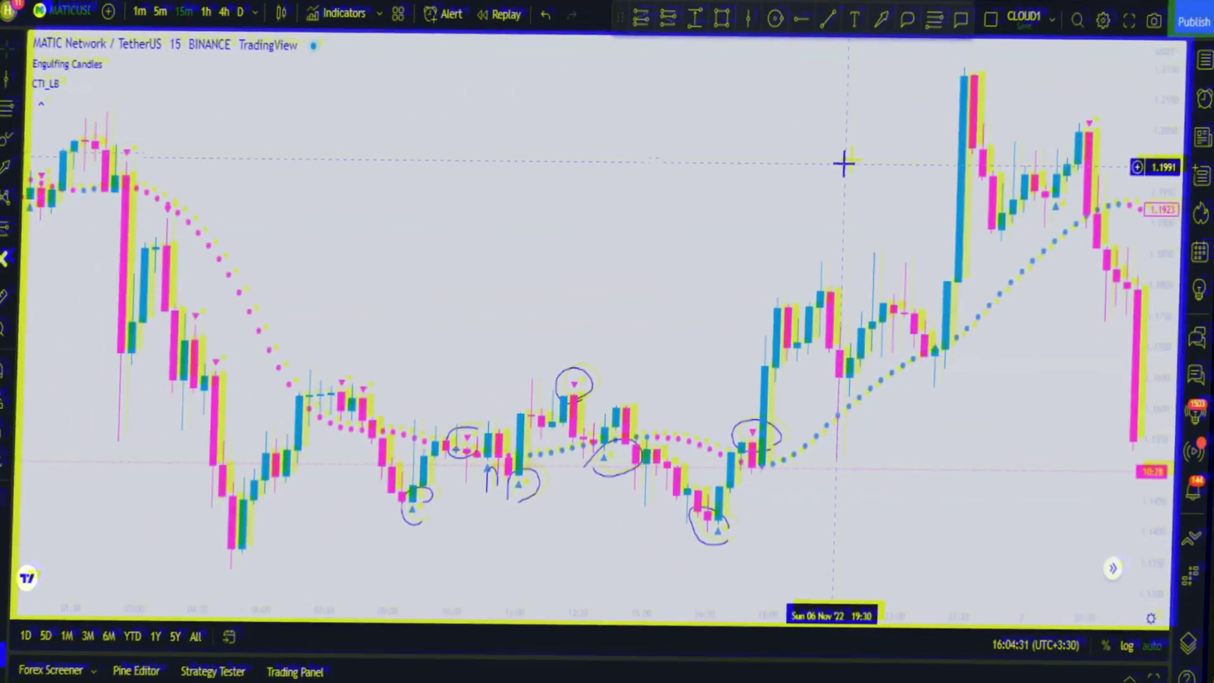
# In the CTI_LB style settings, make trend Color 0 blue at 100% opacity and trend Color 1 fully opaque red
pyautogui.moveTo(846, 190); pyautogui.dragTo(192, 295)
pyautogui.press('Right')
pyautogui.press('Right')
pyautogui.press('Right')
pyautogui.press('Right')
pyautogui.press('Right')
pyautogui.press('Right')
pyautogui.press('Right')
pyautogui.press('Right')
pyautogui.press('Right')
pyautogui.press('Right')
pyautogui.press('Right')
pyautogui.press('Right')
pyautogui.press('Right')
pyautogui.press('Right')
pyautogui.press('Right')
pyautogui.press('Right')
pyautogui.press('Right')
pyautogui.press('Right')
pyautogui.press('Right')
pyautogui.press('Right')
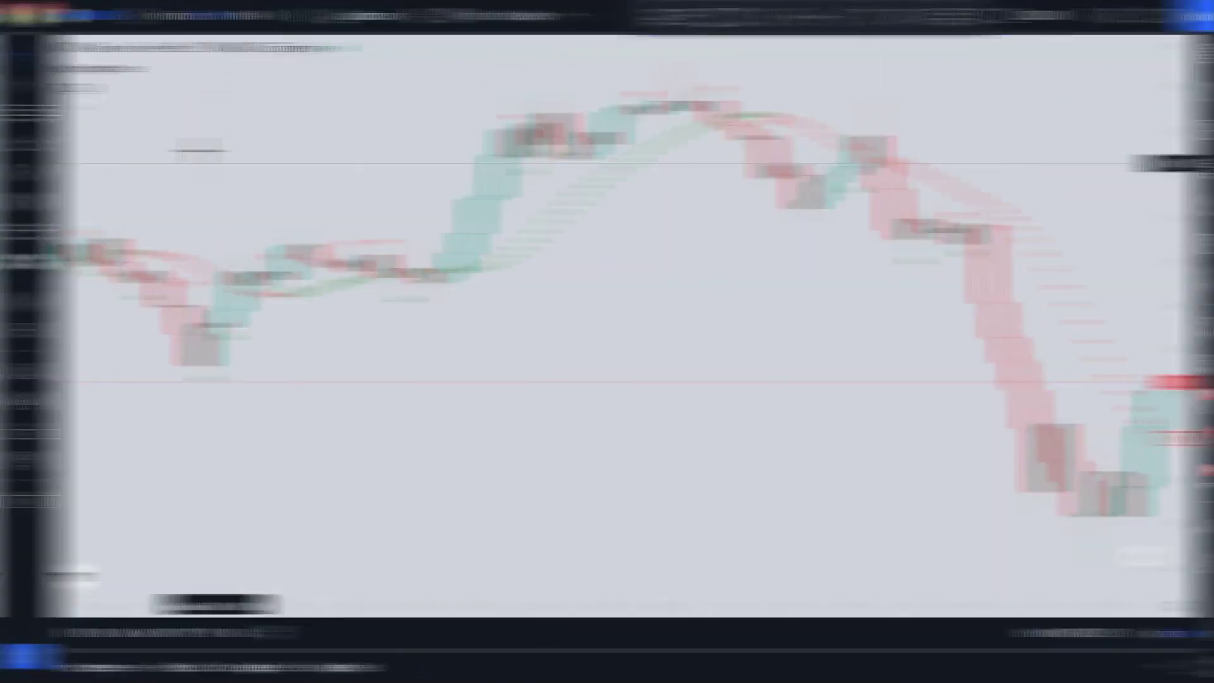
pyautogui.moveTo(74, 104)
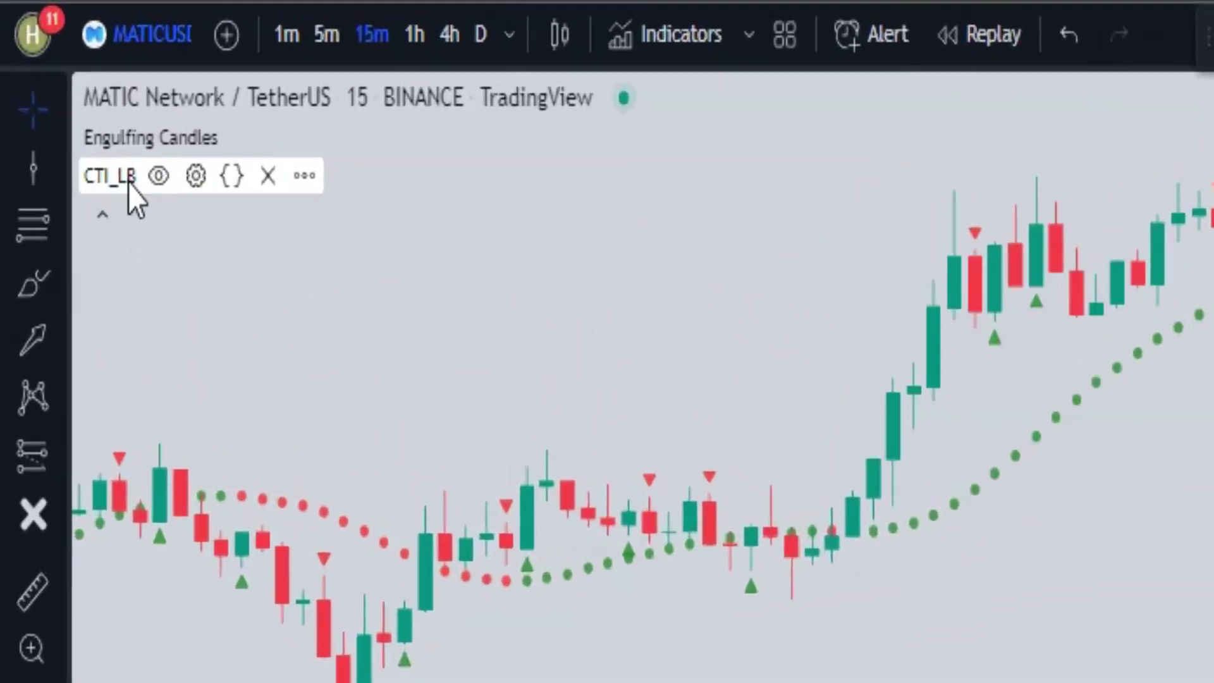
pyautogui.click(212, 189)
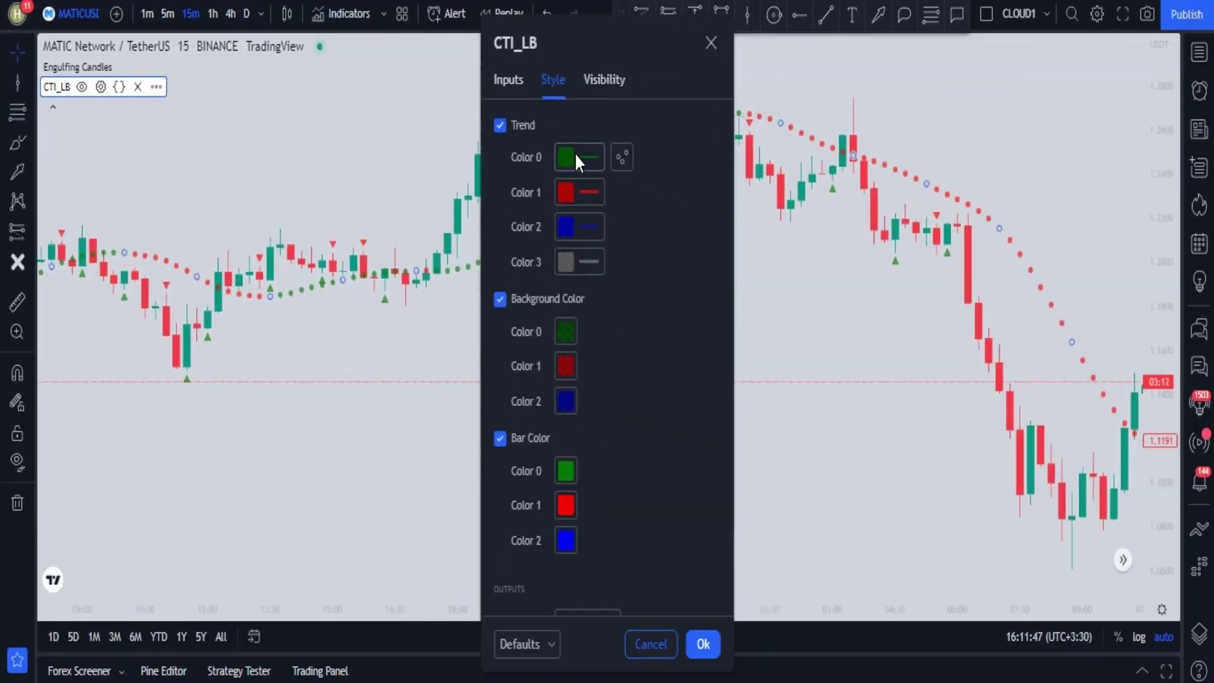
pyautogui.click(575, 158)
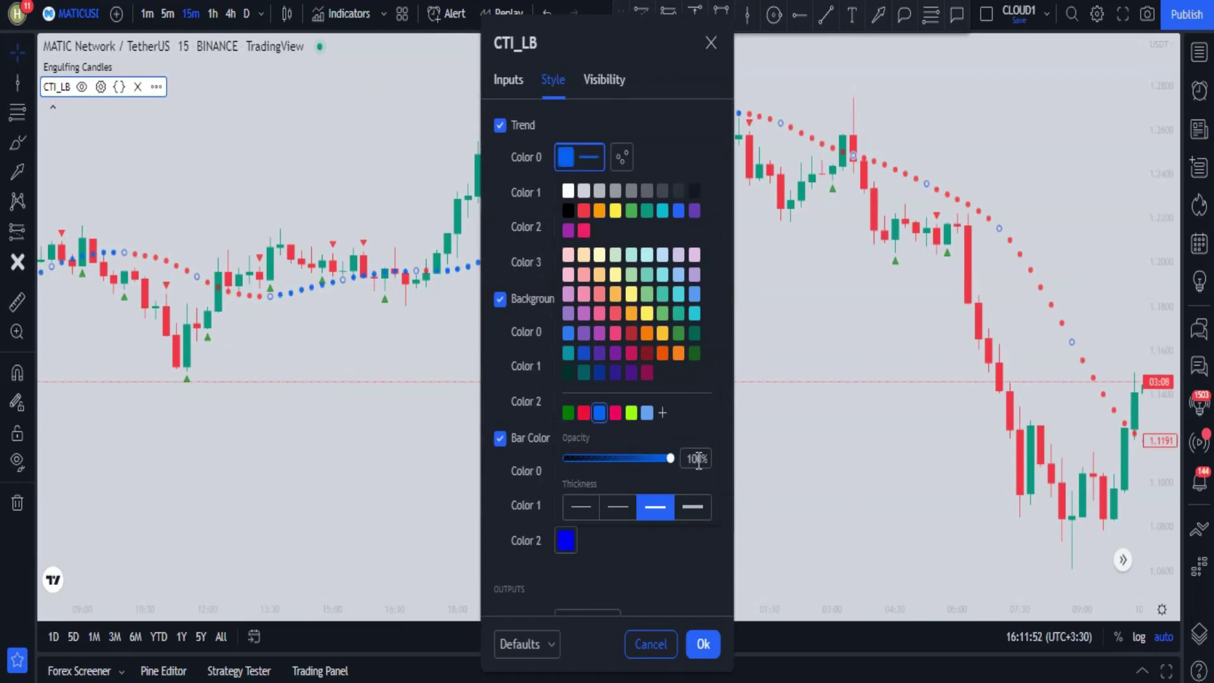
pyautogui.click(685, 112)
pyautogui.click(588, 192)
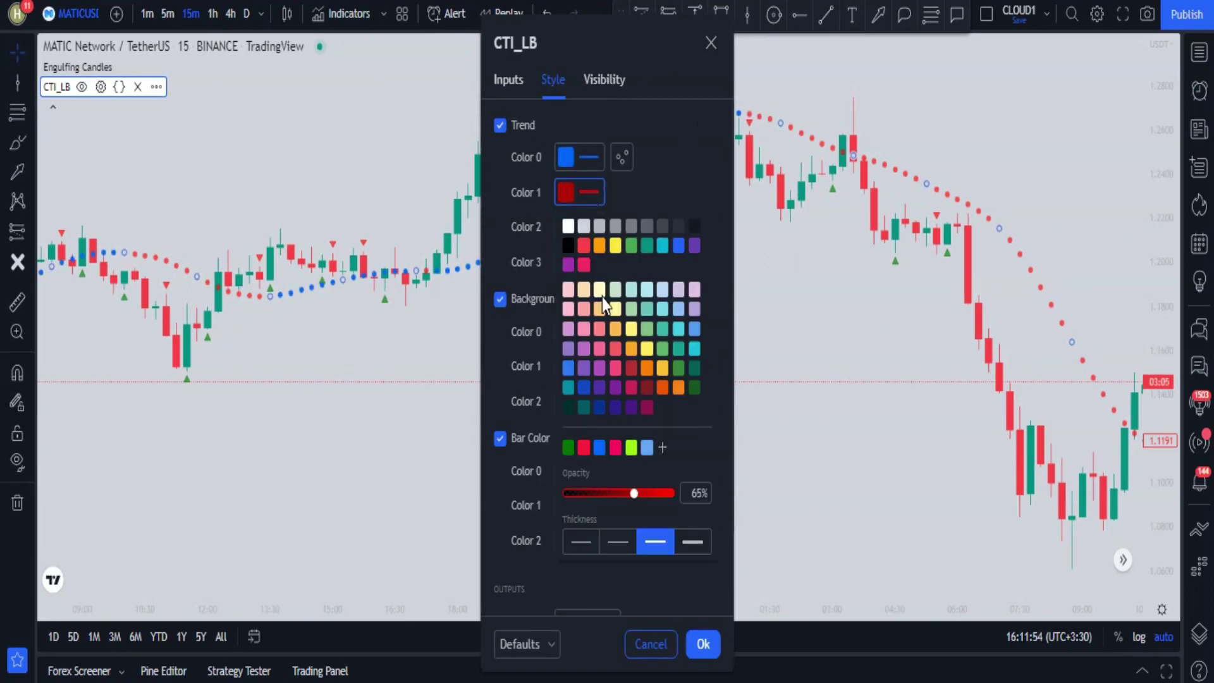
pyautogui.click(649, 194)
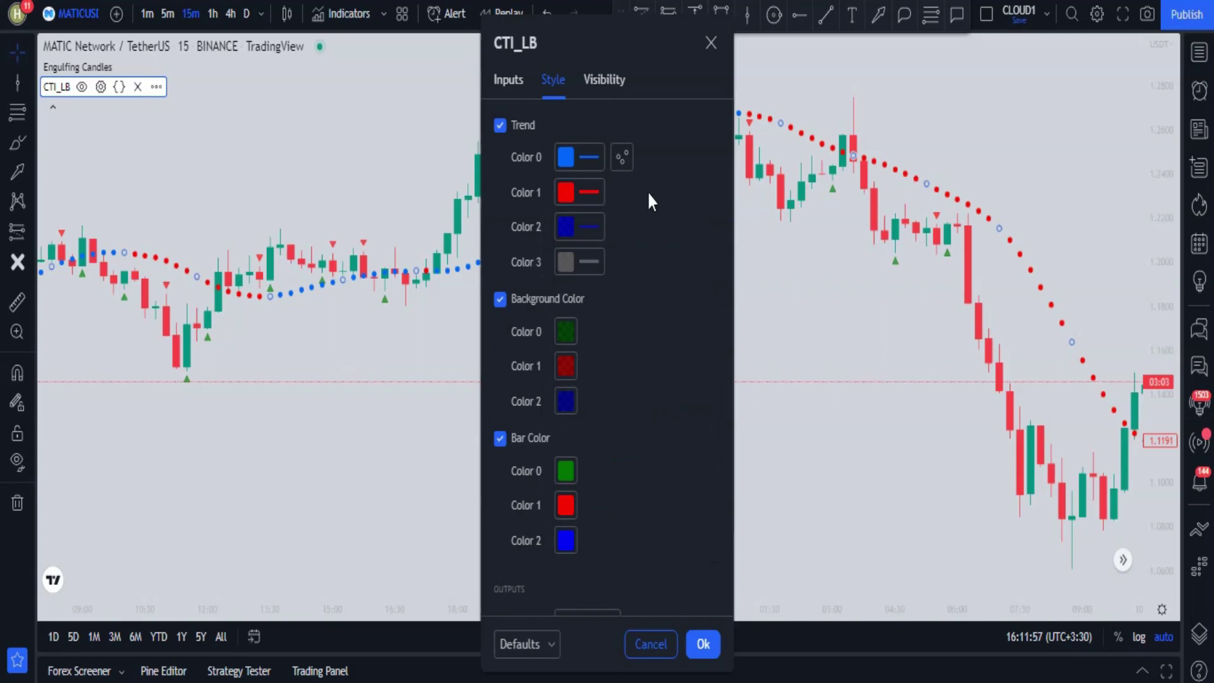
# Reduce the opacity of trend Color 2 and Color 3 to 0%
pyautogui.click(593, 231)
pyautogui.moveTo(571, 526); pyautogui.dragTo(556, 526)
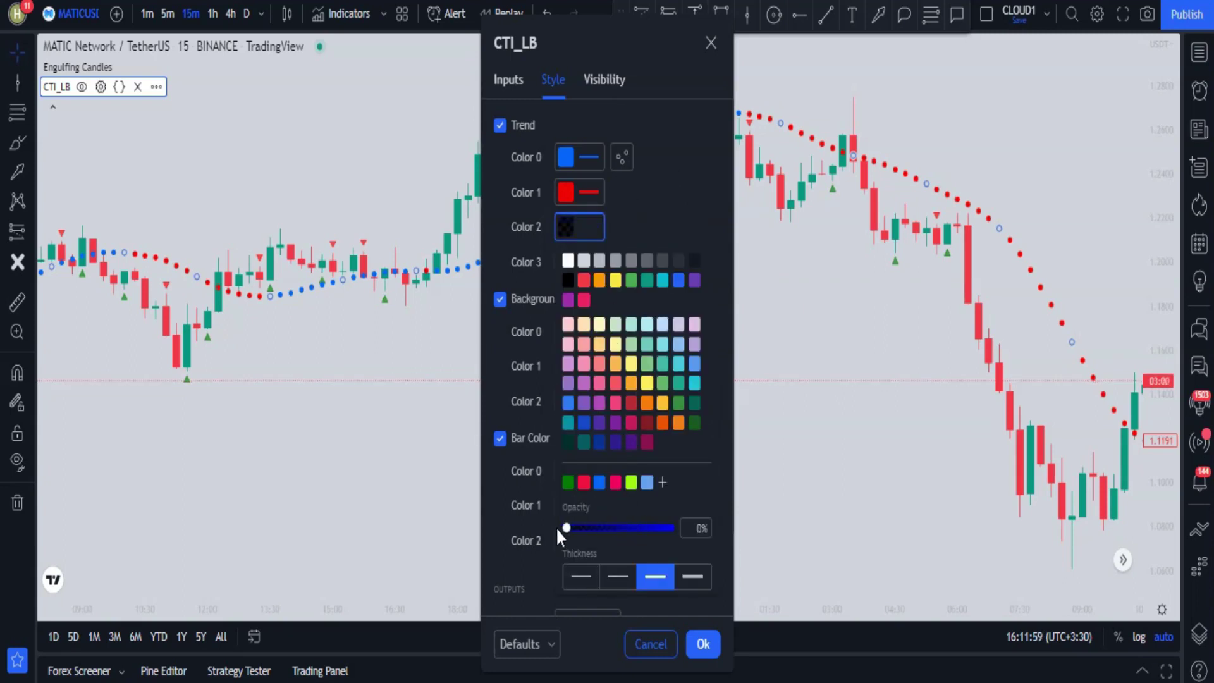
pyautogui.click(674, 179)
pyautogui.click(582, 270)
pyautogui.moveTo(632, 559); pyautogui.dragTo(587, 560)
pyautogui.click(684, 211)
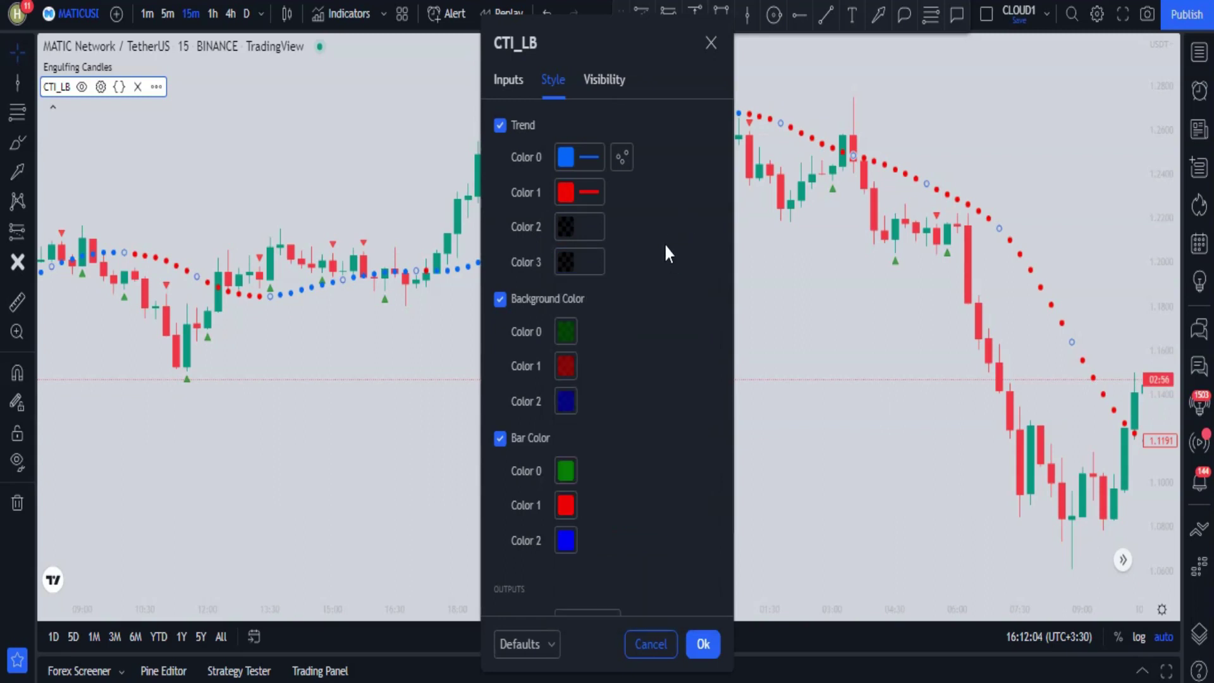
# Set the CTI_LB smoothing period to 20 and apply the indicator settings
pyautogui.click(510, 80)
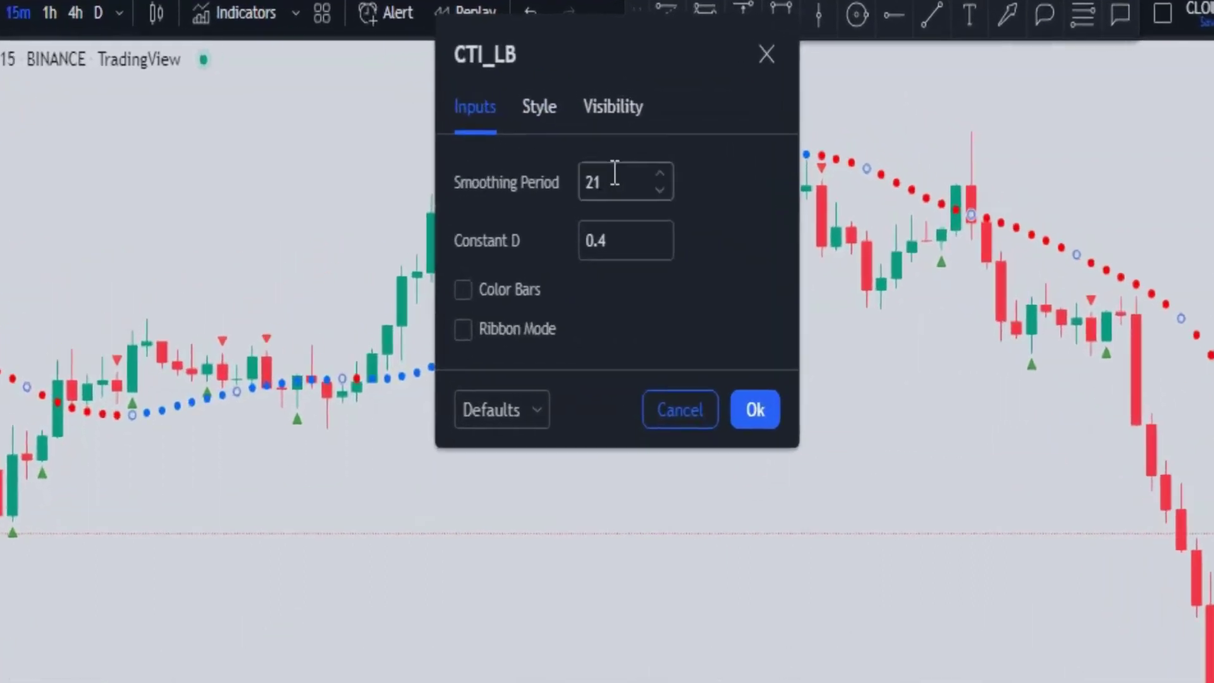
pyautogui.press('BackSpace')
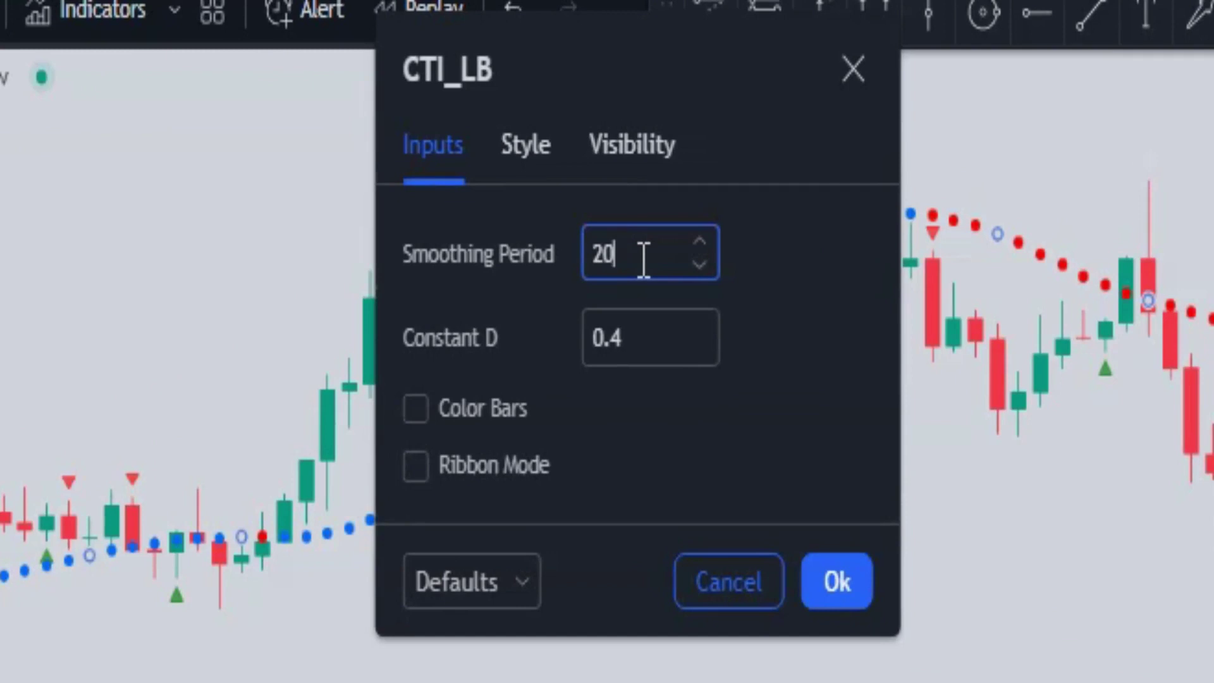
pyautogui.click(841, 585)
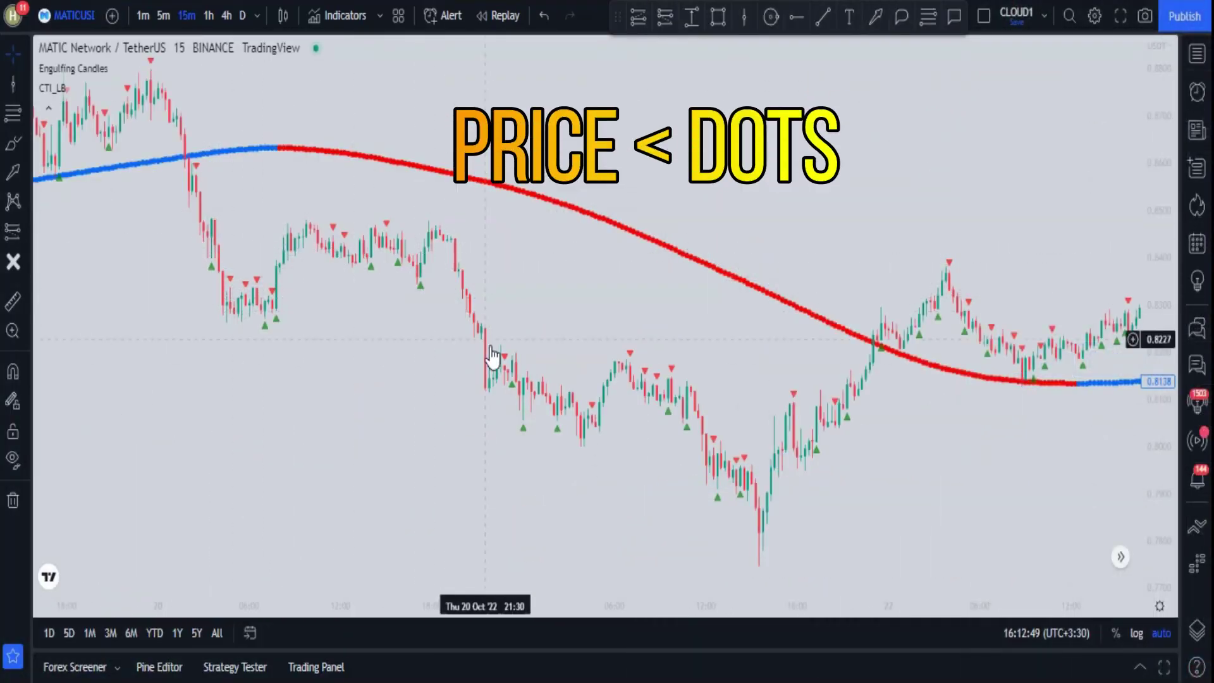
# Circle the buy signal above the blue dots and draw a long position from its candle with a 1.02% stop and a 1.51% target
pyautogui.scroll(3, 727, 517)
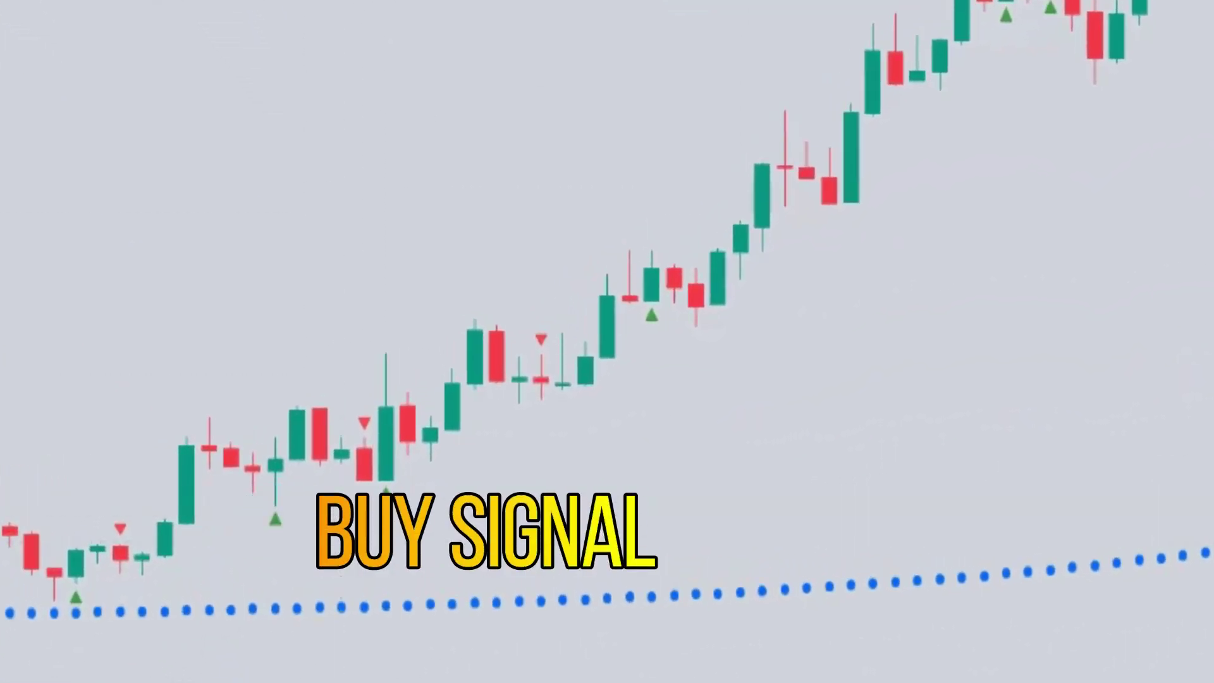
pyautogui.click(276, 556)
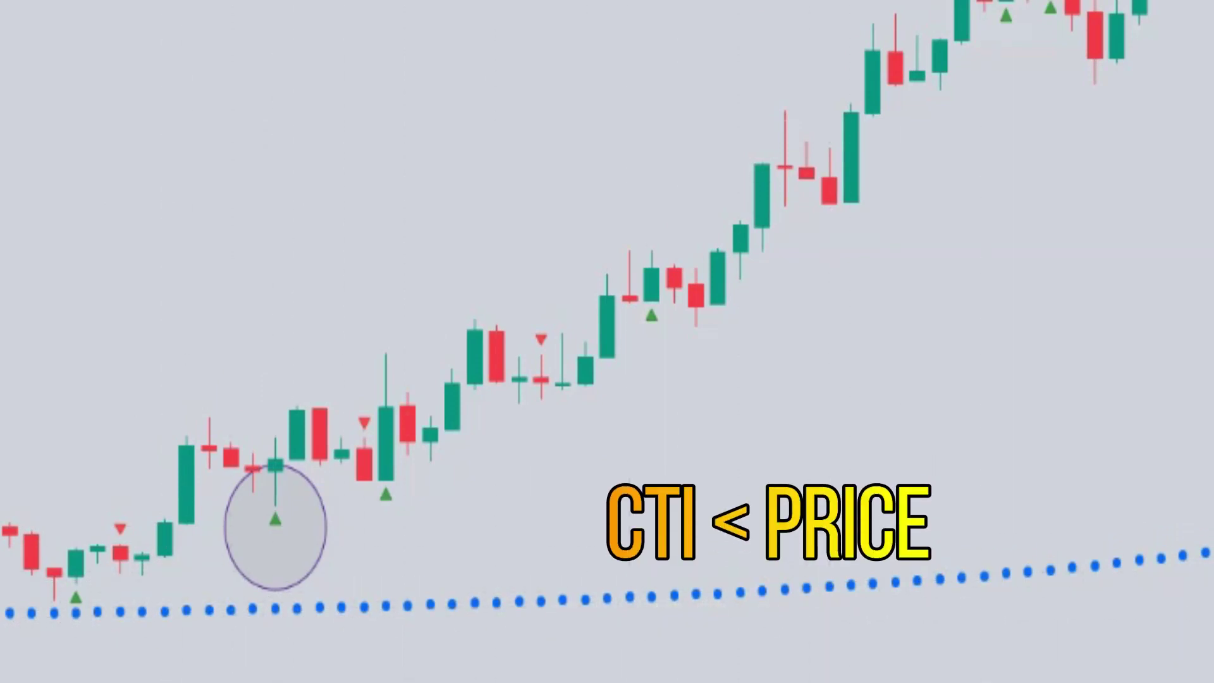
pyautogui.click(275, 462)
pyautogui.moveTo(278, 645); pyautogui.dragTo(248, 596)
pyautogui.moveTo(287, 280)
pyautogui.mouseDown()
pyautogui.moveTo(285, 220)
pyautogui.moveTo(286, 256)
pyautogui.mouseUp()
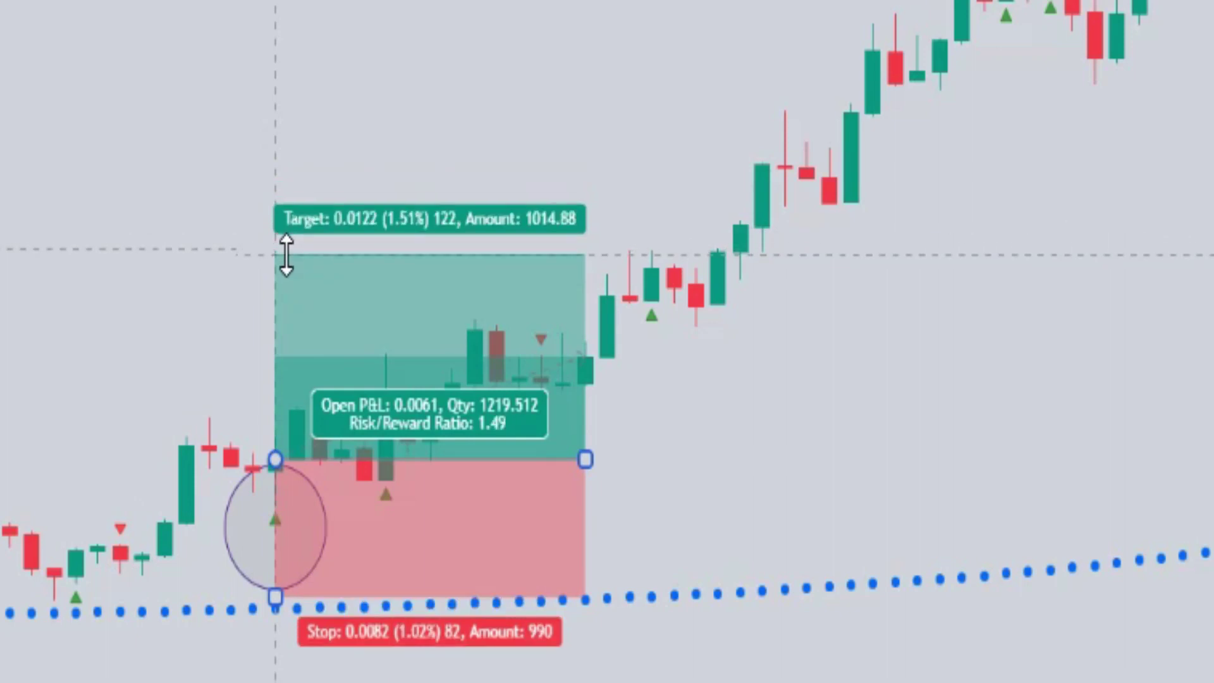
pyautogui.moveTo(584, 460); pyautogui.dragTo(658, 458)
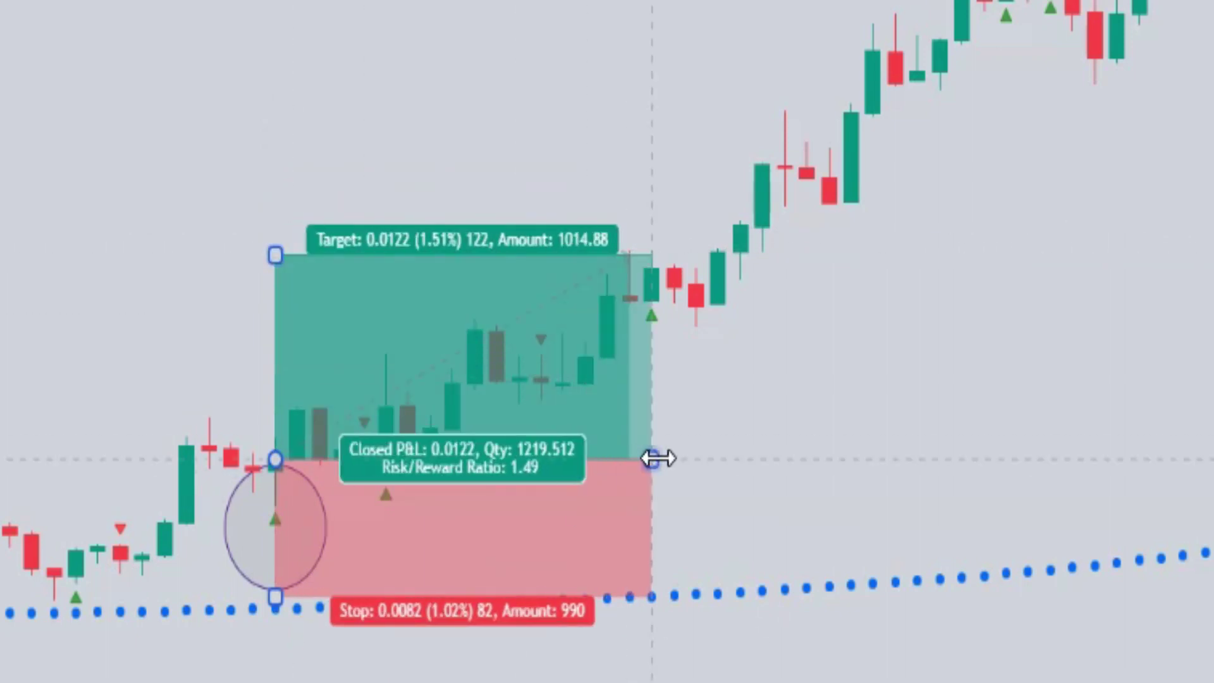
# Circle the next buy signal after the first trade and draw a long position from its candle, tightening the stop, raising the target and narrowing the box
pyautogui.click(768, 312)
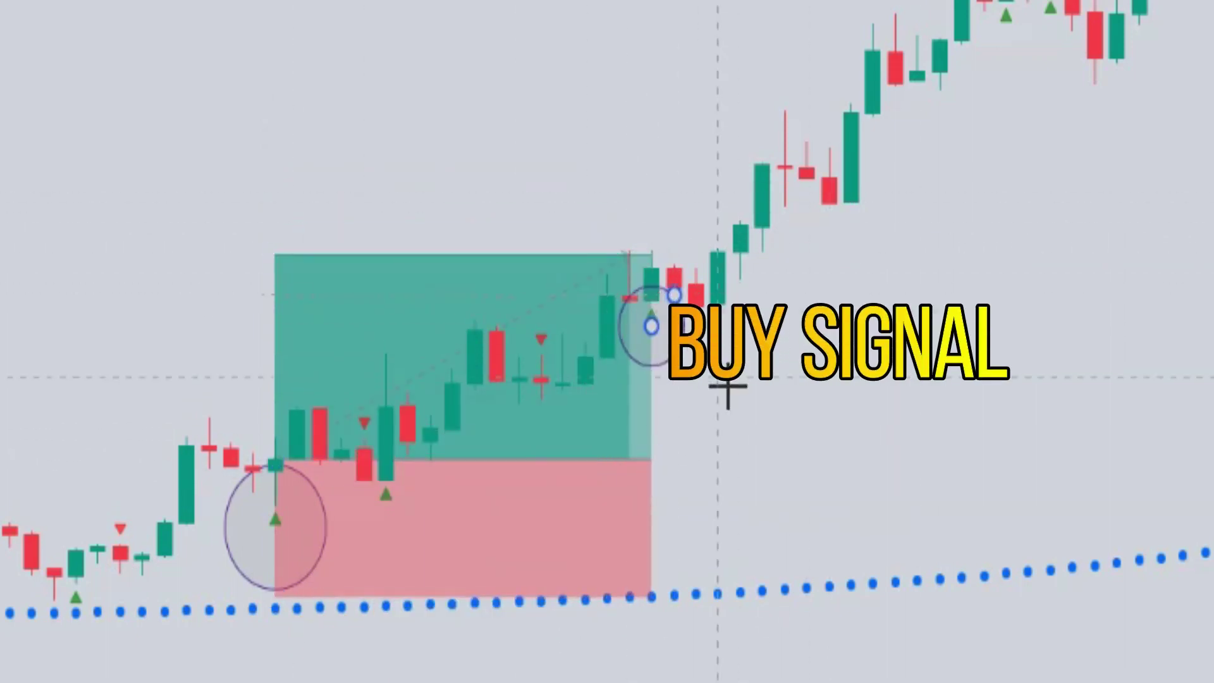
pyautogui.click(655, 270)
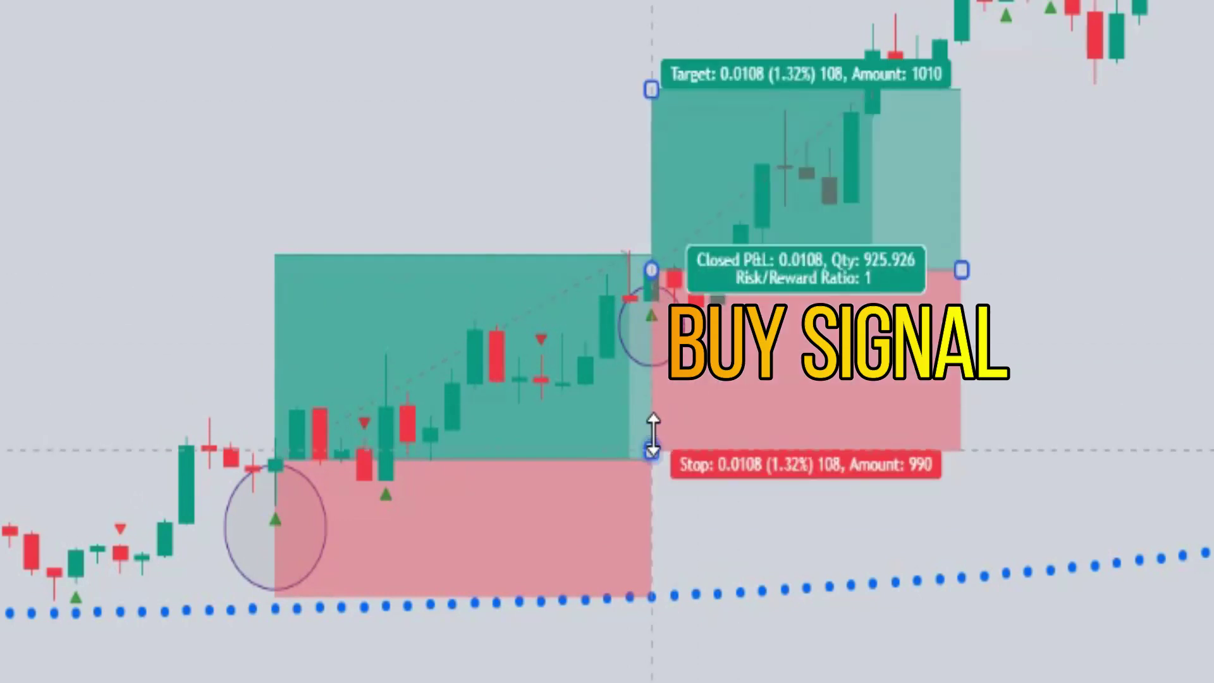
pyautogui.moveTo(653, 436); pyautogui.dragTo(651, 399)
pyautogui.moveTo(657, 87); pyautogui.dragTo(658, 64)
pyautogui.moveTo(960, 270); pyautogui.dragTo(870, 270)
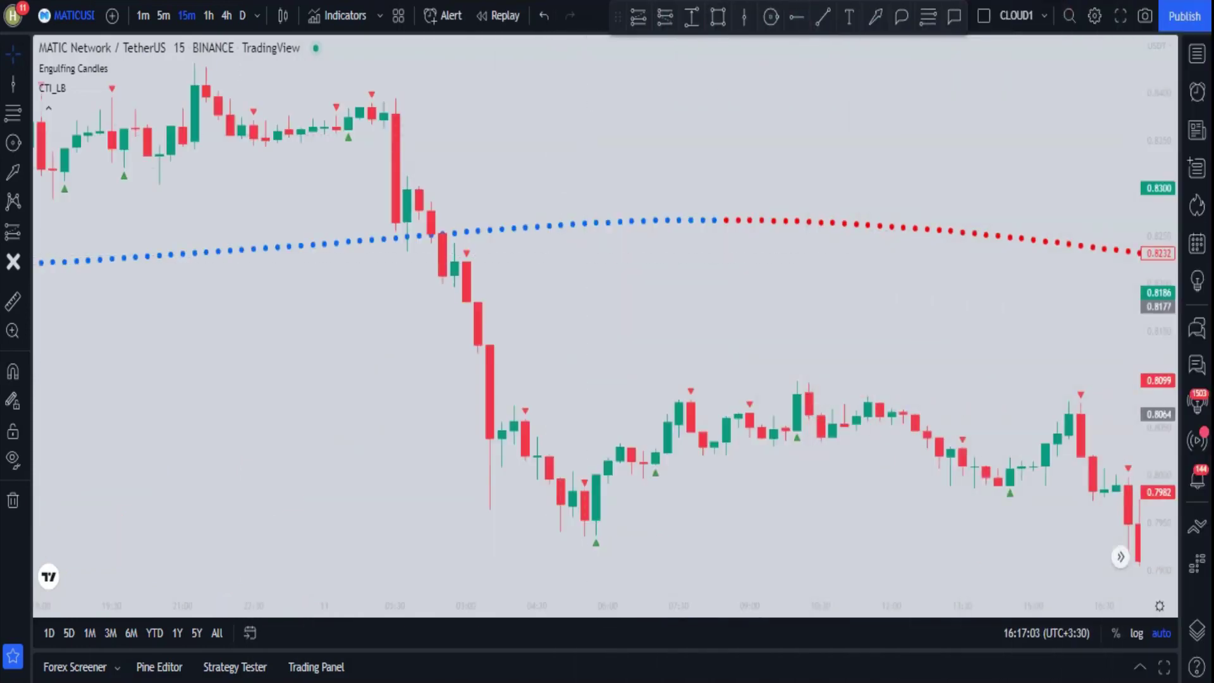
# Circle the sell signal just below the blue dots and draw a short position from its candle with a 120-tick stop and an extended, narrowed target zone
pyautogui.click(770, 17)
pyautogui.click(466, 260)
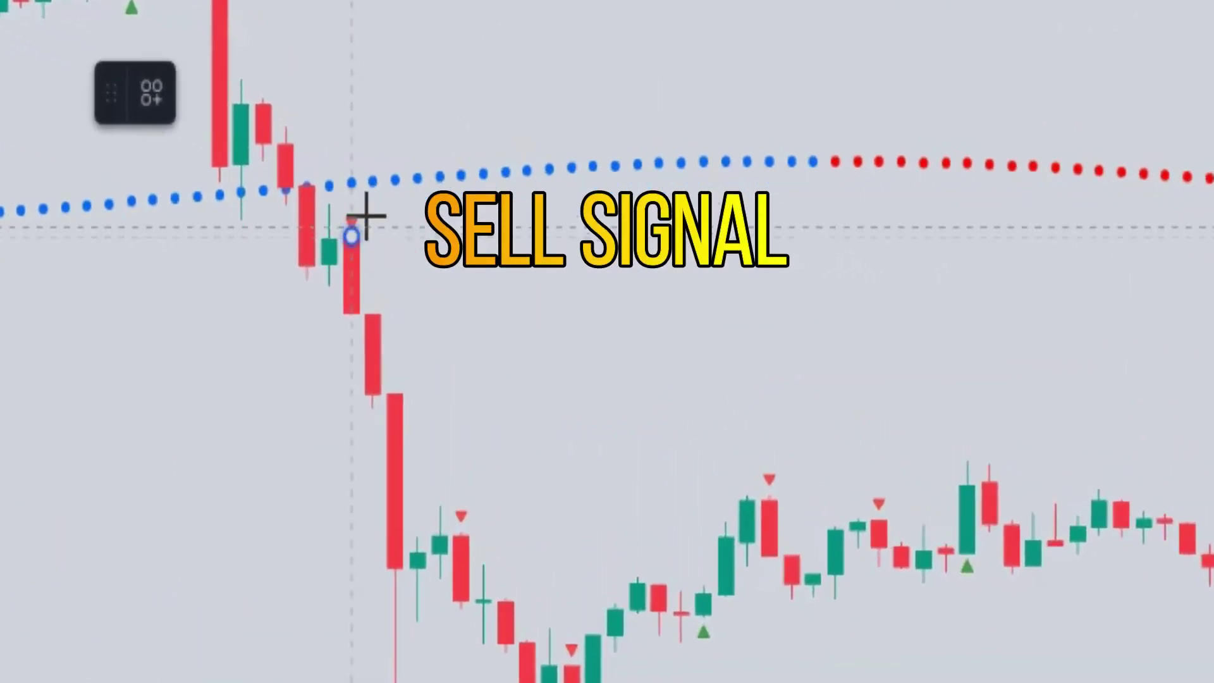
pyautogui.click(396, 184)
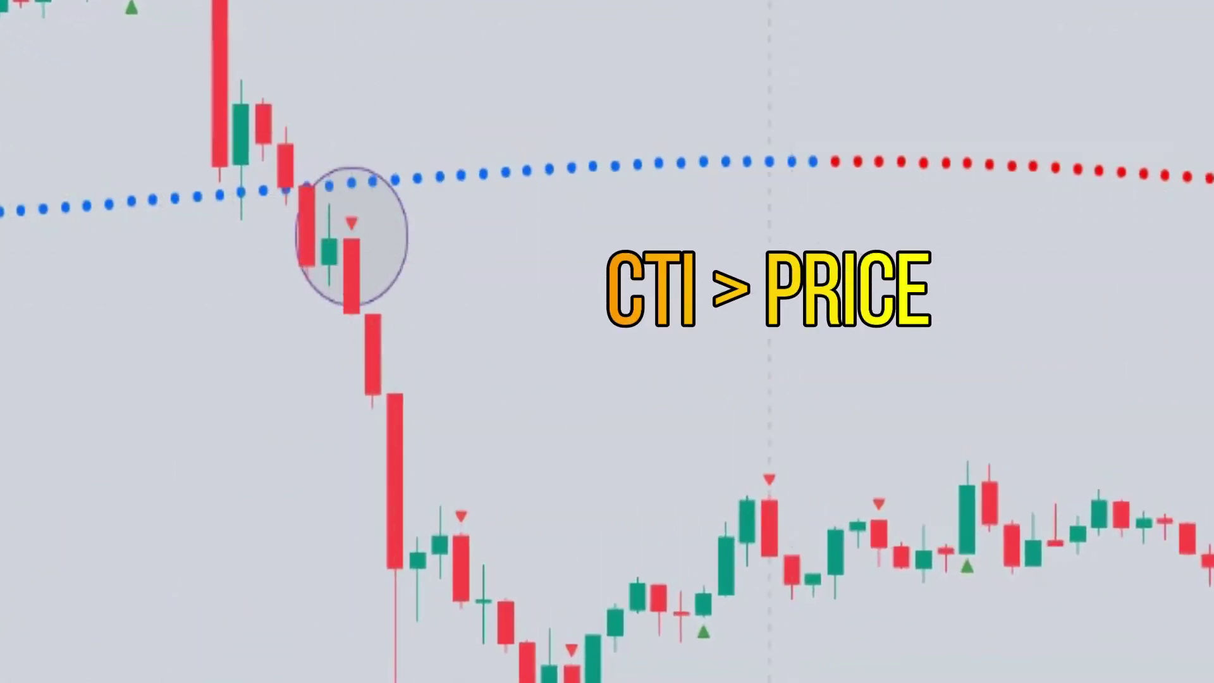
pyautogui.click(358, 316)
pyautogui.moveTo(349, 130); pyautogui.dragTo(352, 103)
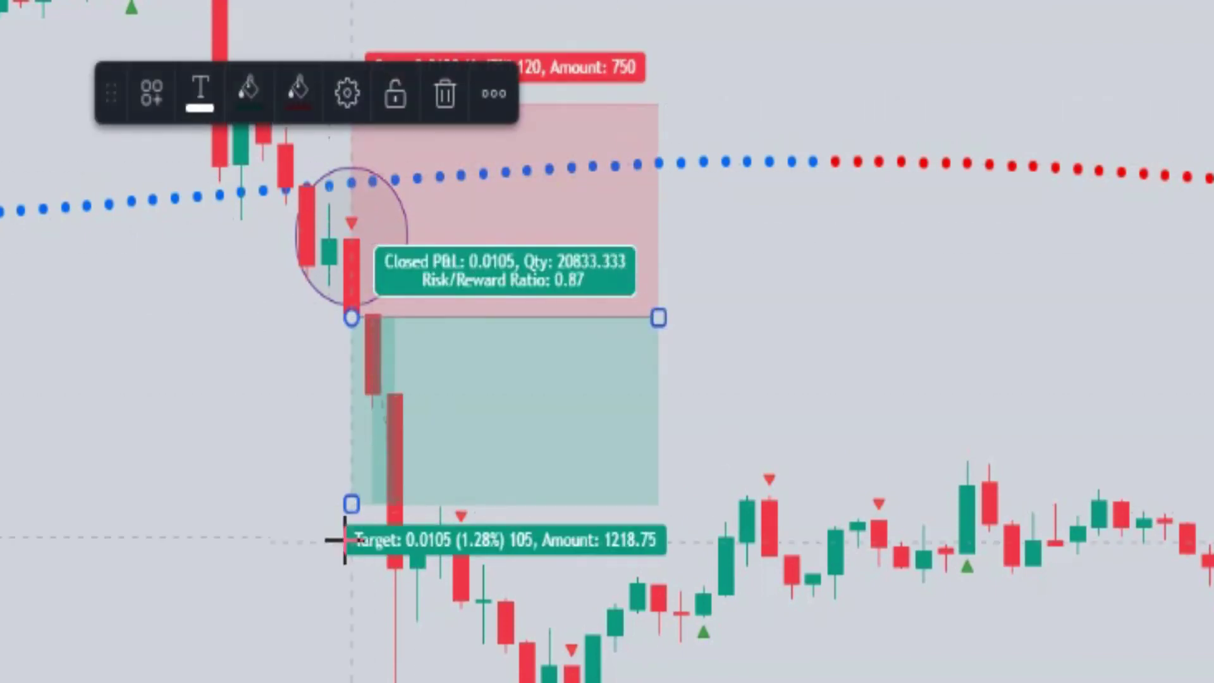
pyautogui.moveTo(354, 503); pyautogui.dragTo(348, 640)
pyautogui.moveTo(658, 317); pyautogui.dragTo(530, 334)
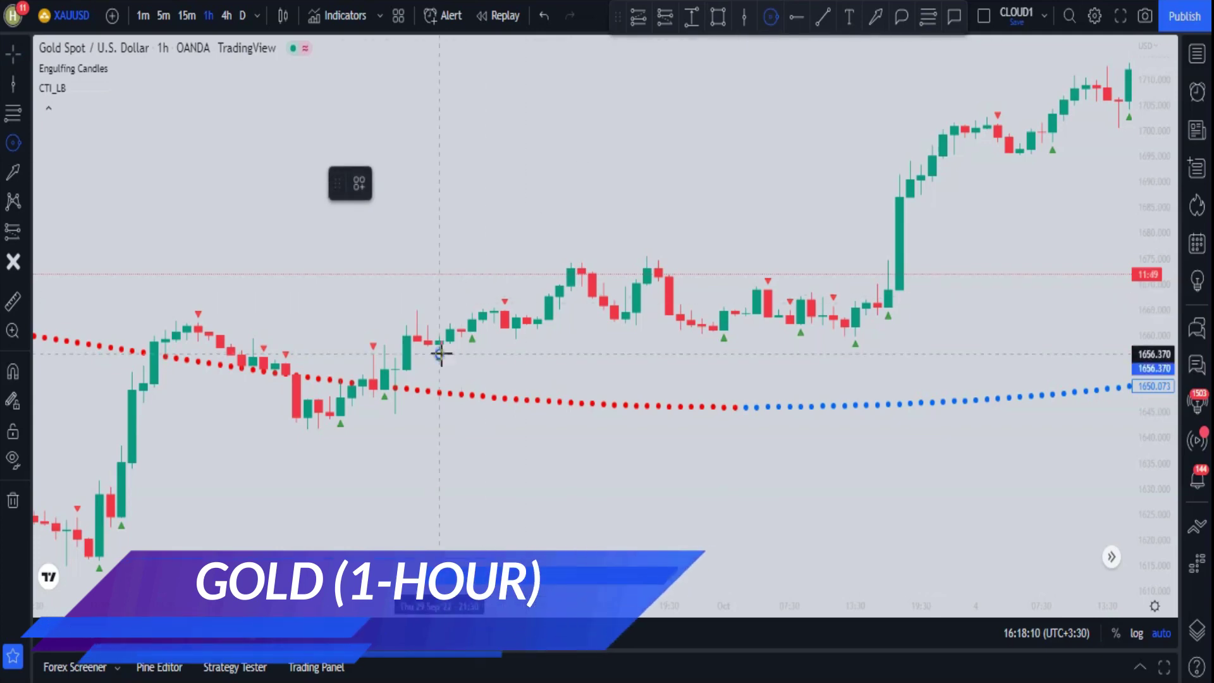
# On the gold 1-hour chart, circle the buy signal above the red dots and draw a long position with a 1.12% stop and 1.70% target, extended to the breakout candle
pyautogui.moveTo(440, 354); pyautogui.dragTo(461, 378)
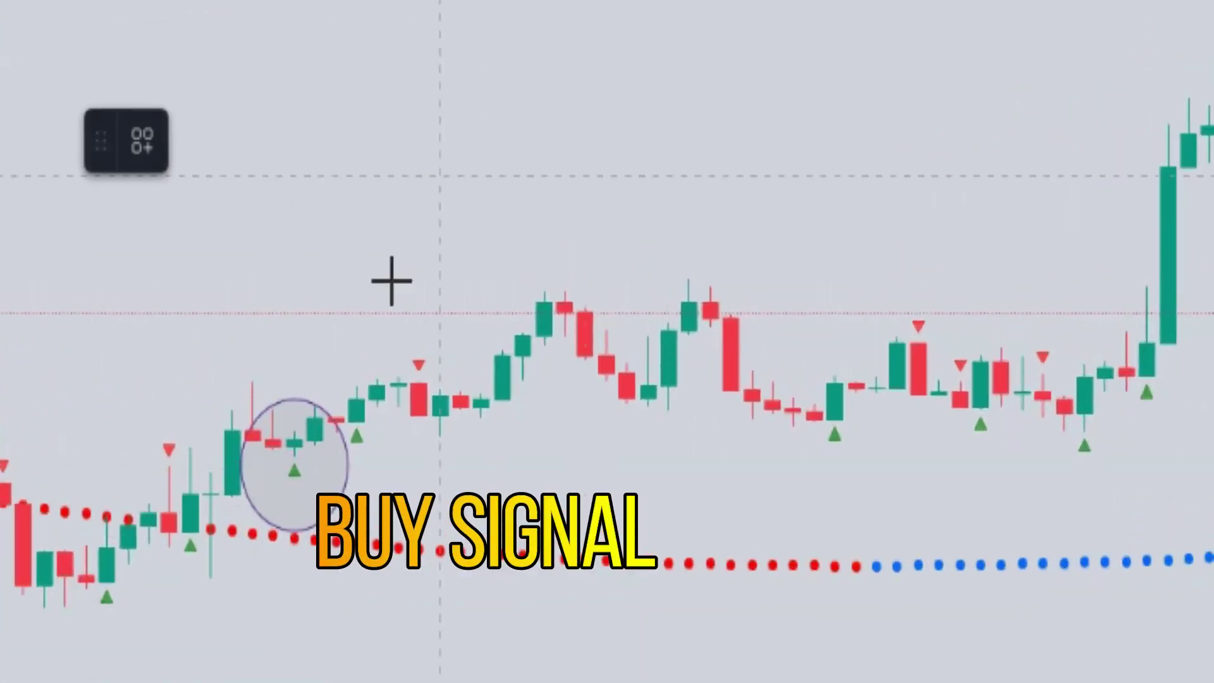
pyautogui.click(294, 435)
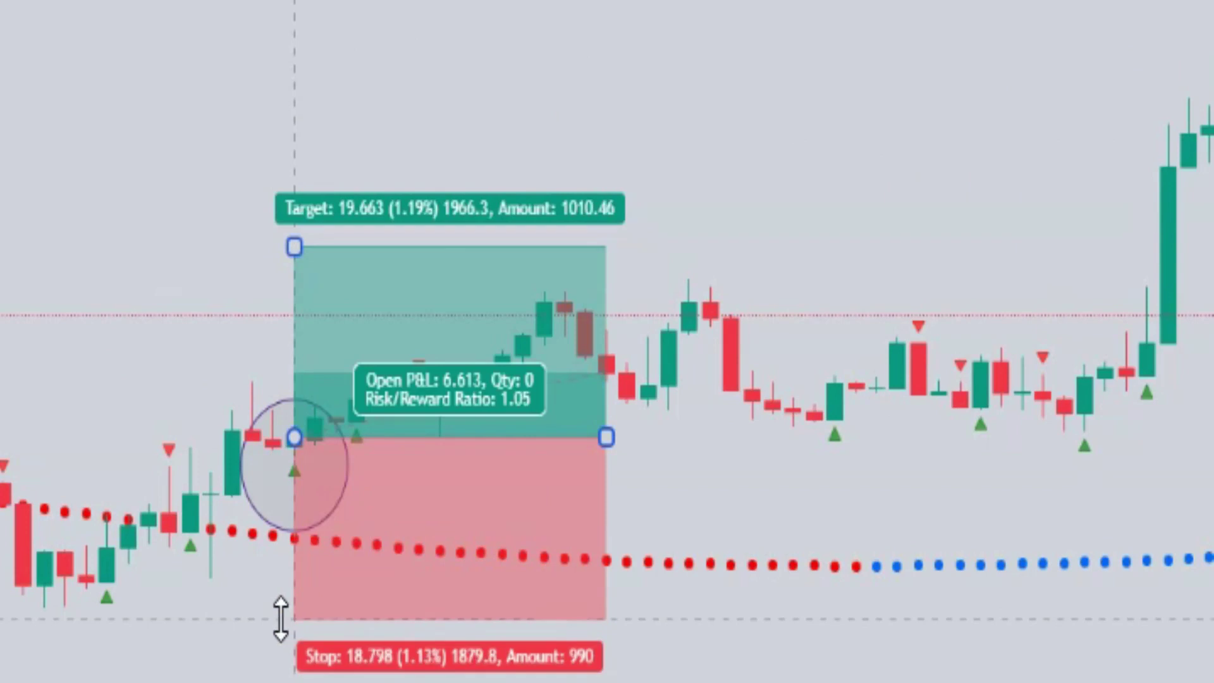
pyautogui.moveTo(297, 246); pyautogui.dragTo(297, 162)
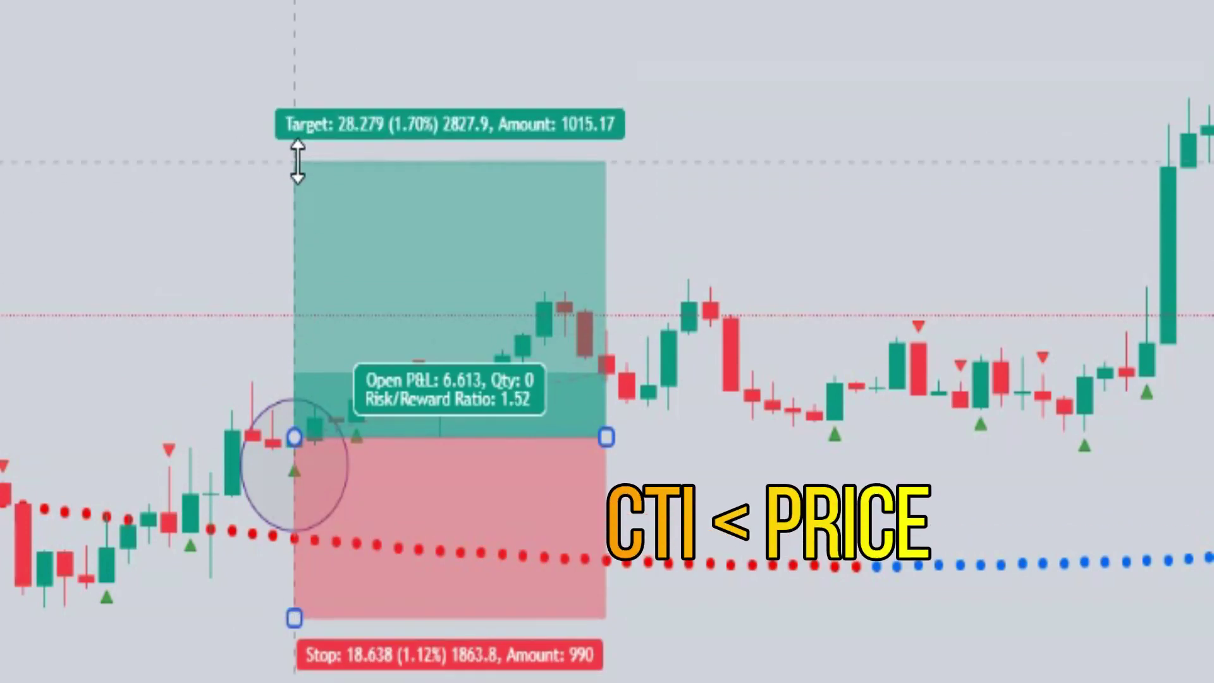
pyautogui.moveTo(606, 441); pyautogui.dragTo(1182, 414)
# Circle the buy signal following the gold breakout and draw a long position from its candle with a 0.57% stop and a 0.86% target
pyautogui.moveTo(1211, 268); pyautogui.dragTo(1071, 309)
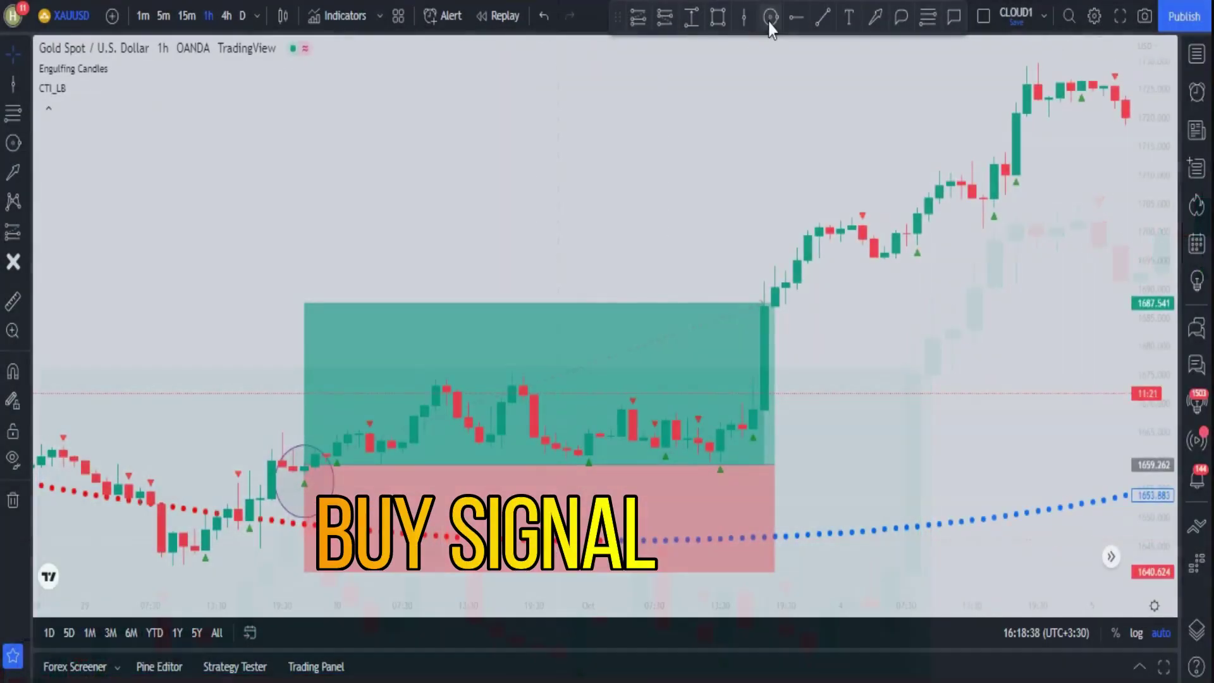
pyautogui.click(770, 17)
pyautogui.moveTo(916, 258); pyautogui.dragTo(940, 258)
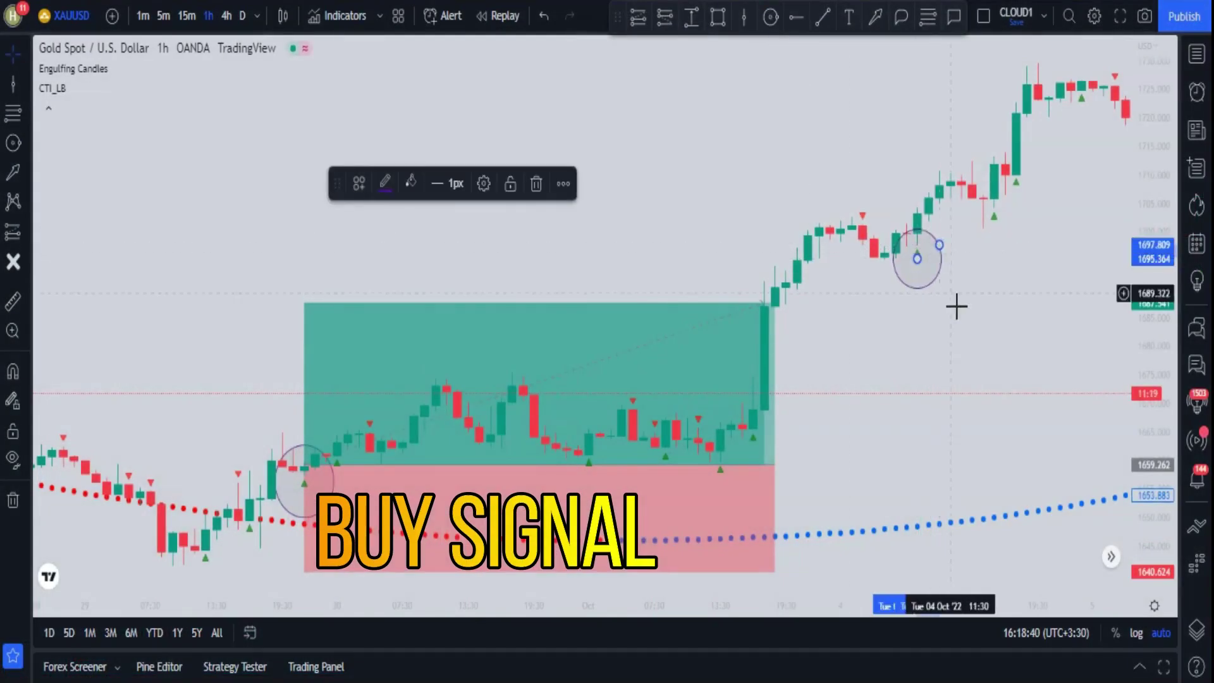
pyautogui.click(917, 217)
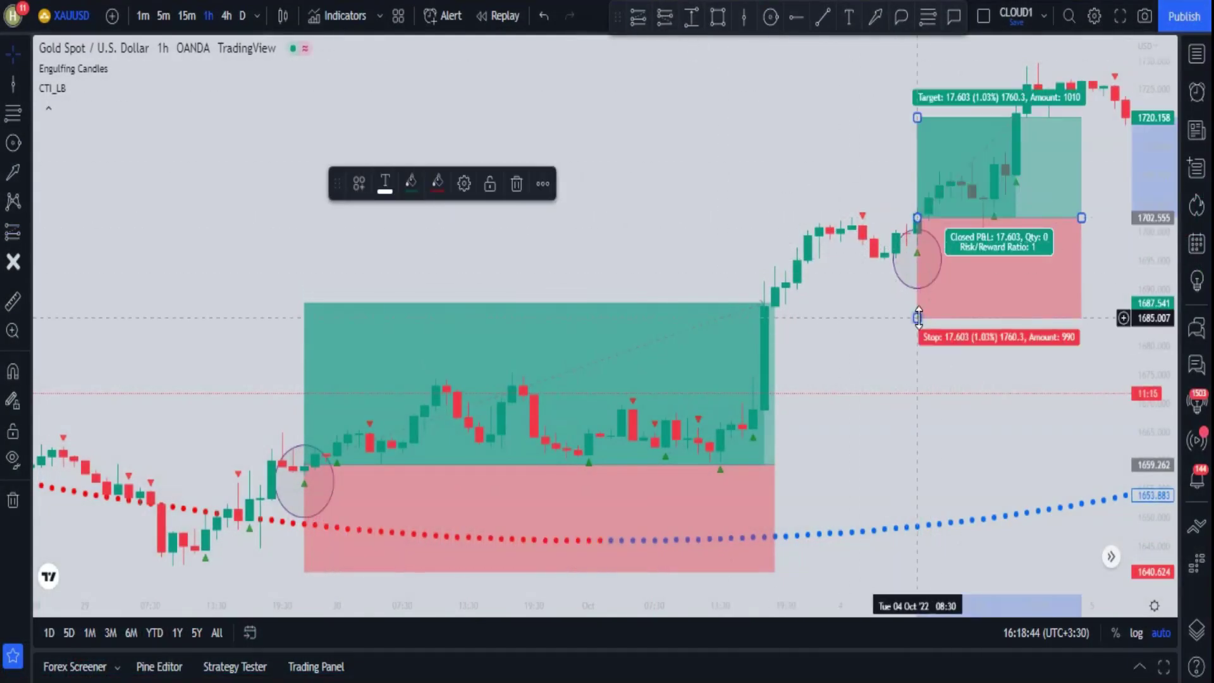
pyautogui.moveTo(918, 317); pyautogui.dragTo(900, 274)
pyautogui.moveTo(918, 116); pyautogui.dragTo(917, 133)
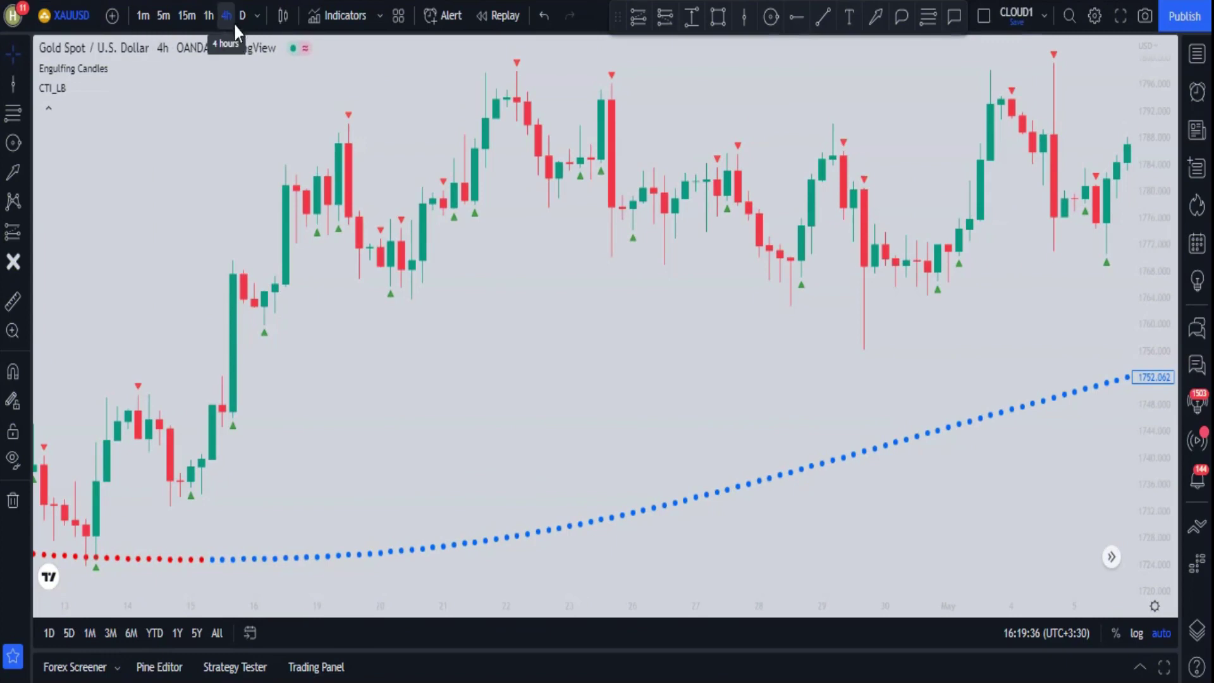
# On the 4-hour gold chart, circle the buy signal just above where the dots turn from red to blue
pyautogui.click(257, 15)
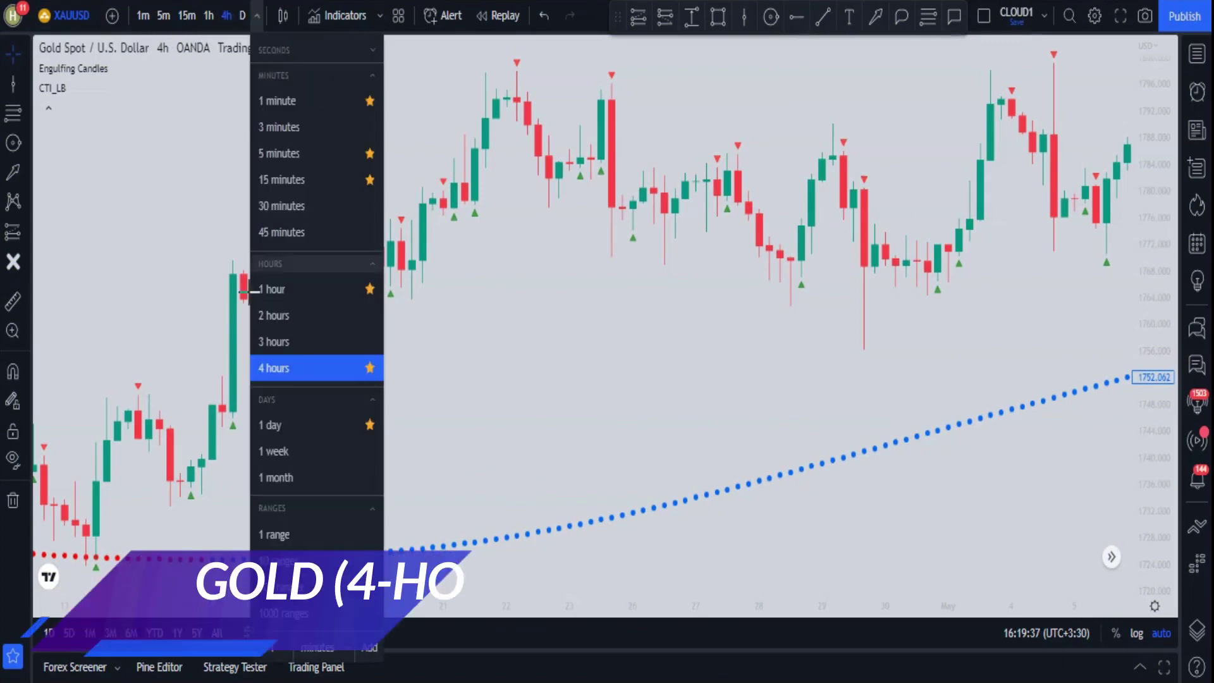
pyautogui.click(446, 375)
pyautogui.click(771, 17)
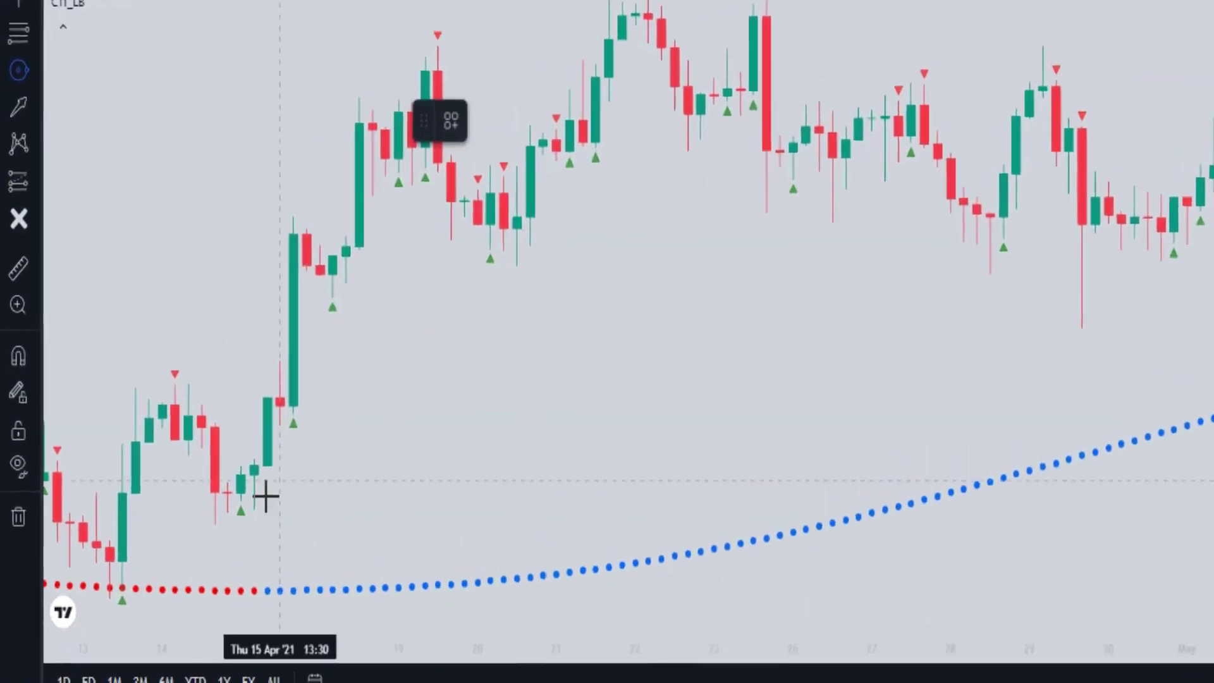
pyautogui.click(191, 504)
pyautogui.click(212, 476)
pyautogui.click(286, 497)
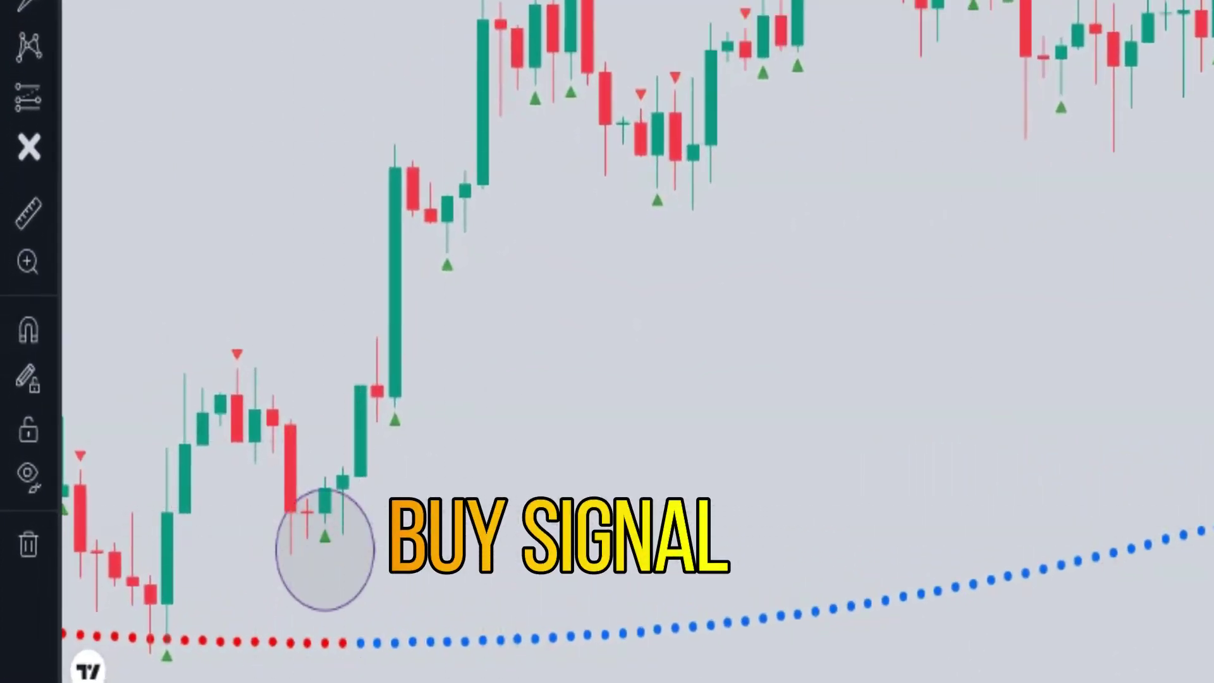
# Draw a long position from the circled 4-hour gold candle, raising its target and narrowing the box to the large green candle
pyautogui.click(322, 488)
pyautogui.moveTo(325, 320); pyautogui.dragTo(327, 222)
pyautogui.moveTo(603, 490); pyautogui.dragTo(412, 491)
# Circle the next 4-hour buy signal and draw a narrowed long position with a 0.45% stop and a target at a 1.56 risk/reward ratio
pyautogui.click(553, 95)
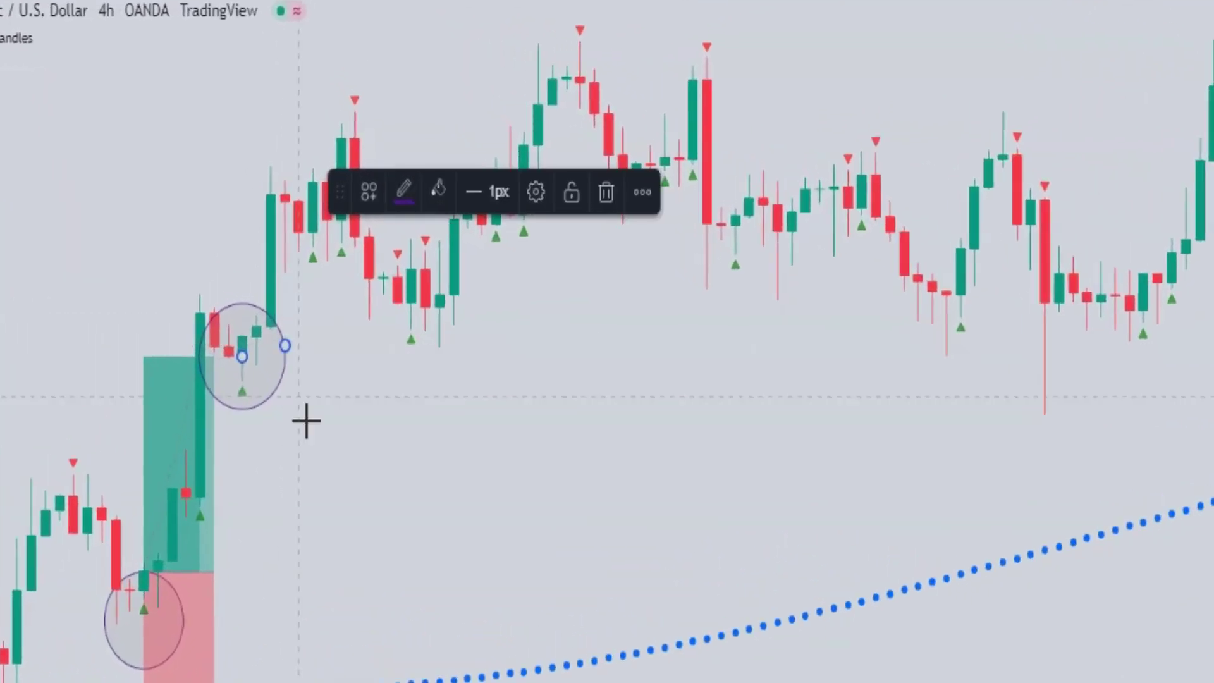
pyautogui.click(306, 421)
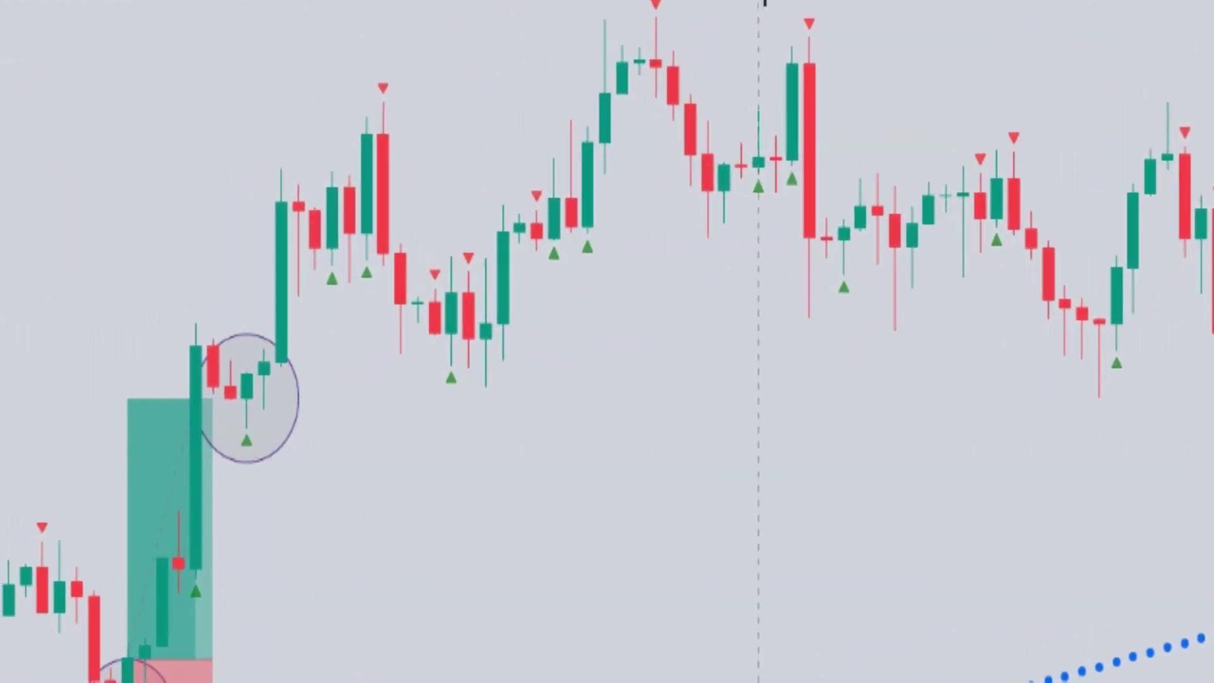
pyautogui.click(245, 380)
pyautogui.moveTo(246, 541); pyautogui.dragTo(246, 464)
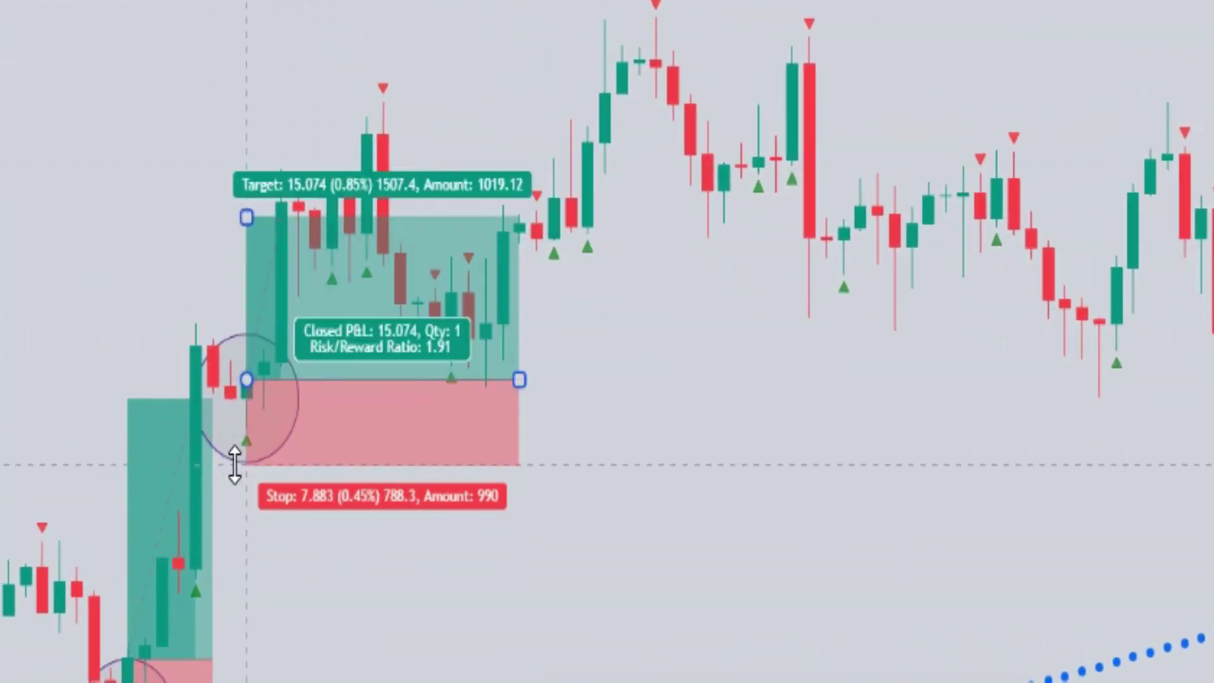
pyautogui.moveTo(246, 218); pyautogui.dragTo(247, 238)
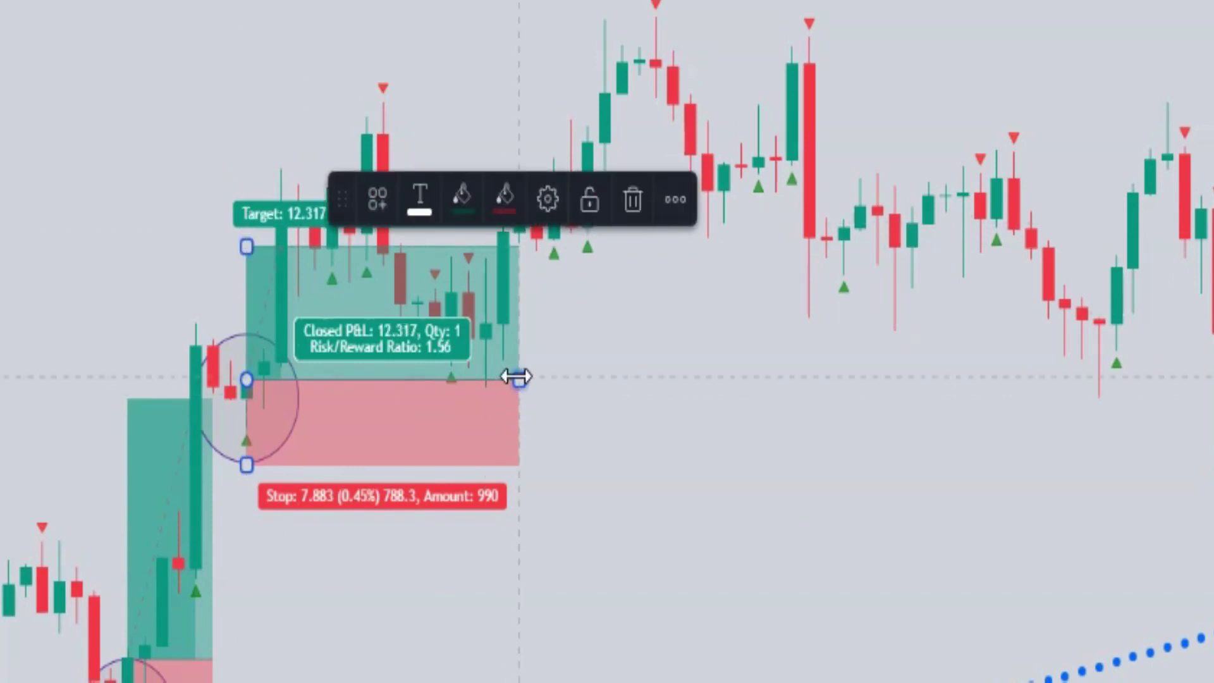
pyautogui.moveTo(517, 379); pyautogui.dragTo(352, 379)
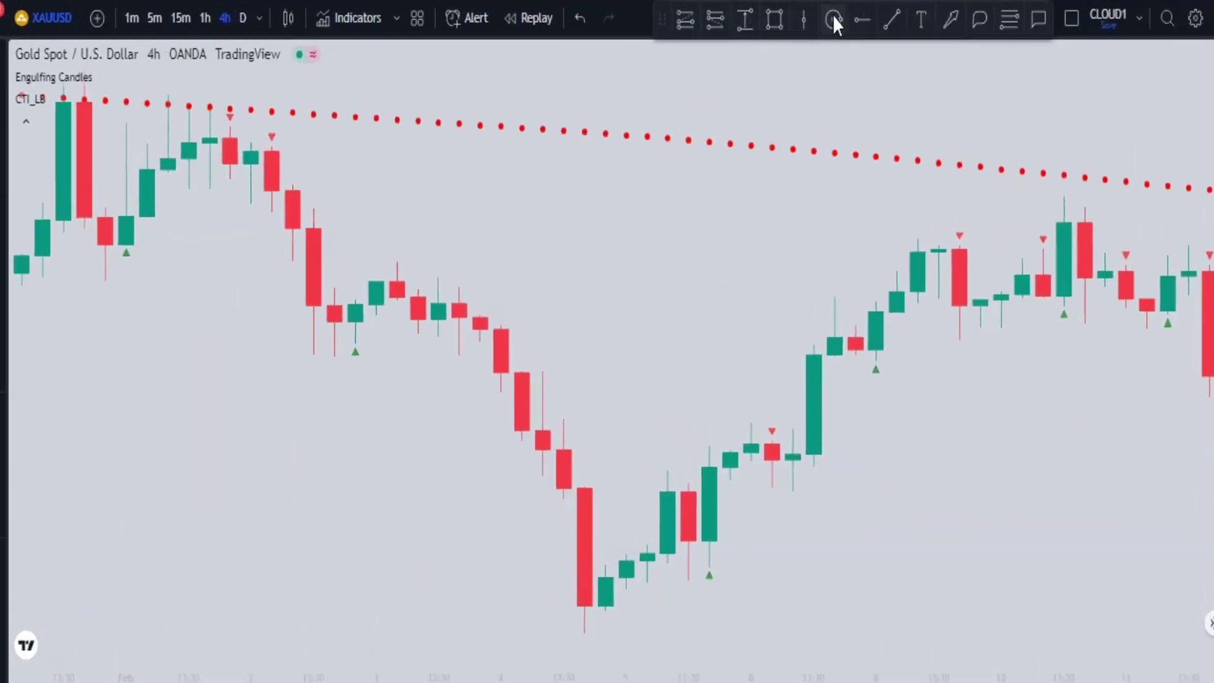
# Circle the sell signals just under the red dots on the 4-hour gold chart and draw a short position with a lowered target and wider box
pyautogui.moveTo(225, 226)
pyautogui.mouseDown()
pyautogui.moveTo(267, 176)
pyautogui.moveTo(296, 183)
pyautogui.mouseUp()
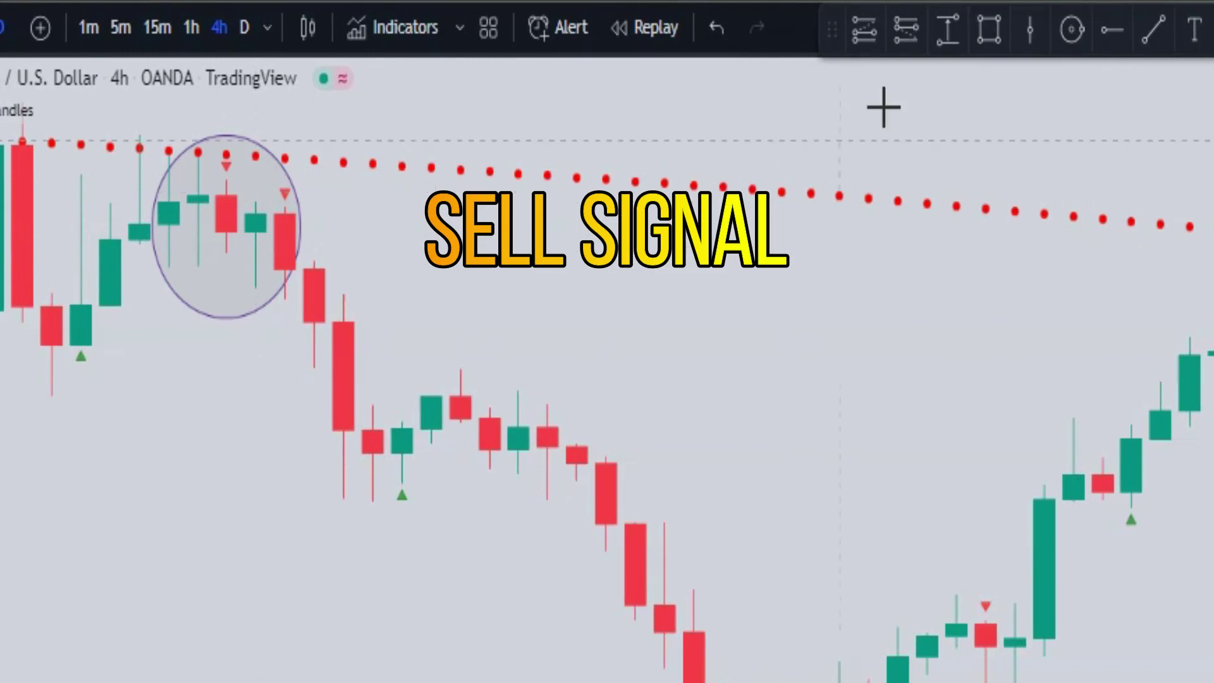
pyautogui.click(225, 233)
pyautogui.moveTo(225, 390); pyautogui.dragTo(227, 477)
pyautogui.moveTo(489, 234); pyautogui.dragTo(604, 249)
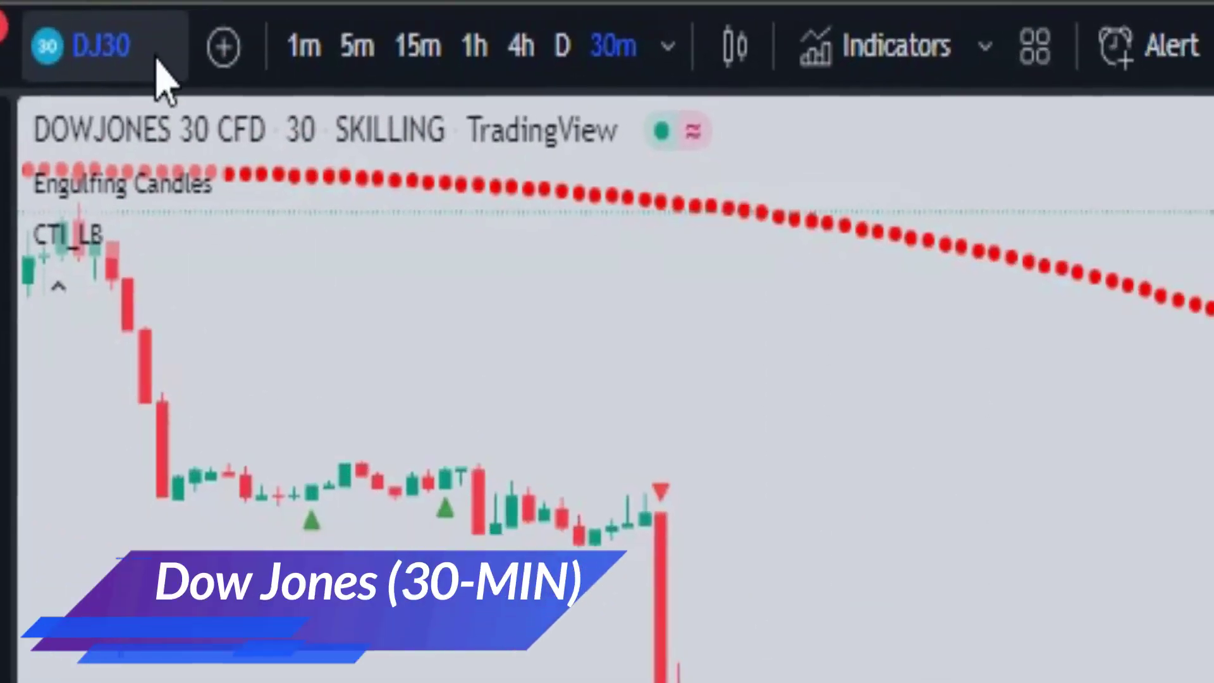
# On the Dow Jones 30-minute chart, circle the sell signal at the large red candle below the red dots
pyautogui.click(355, 43)
pyautogui.click(356, 408)
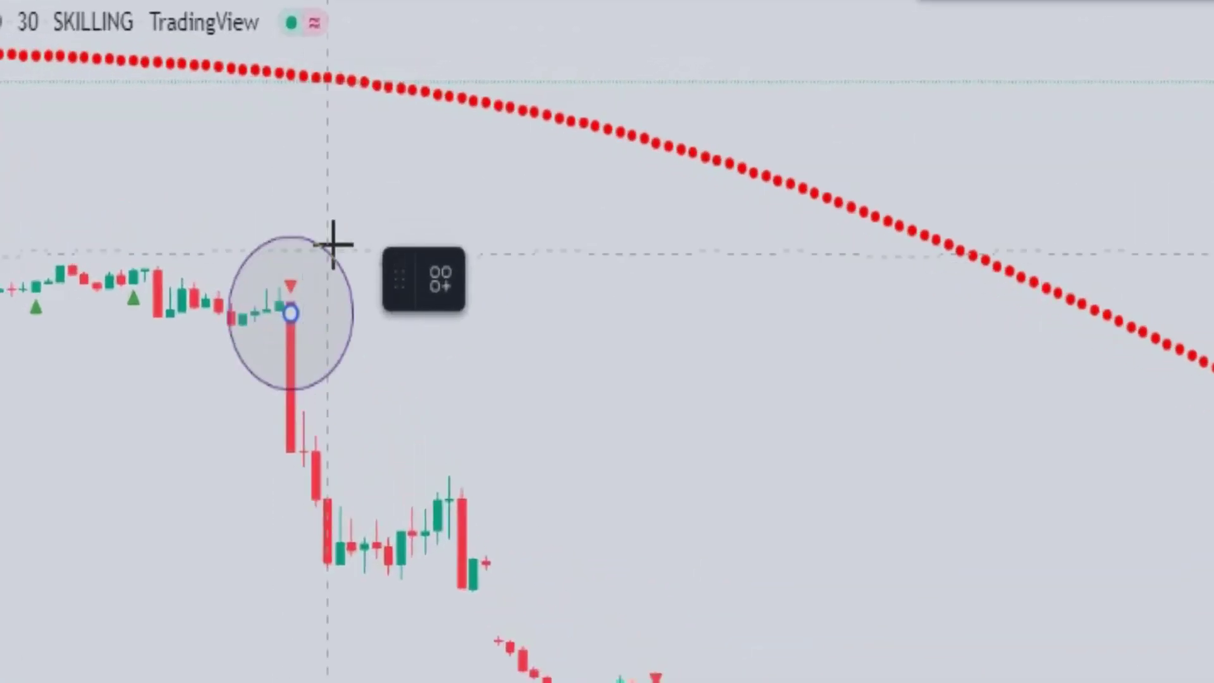
pyautogui.click(530, 259)
pyautogui.click(370, 278)
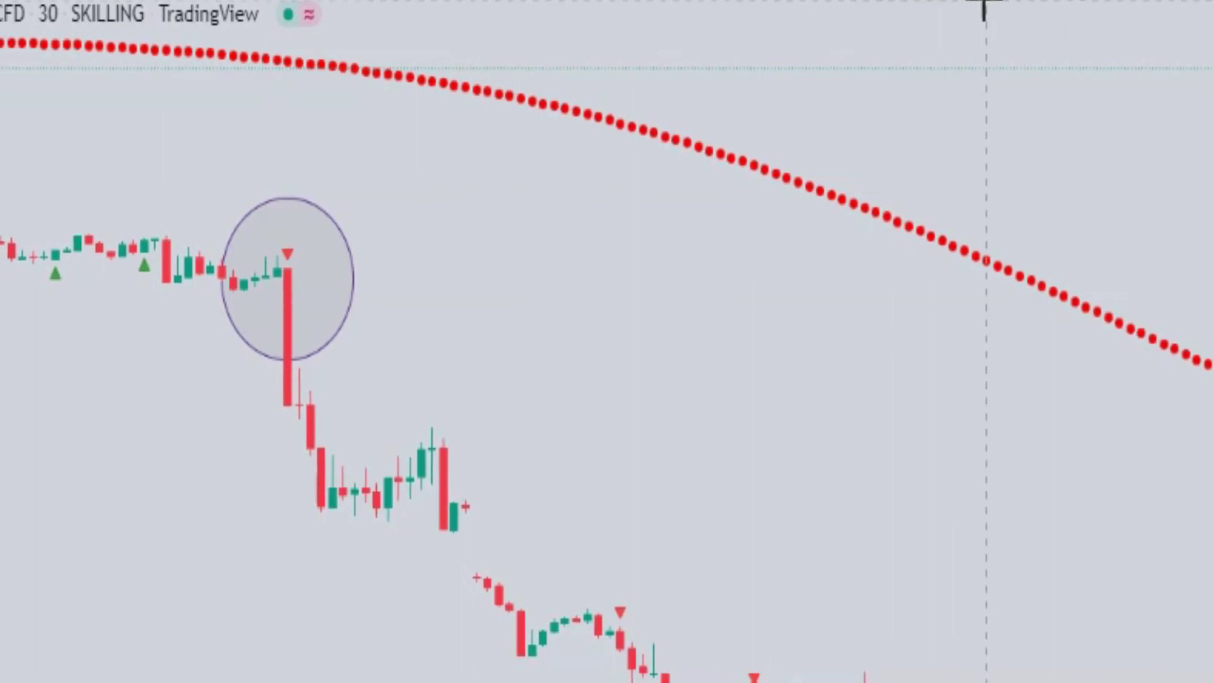
# Draw a short position from the circled Dow Jones candle's close, raising the stop, lowering the target and widening the box
pyautogui.click(1026, 2)
pyautogui.click(279, 438)
pyautogui.moveTo(275, 217); pyautogui.dragTo(276, 193)
pyautogui.moveTo(276, 534); pyautogui.dragTo(276, 656)
pyautogui.moveTo(545, 376); pyautogui.dragTo(774, 376)
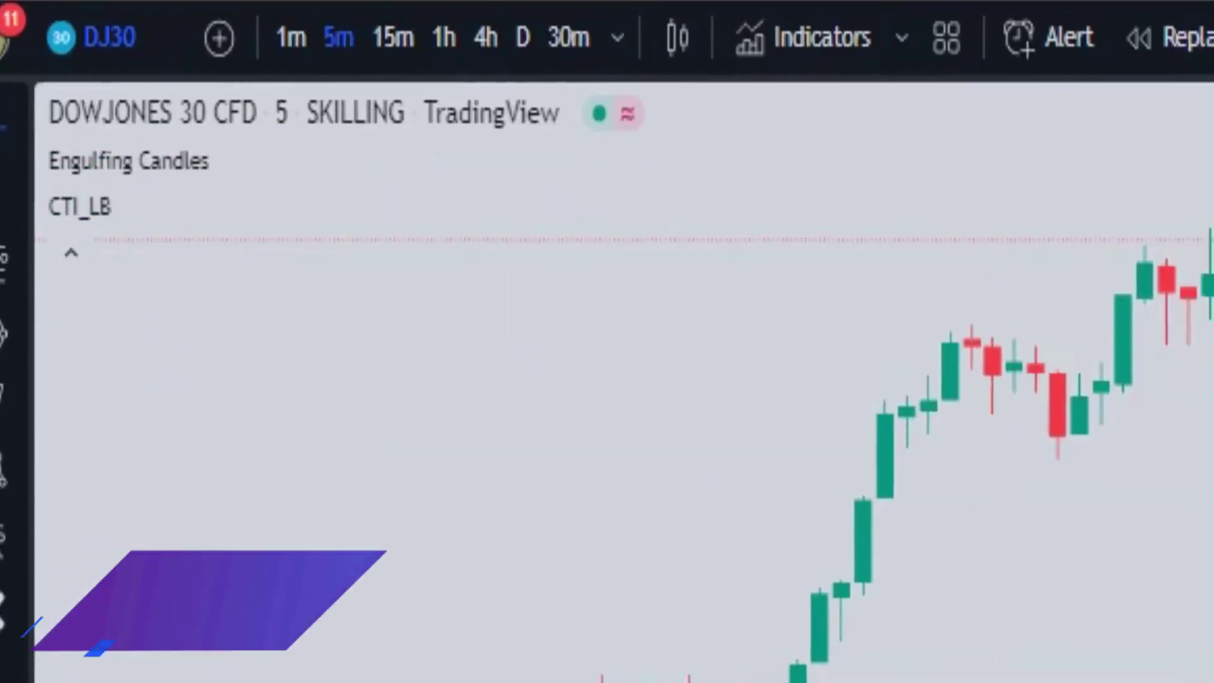
# On the Dow Jones 5-minute chart, circle the buy signal above the blue dots and draw a long position from its candle with a raised target and wider box
pyautogui.click(618, 38)
pyautogui.click(378, 344)
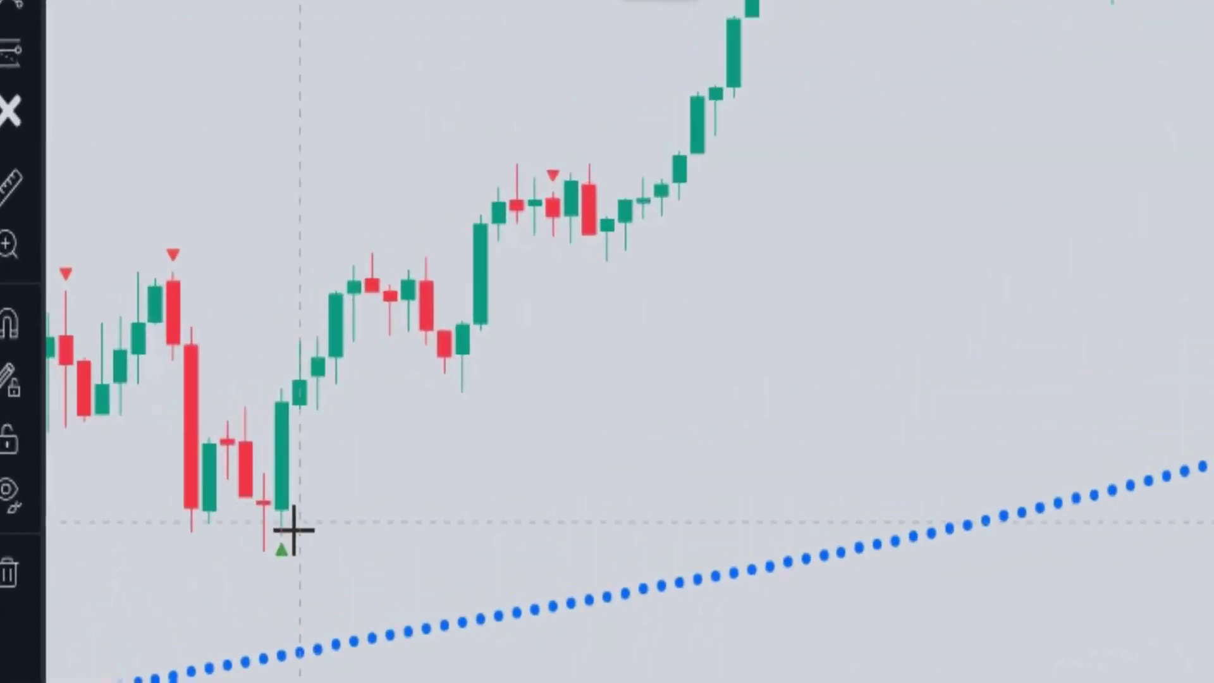
pyautogui.click(181, 496)
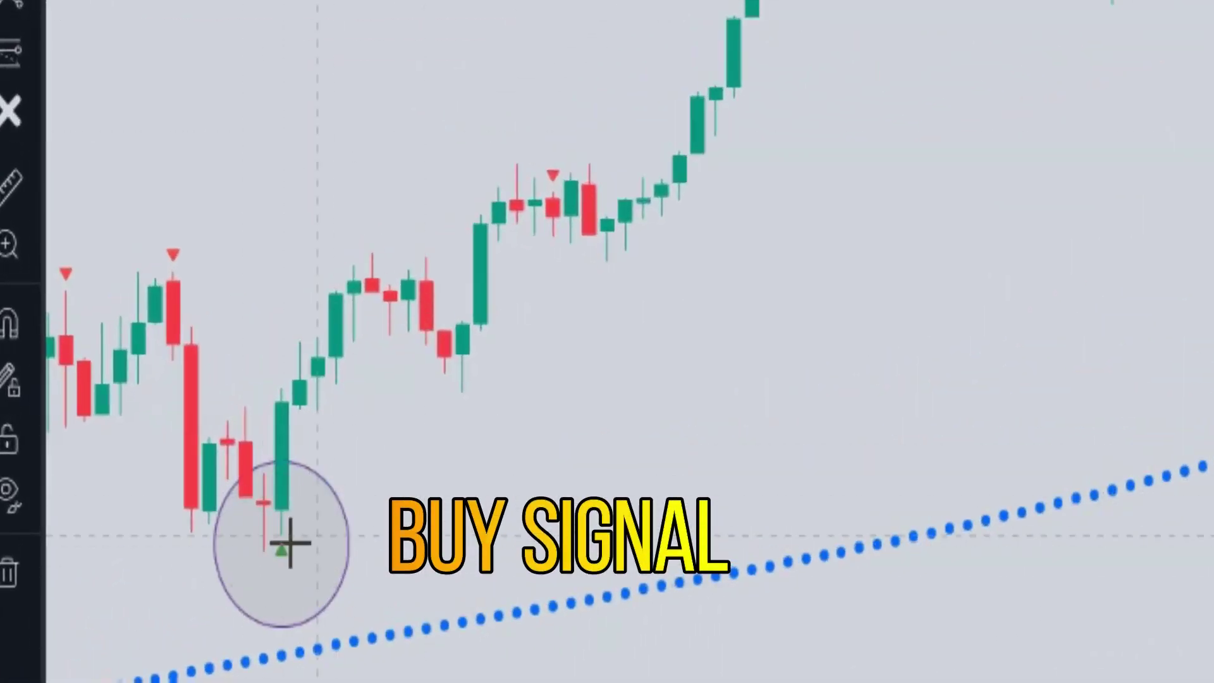
pyautogui.click(297, 397)
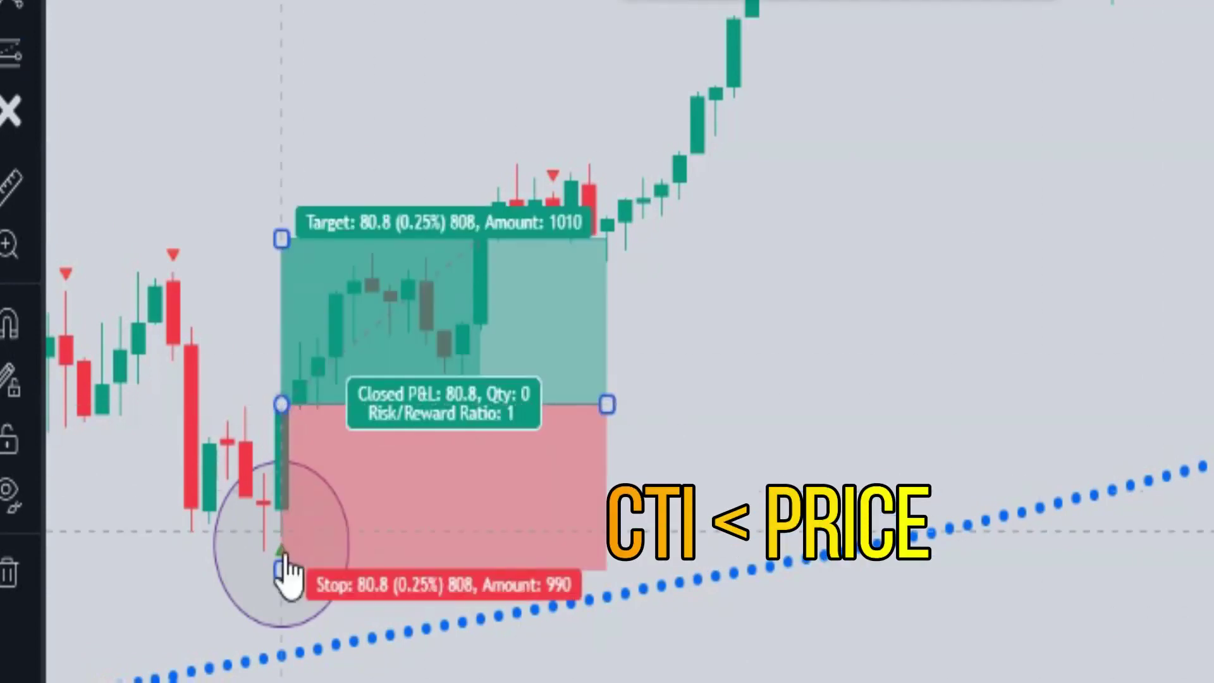
pyautogui.moveTo(281, 556); pyautogui.dragTo(278, 580)
pyautogui.moveTo(285, 240); pyautogui.dragTo(309, 139)
pyautogui.moveTo(612, 404); pyautogui.dragTo(710, 396)
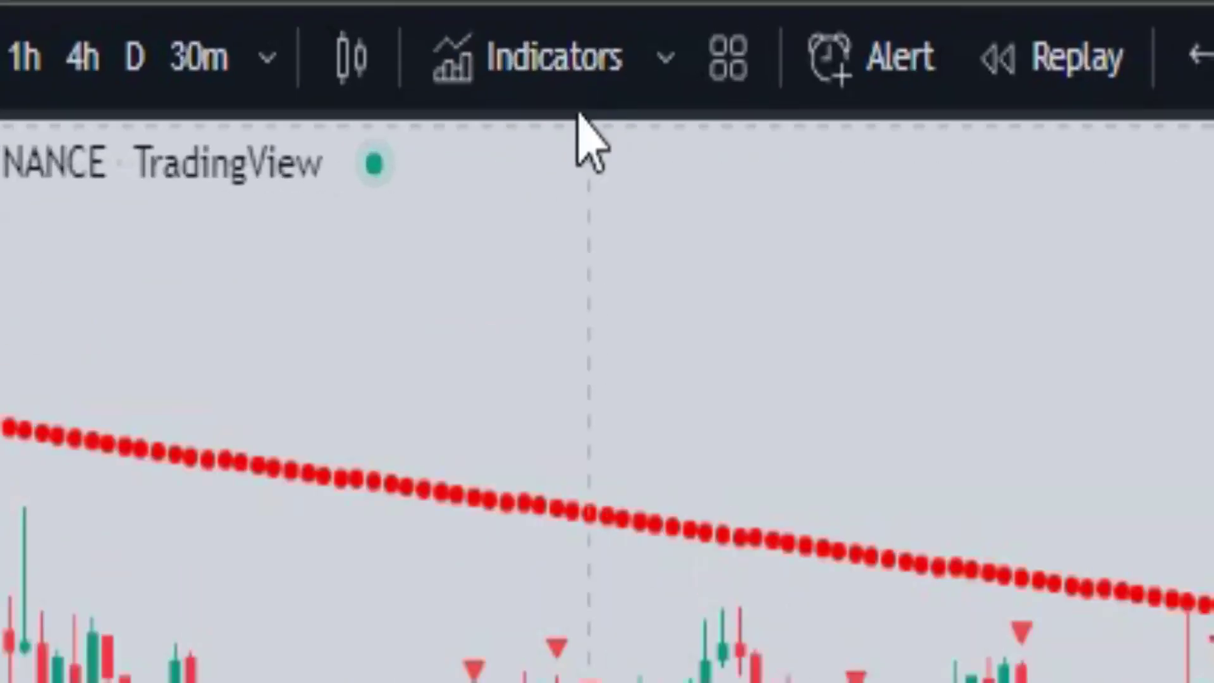
# Add the Relative Strength Index indicator to the 15-minute Binance chart and open its settings
pyautogui.click(537, 63)
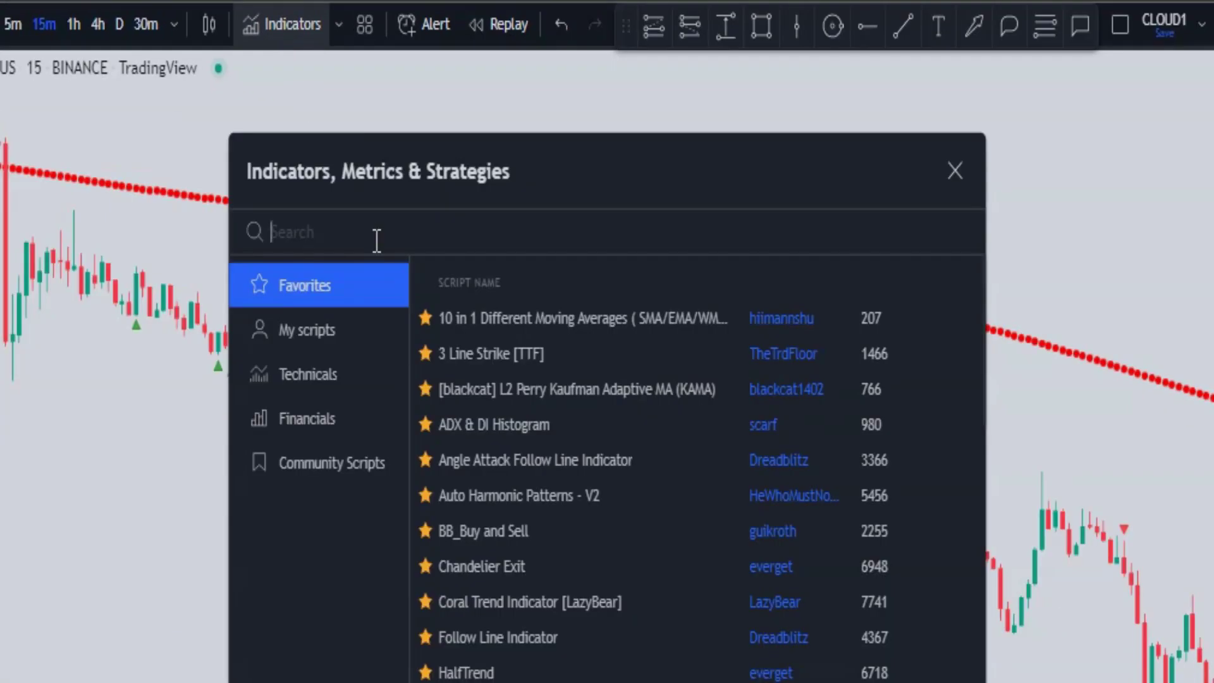
pyautogui.write('RSI')
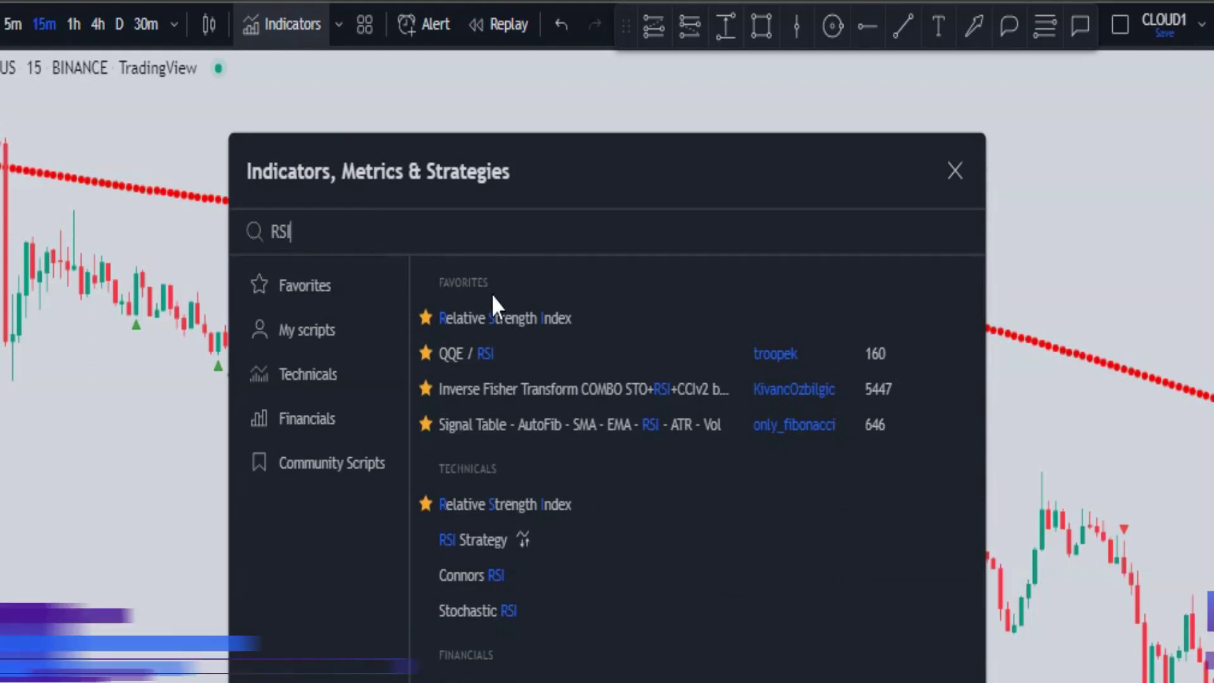
pyautogui.click(521, 325)
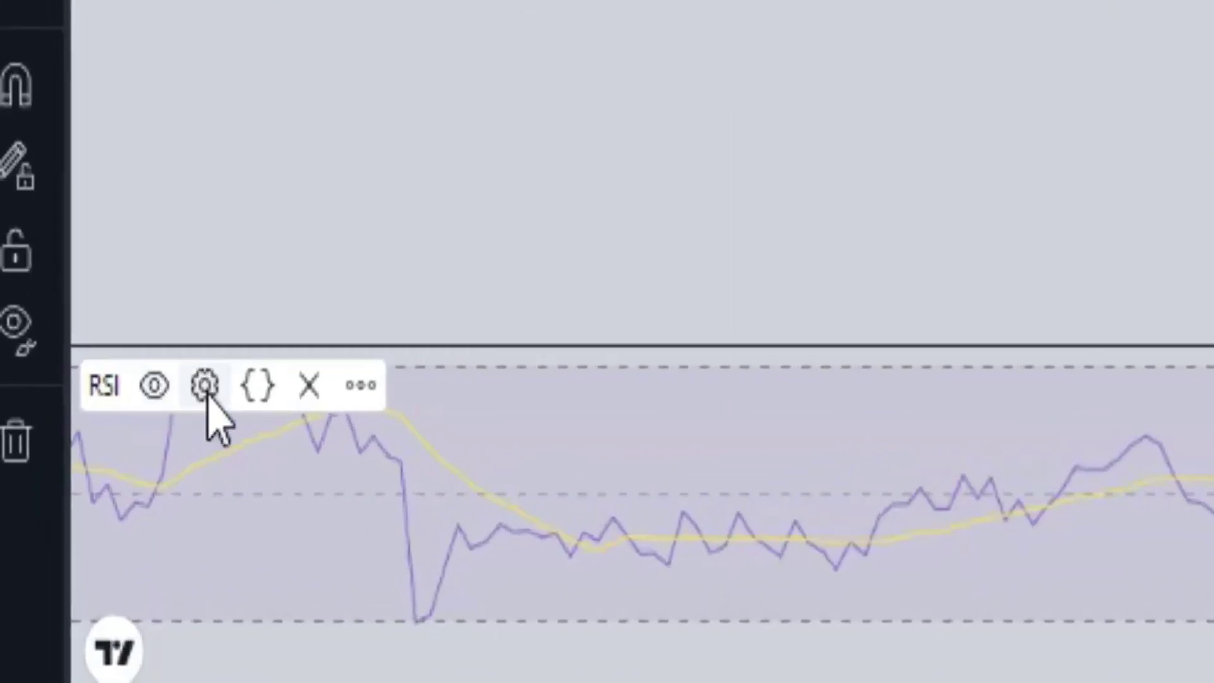
pyautogui.click(206, 389)
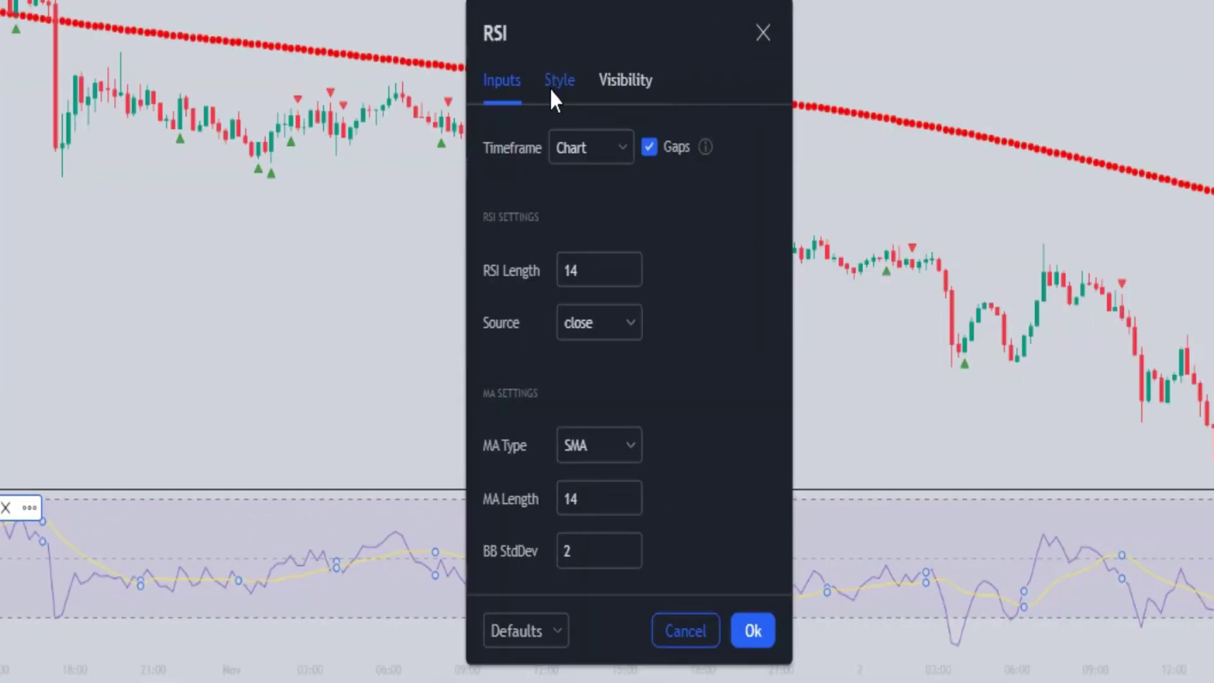
# Hide the RSI-based MA and thicken the RSI line to the third thickness option in the RSI style settings
pyautogui.click(556, 79)
pyautogui.click(490, 115)
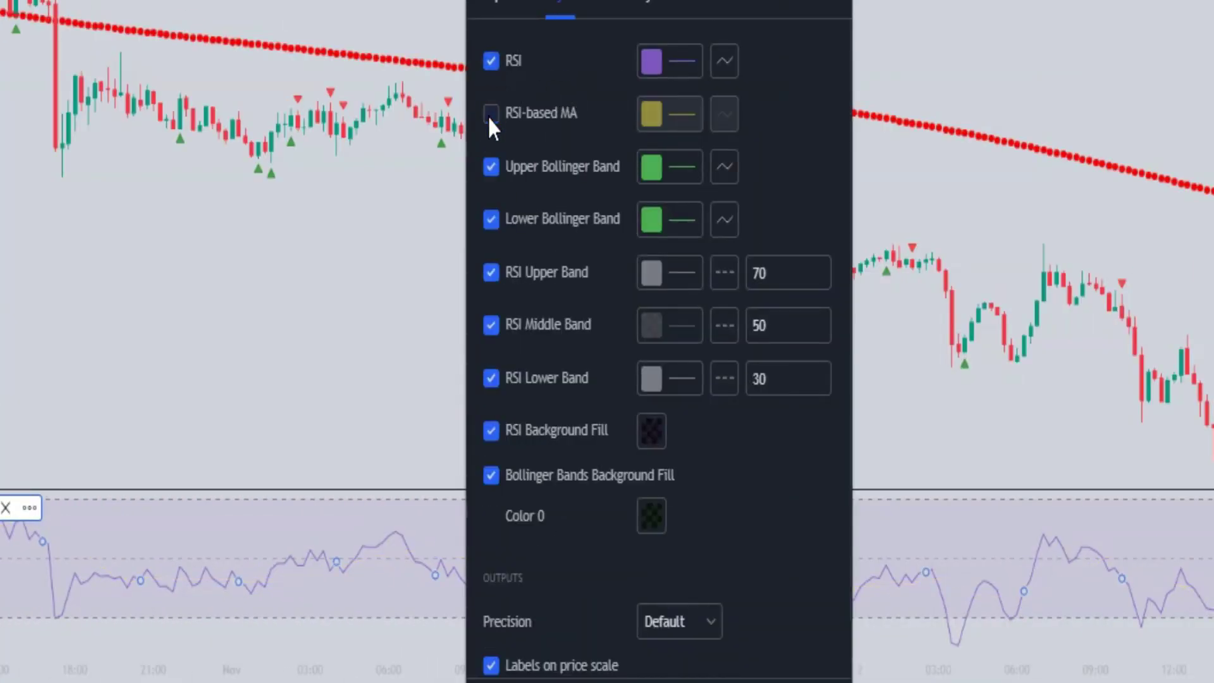
pyautogui.click(648, 66)
pyautogui.click(768, 506)
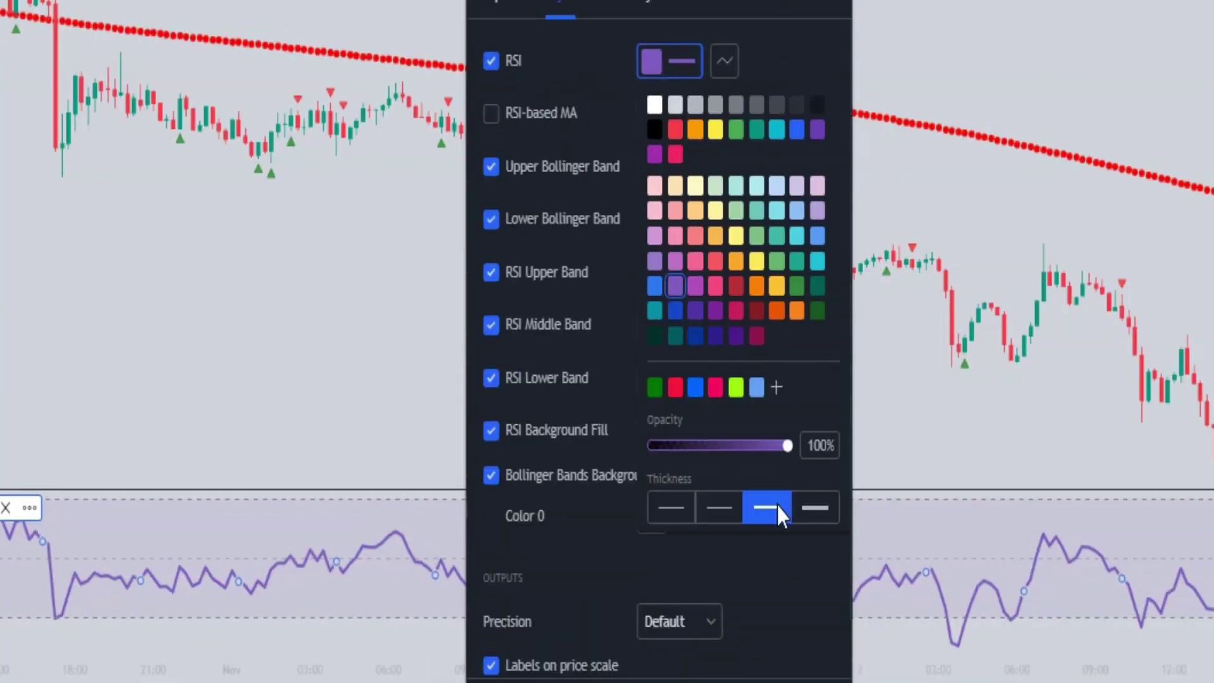
pyautogui.click(624, 54)
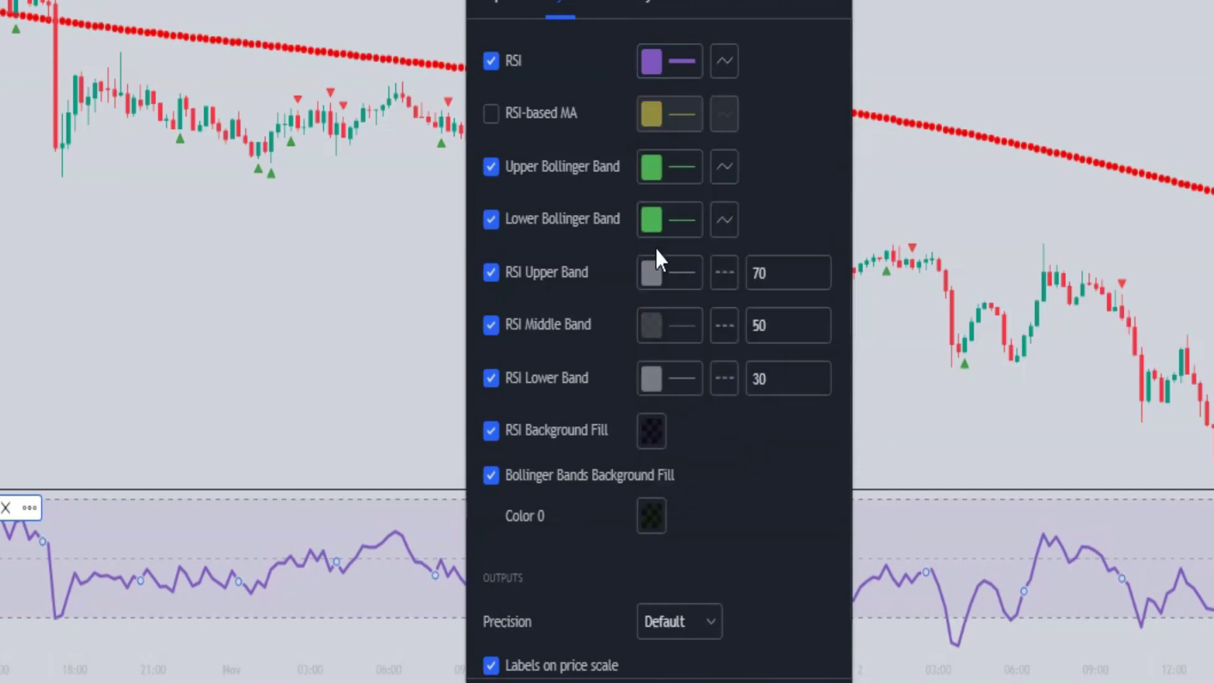
# Make the RSI middle band a solid black line and hide the upper band, lower band and background fill
pyautogui.click(672, 331)
pyautogui.click(655, 371)
pyautogui.click(734, 306)
pyautogui.click(746, 367)
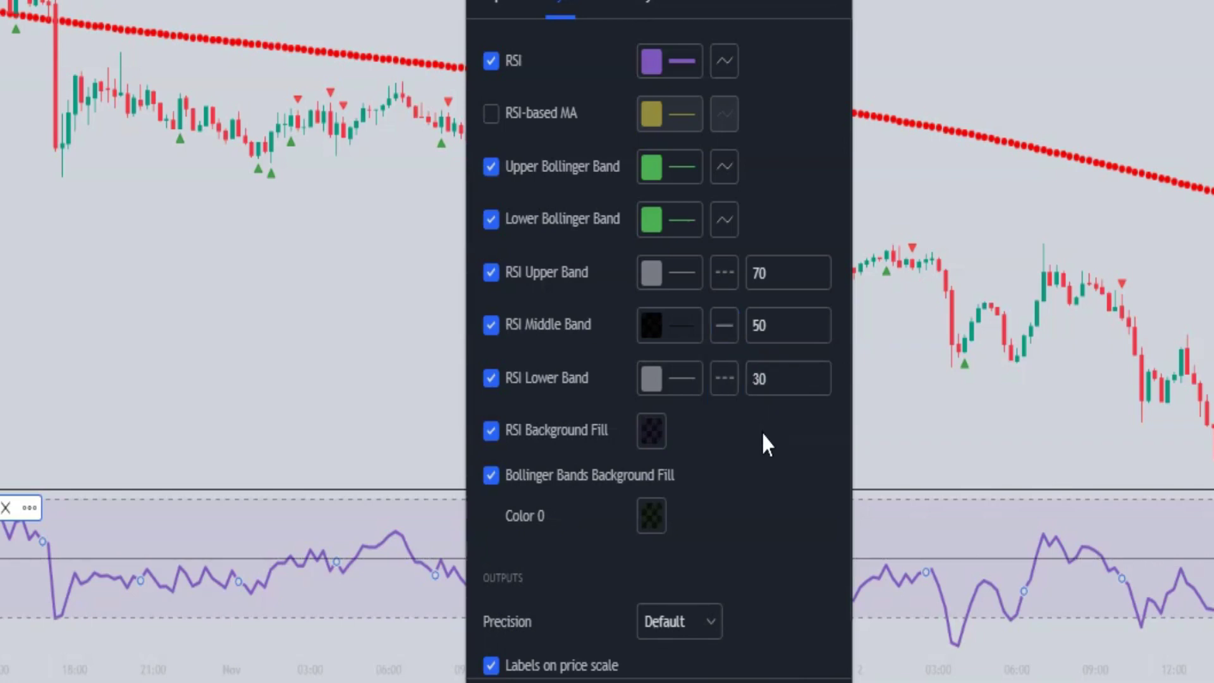
pyautogui.click(491, 274)
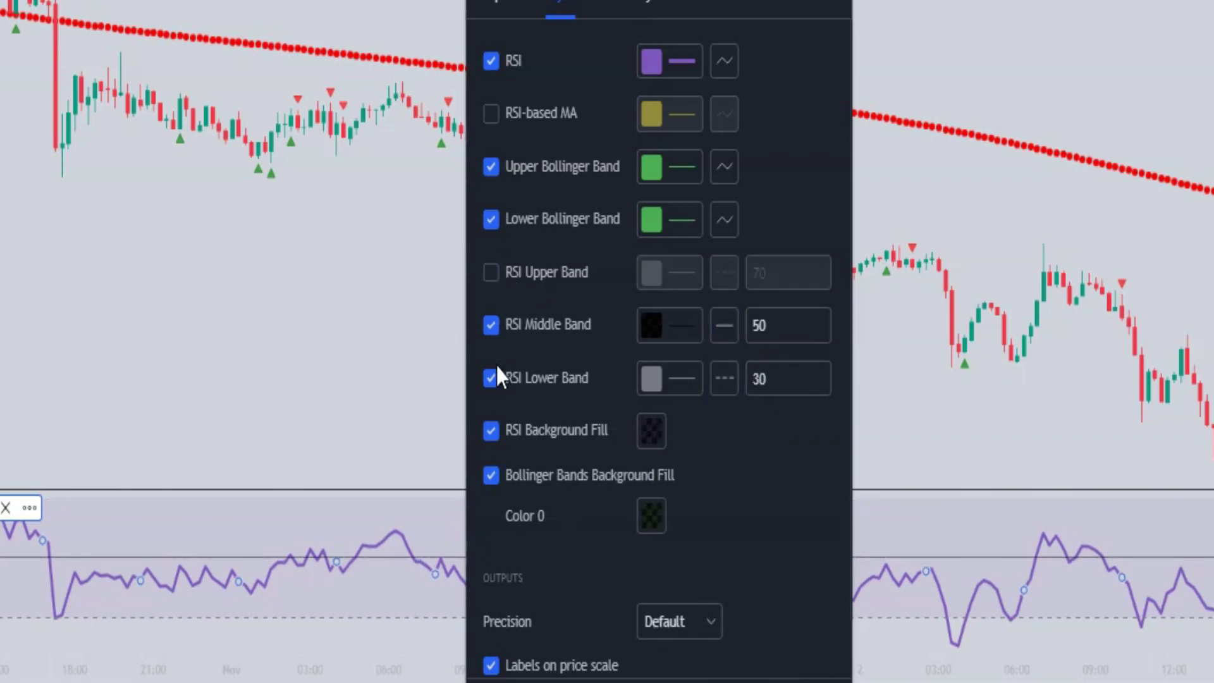
pyautogui.click(490, 378)
pyautogui.click(489, 429)
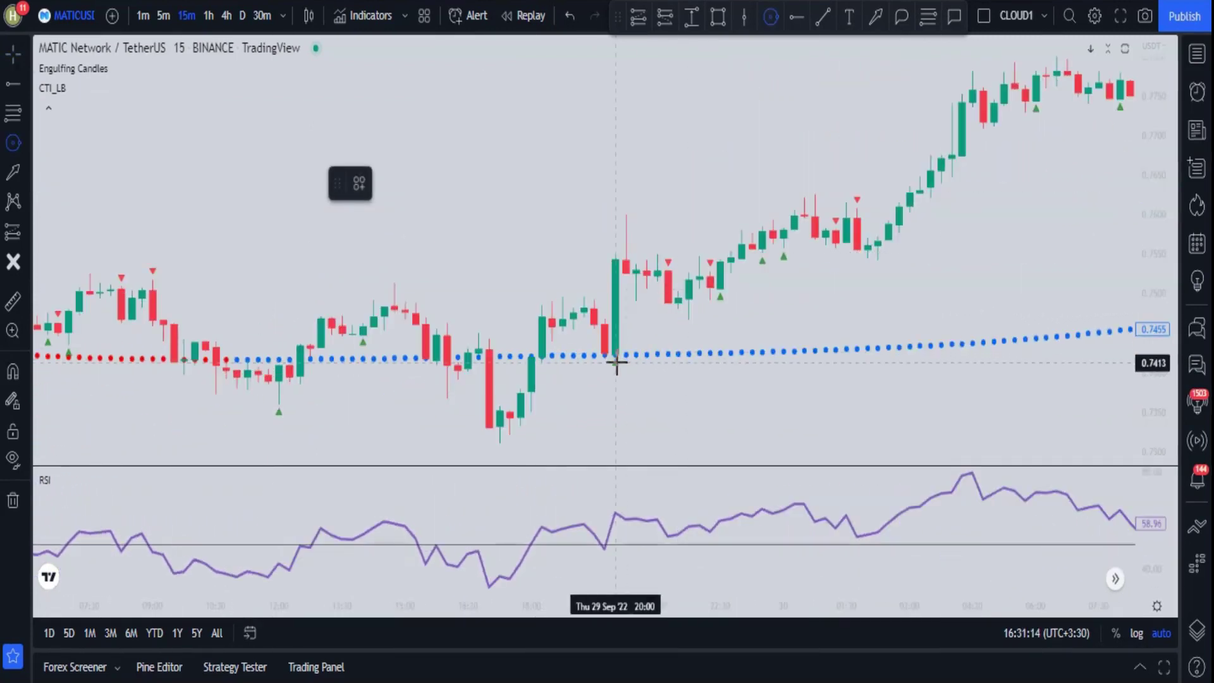
# Annotate the 29 Sep '22 20:00 buy signal with a circle, an arrow at its RSI above the middle band, and a check mark
pyautogui.click(616, 362)
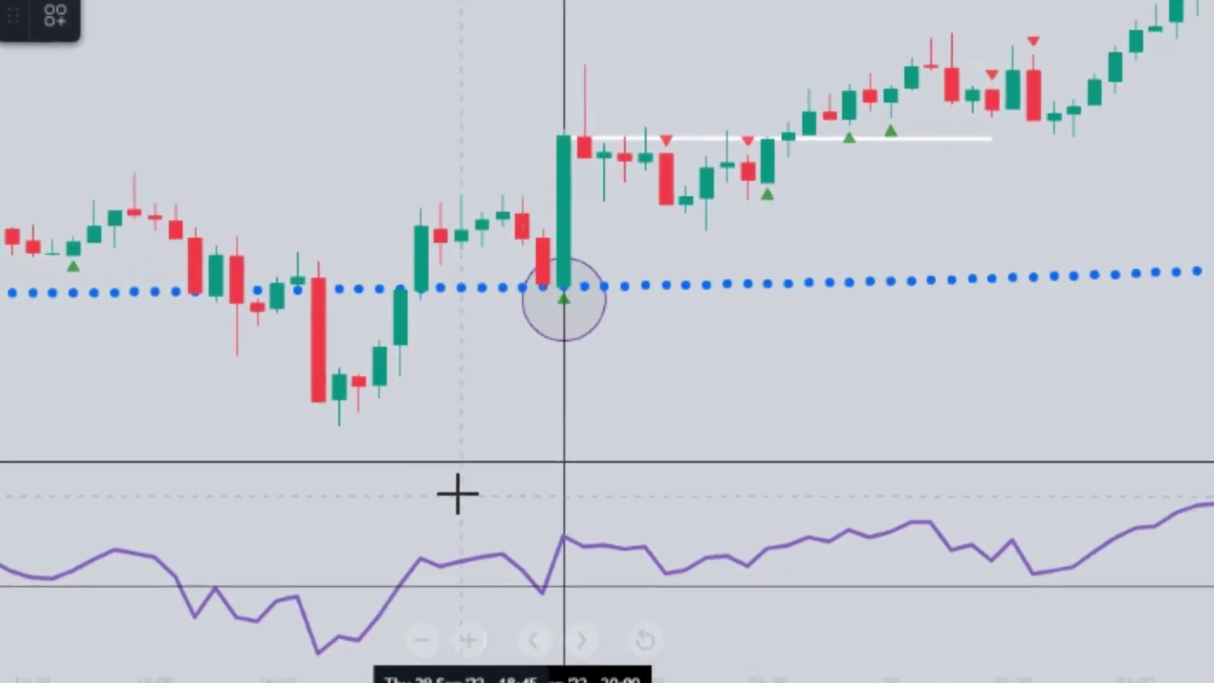
pyautogui.click(429, 541)
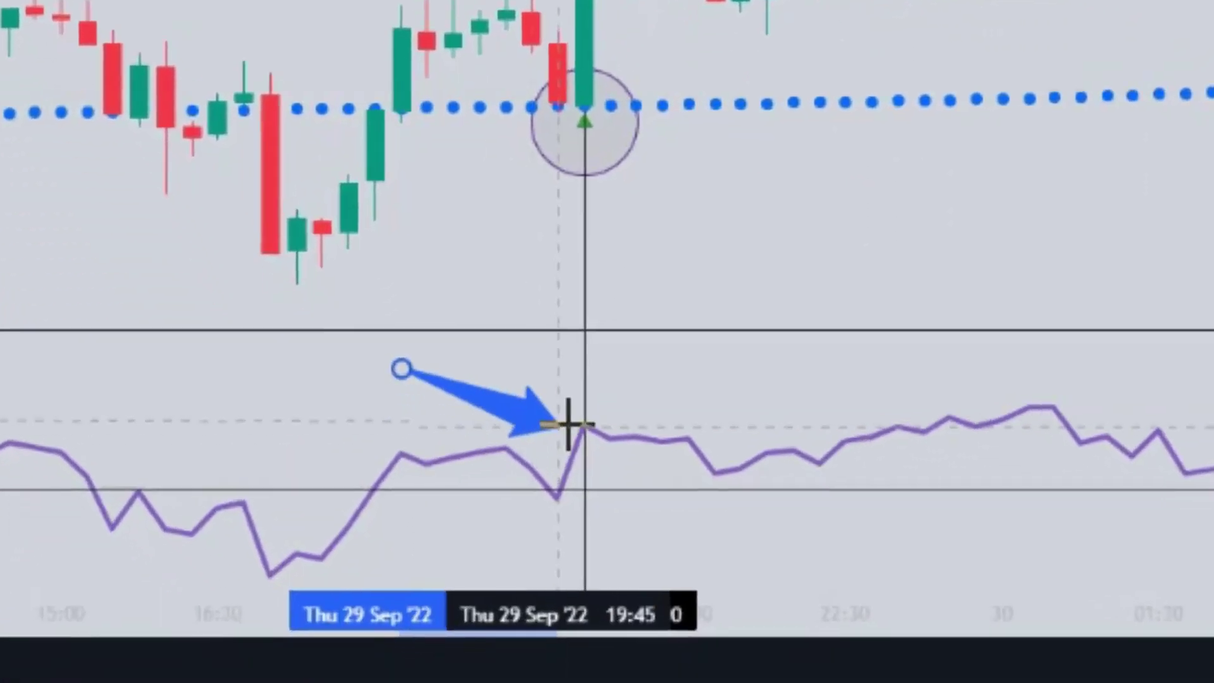
pyautogui.click(537, 581)
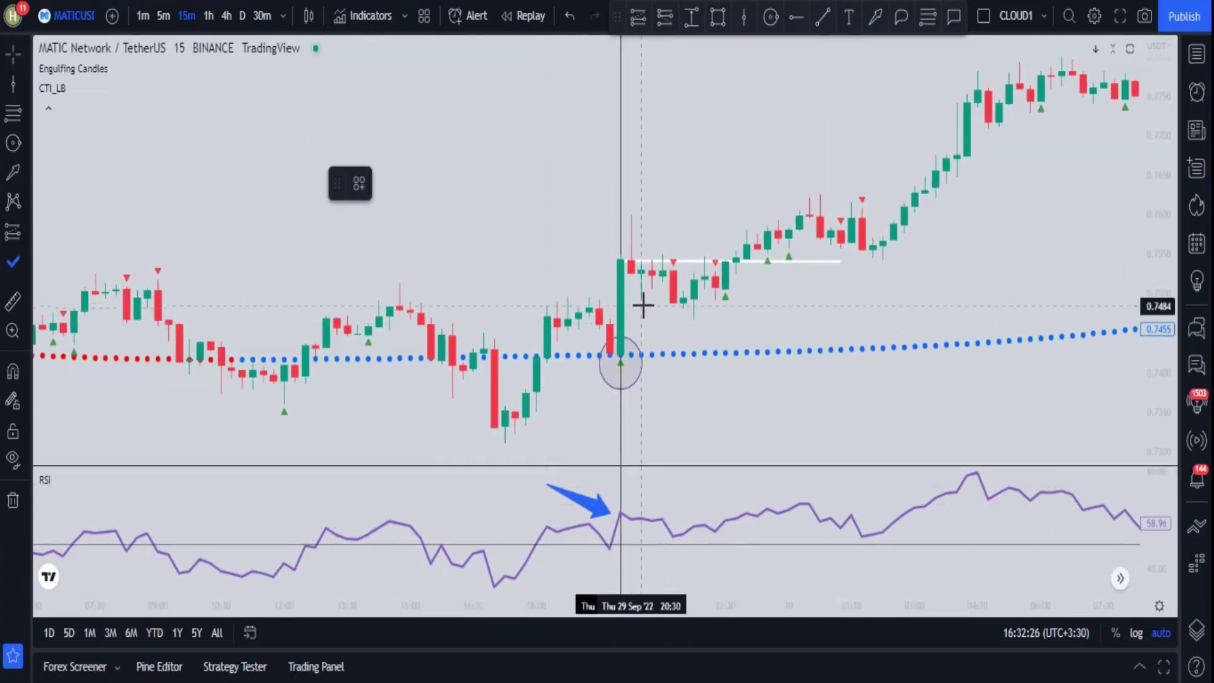
pyautogui.click(644, 322)
# Draw a long position from the circled candle's close, with the stop near the previous swing low and a risk/reward ratio of about 1.51
pyautogui.click(619, 257)
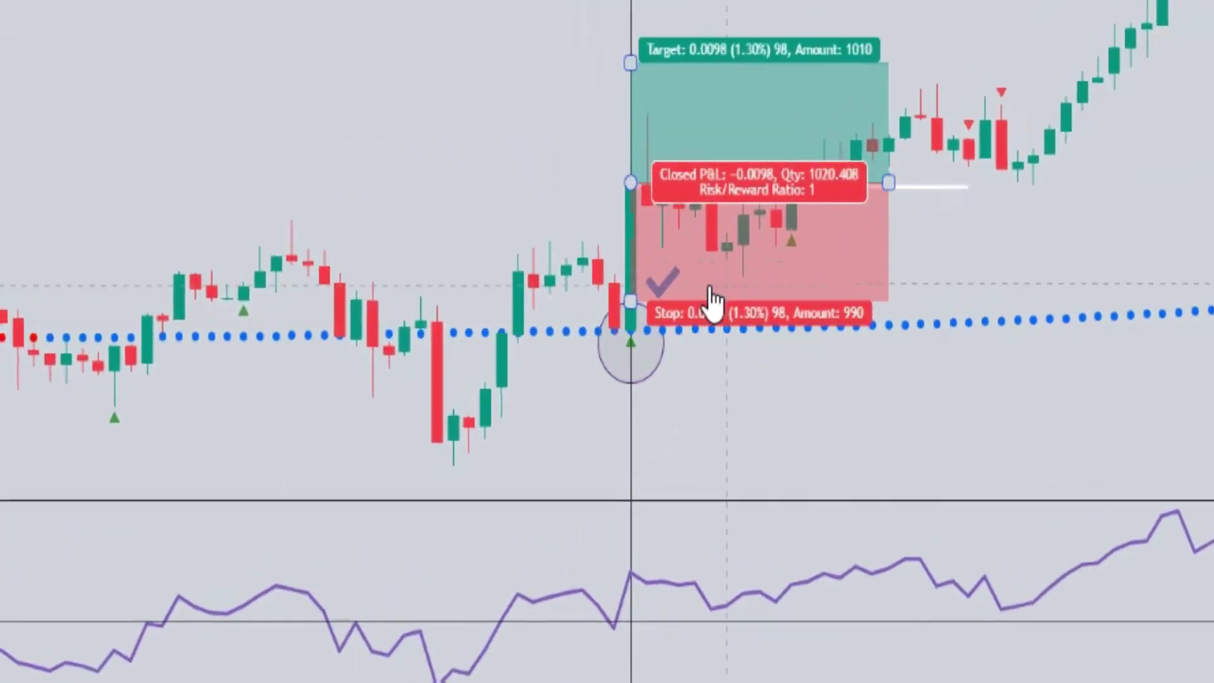
pyautogui.moveTo(630, 301); pyautogui.dragTo(426, 447)
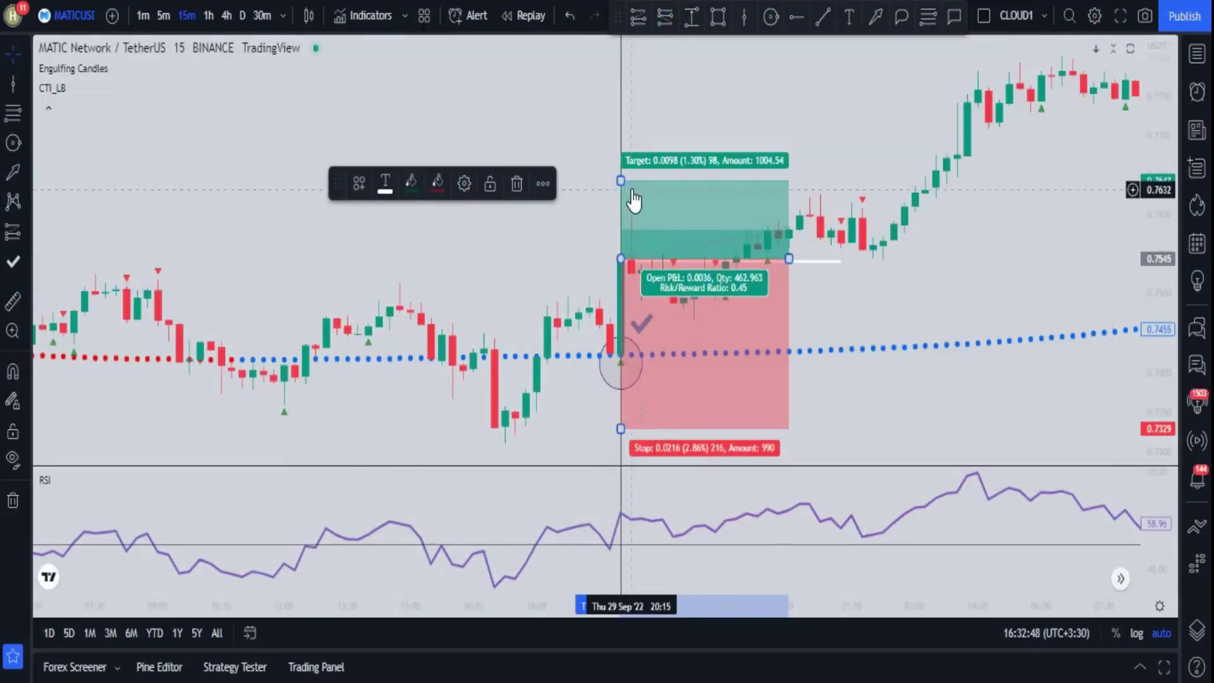
pyautogui.moveTo(621, 182); pyautogui.dragTo(622, 109)
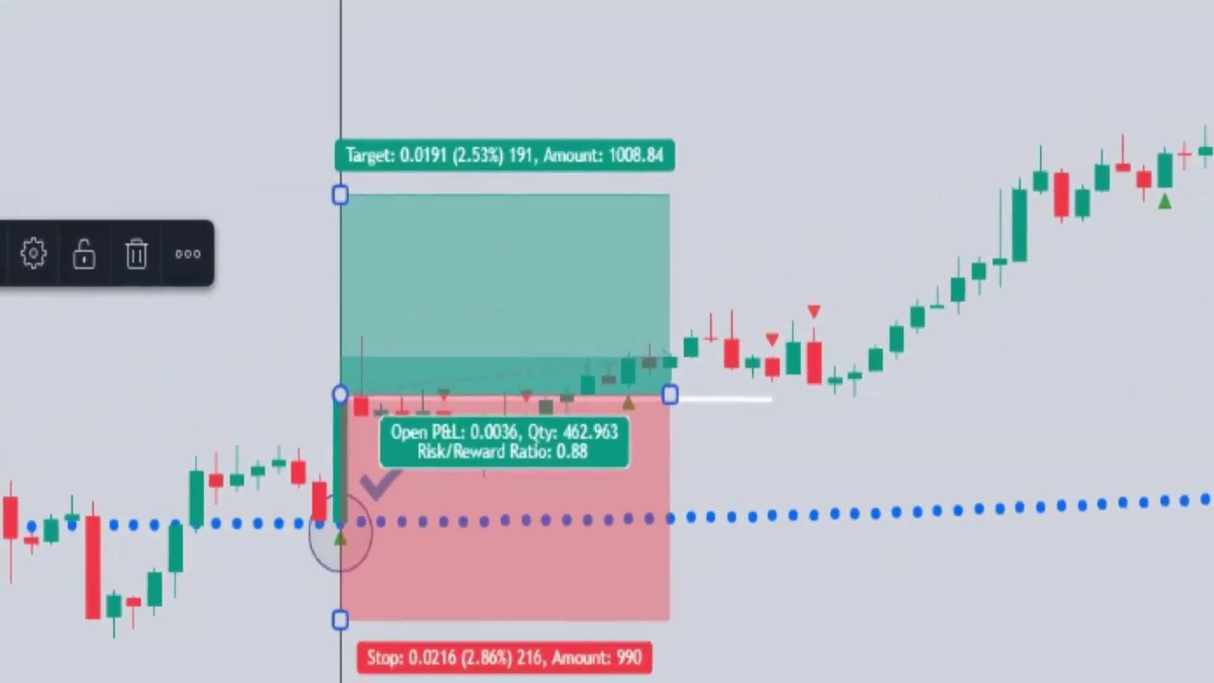
pyautogui.moveTo(212, 190)
pyautogui.mouseDown()
pyautogui.moveTo(260, 97)
pyautogui.moveTo(296, 65)
pyautogui.moveTo(333, 61)
pyautogui.mouseUp()
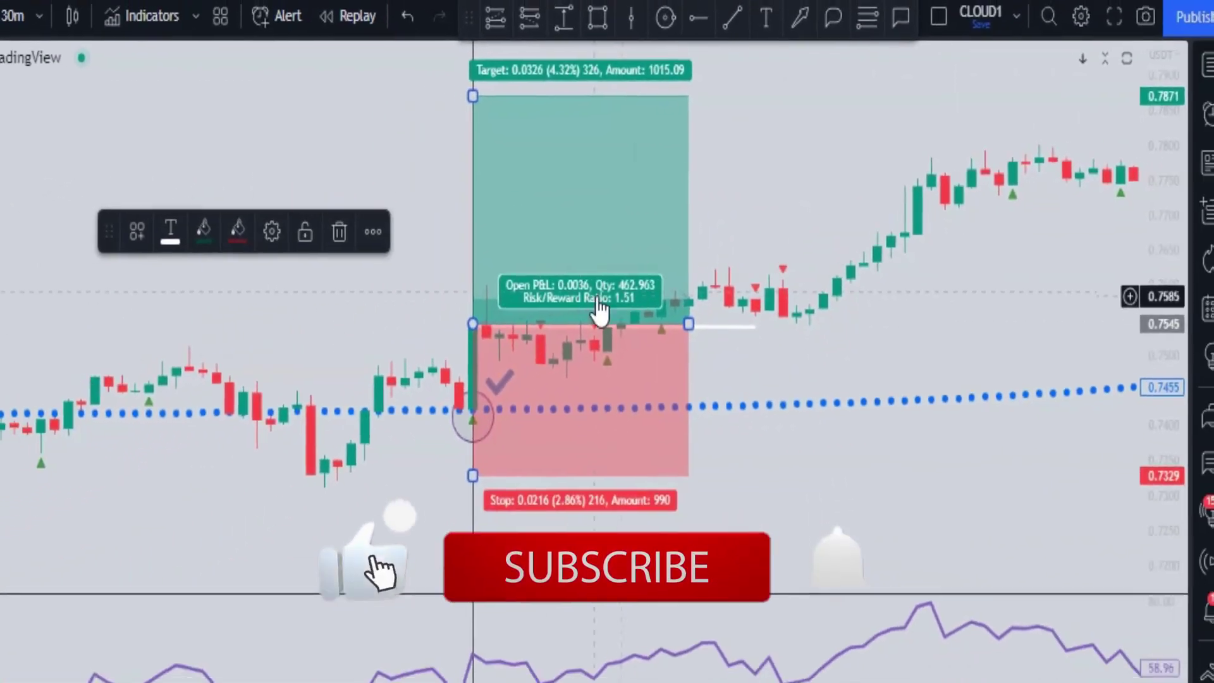
# Widen the long position box forward in time to cover the price rise after the entry
pyautogui.moveTo(403, 318); pyautogui.dragTo(126, 373)
pyautogui.moveTo(414, 377); pyautogui.dragTo(956, 360)
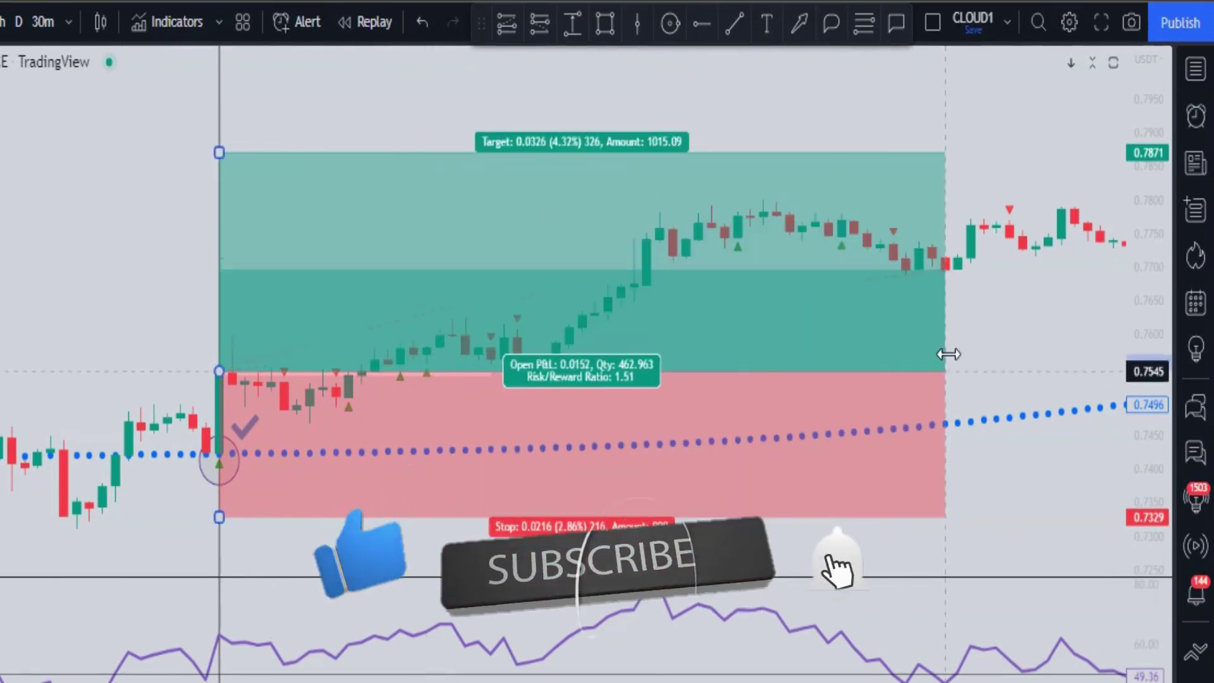
pyautogui.scroll(-5, 613, 340)
pyautogui.moveTo(518, 323); pyautogui.dragTo(191, 327)
pyautogui.scroll(-1, 266, 335)
pyautogui.moveTo(737, 376); pyautogui.dragTo(969, 376)
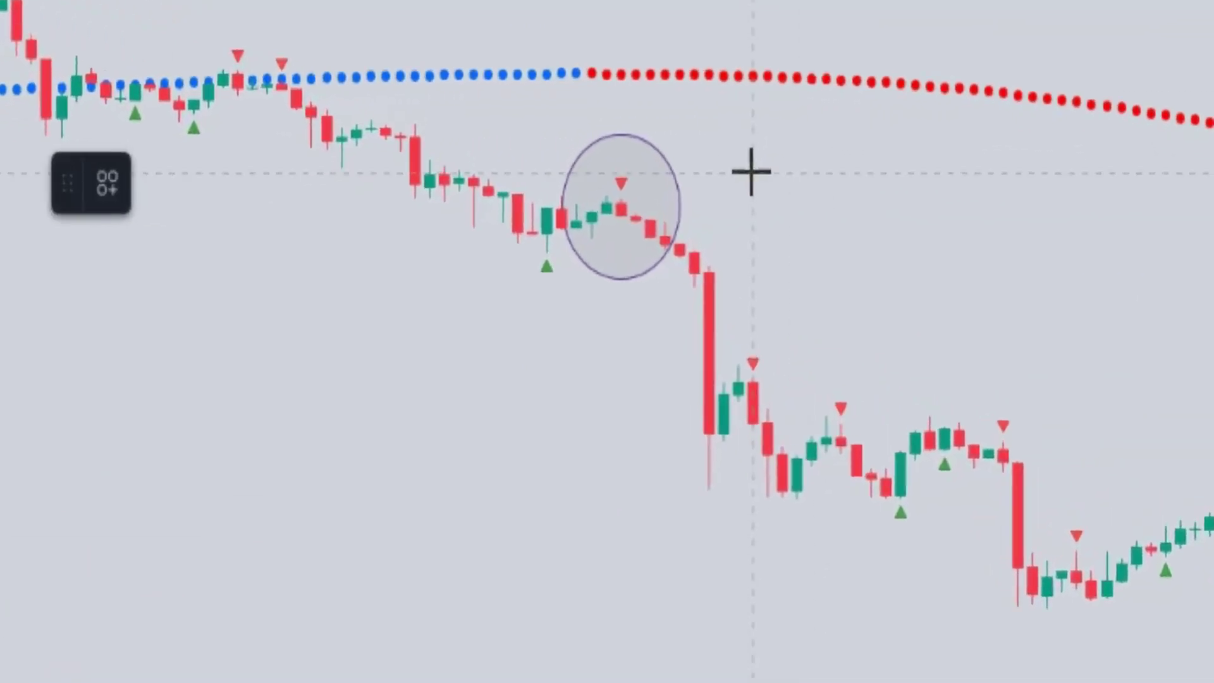
# Point arrows at the circled 19 Sep '22 sell signal and at the red Coral Trend dots above it
pyautogui.moveTo(751, 172); pyautogui.dragTo(635, 173)
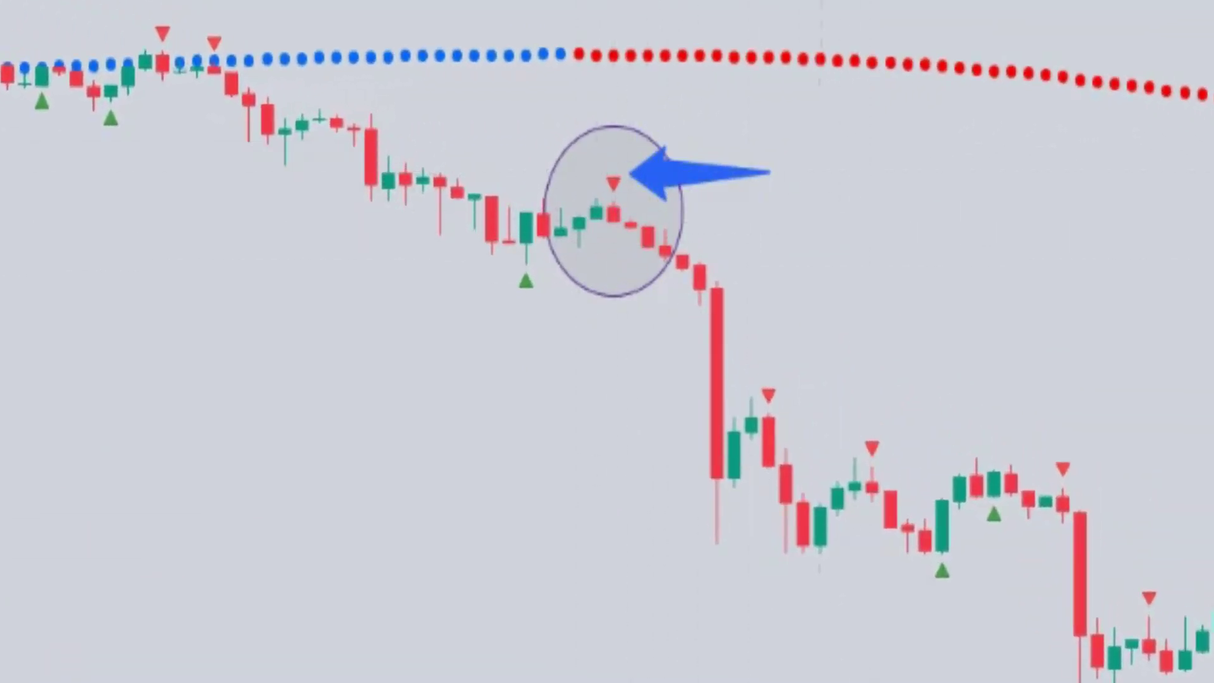
pyautogui.click(606, 396)
pyautogui.click(753, 177)
pyautogui.moveTo(631, 174); pyautogui.dragTo(644, 79)
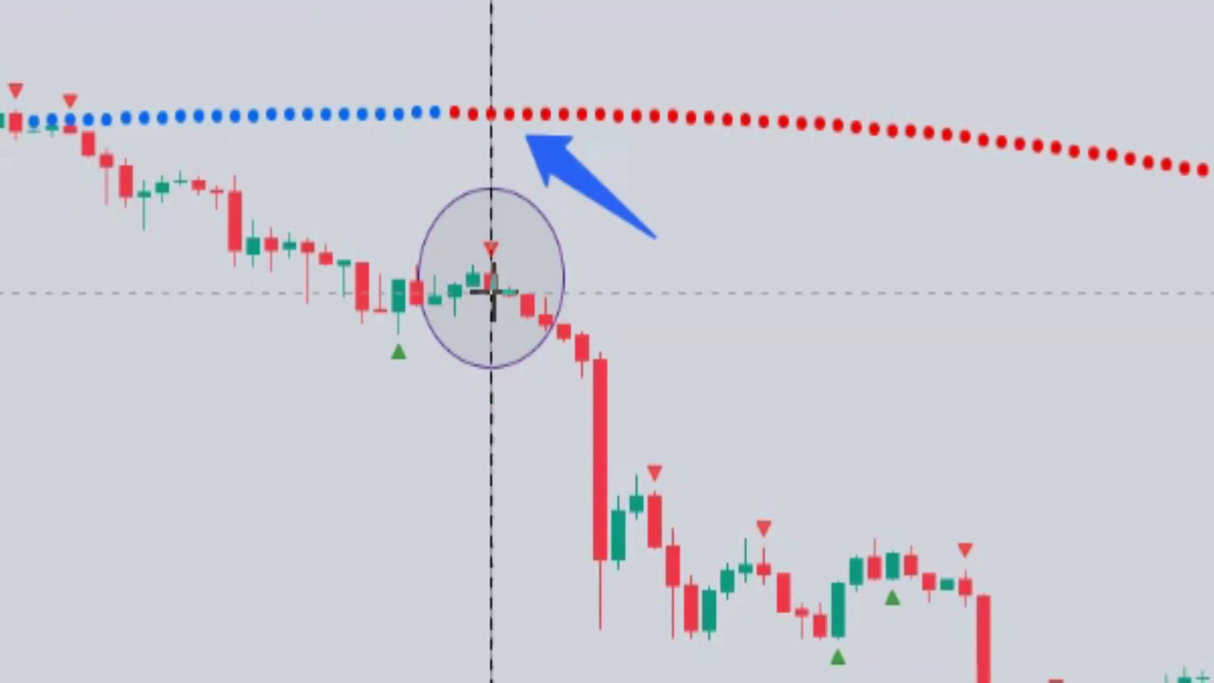
# Draw a horizontal ray from the sell candle's close and point an arrow at the RSI below its middle band
pyautogui.click(492, 292)
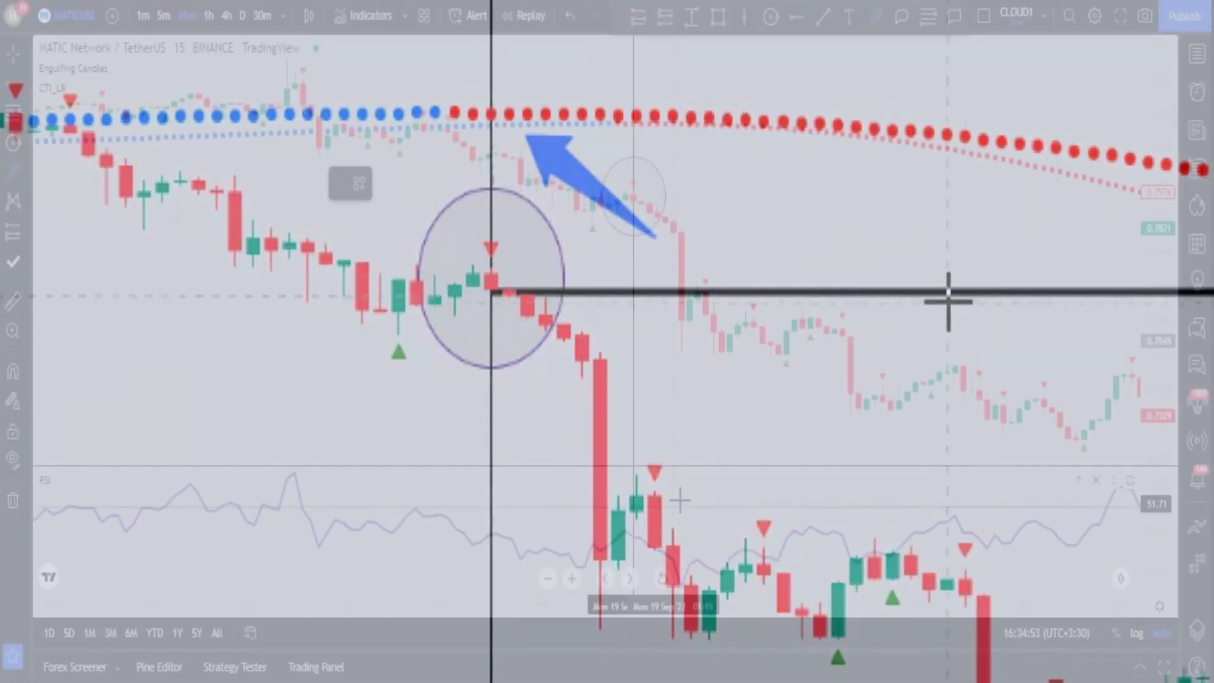
pyautogui.click(732, 436)
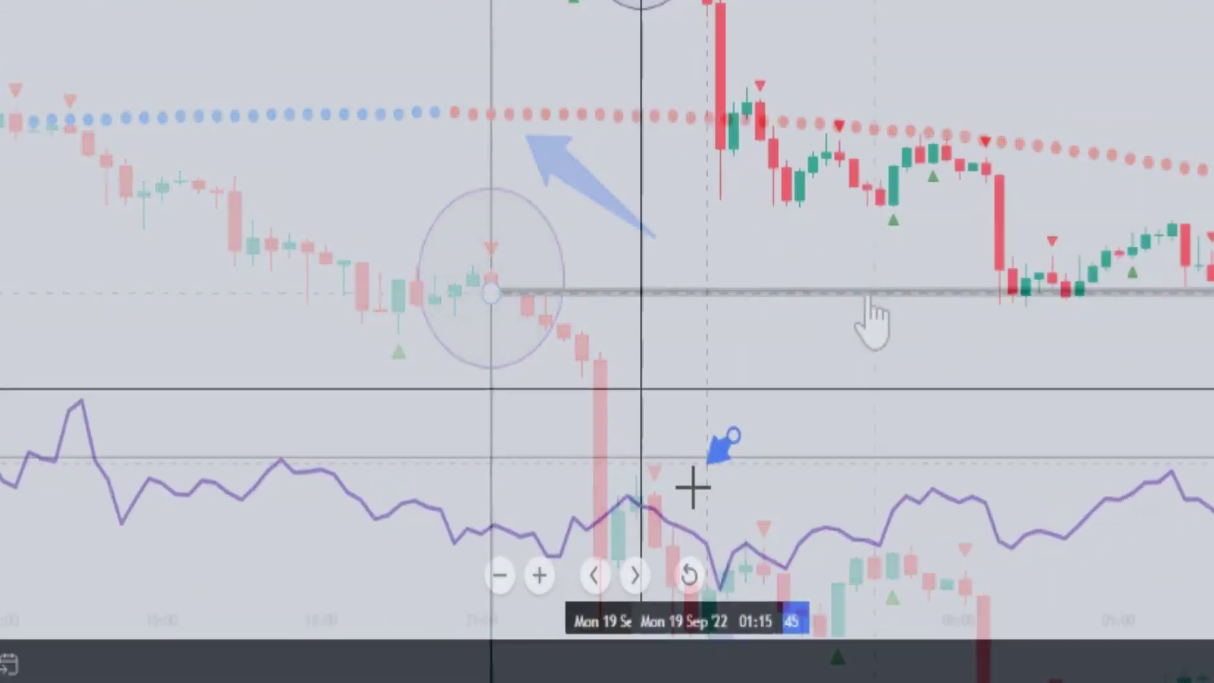
pyautogui.click(678, 428)
pyautogui.click(508, 414)
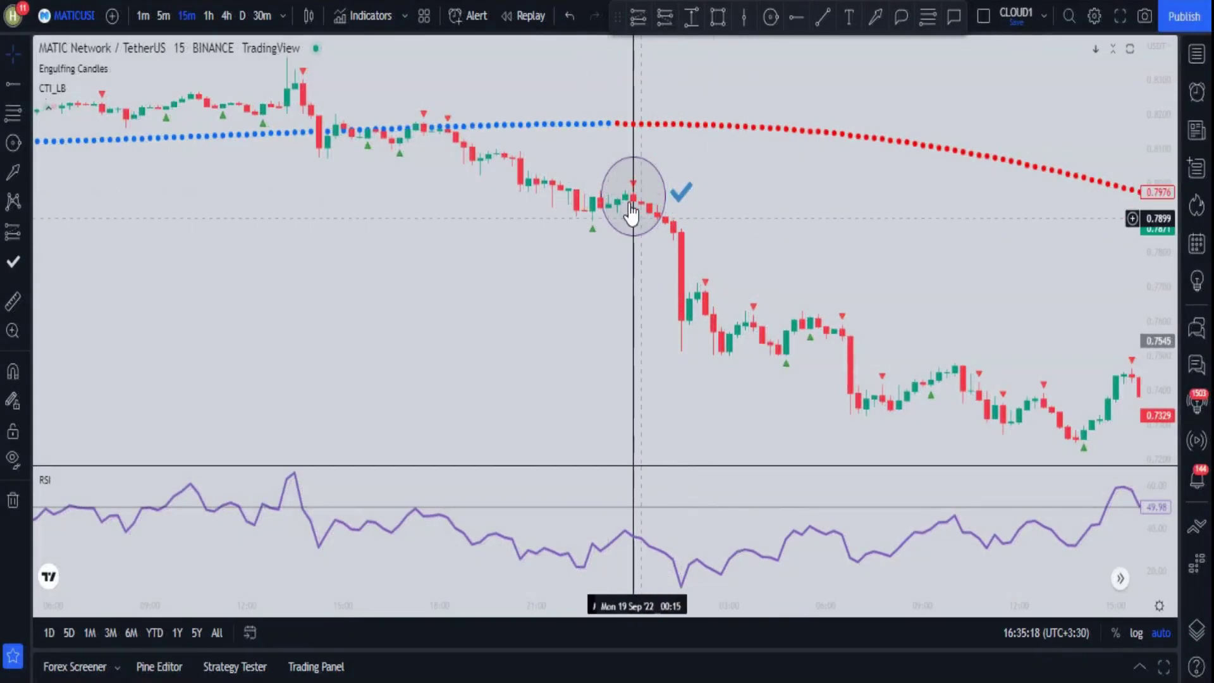
# Draw a short position from the circled sell candle's close, raising the stop, lowering the target to a ratio of about 1.51 and adjusting the box width
pyautogui.click(633, 202)
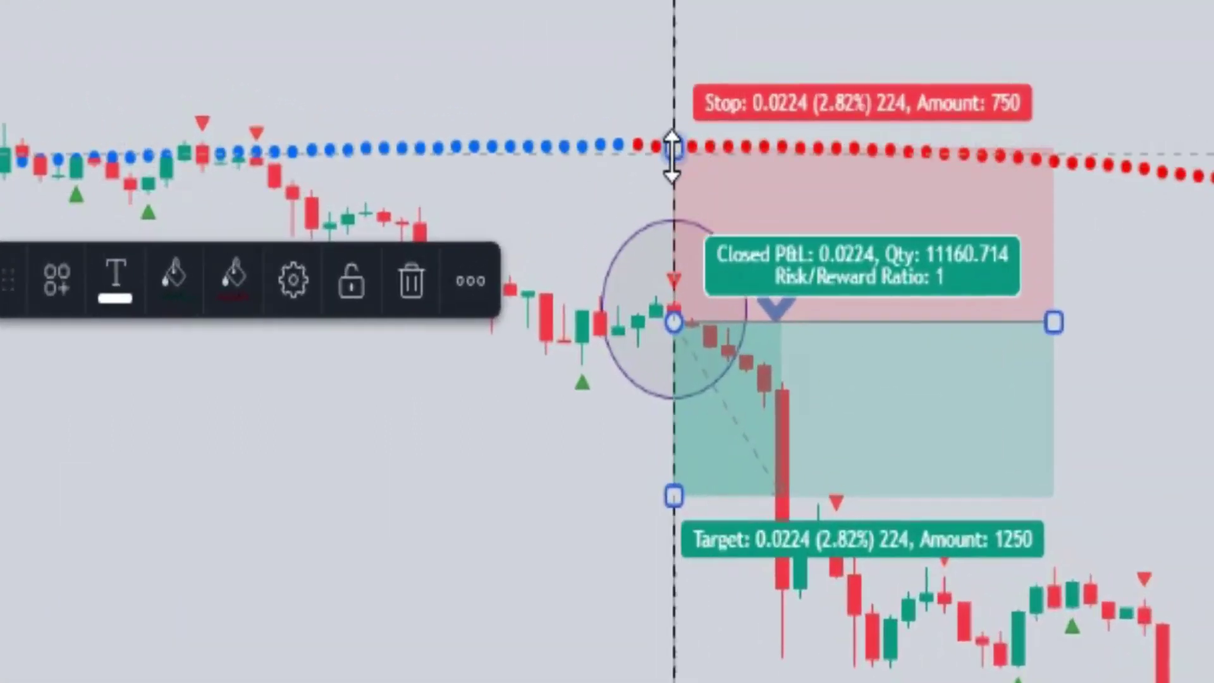
pyautogui.moveTo(672, 152); pyautogui.dragTo(672, 114)
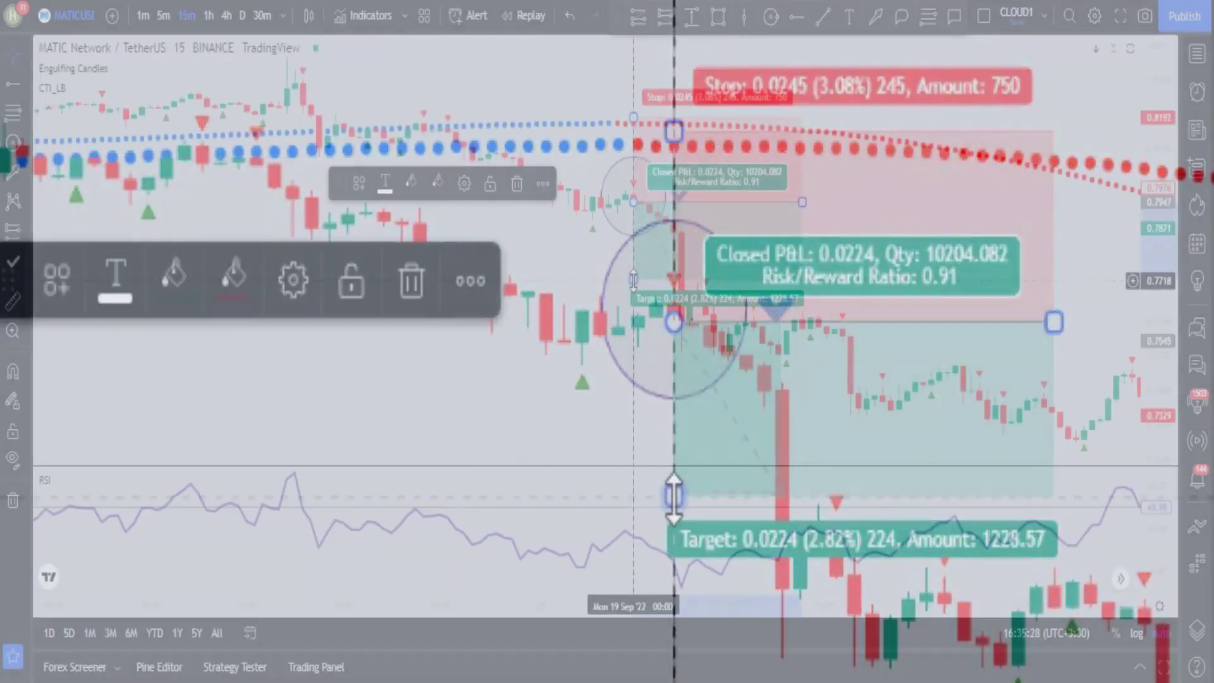
pyautogui.moveTo(673, 496); pyautogui.dragTo(681, 621)
pyautogui.moveTo(197, 452); pyautogui.dragTo(197, 437)
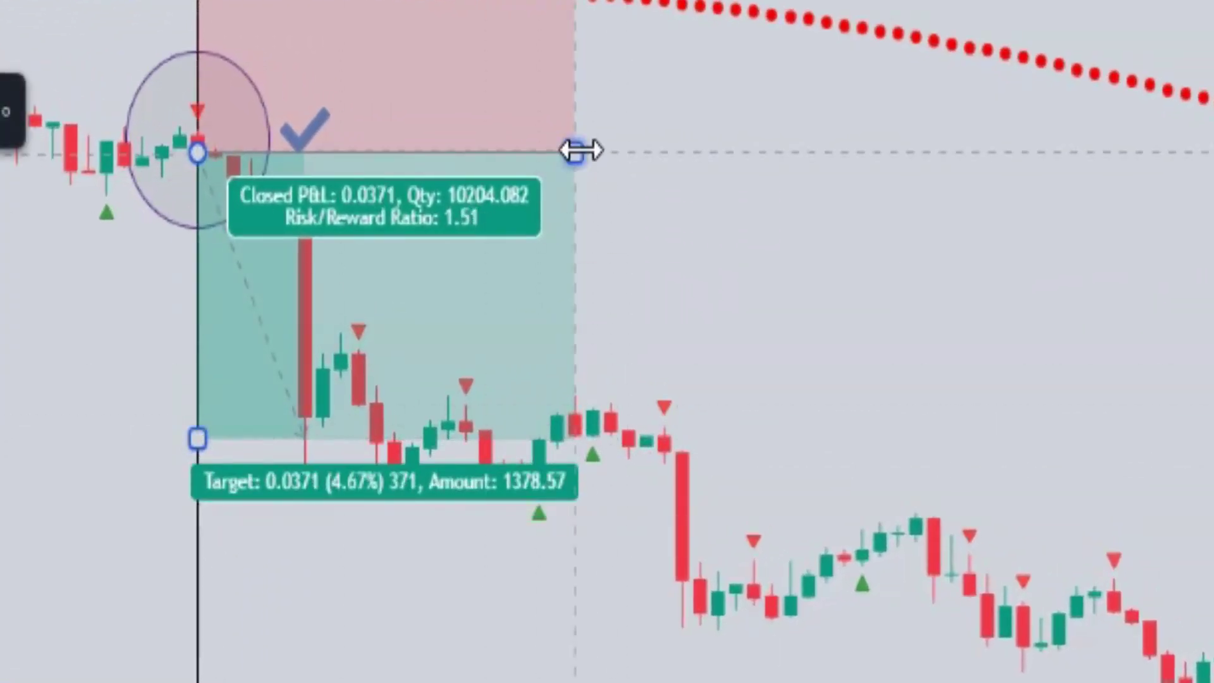
pyautogui.moveTo(581, 151); pyautogui.dragTo(379, 168)
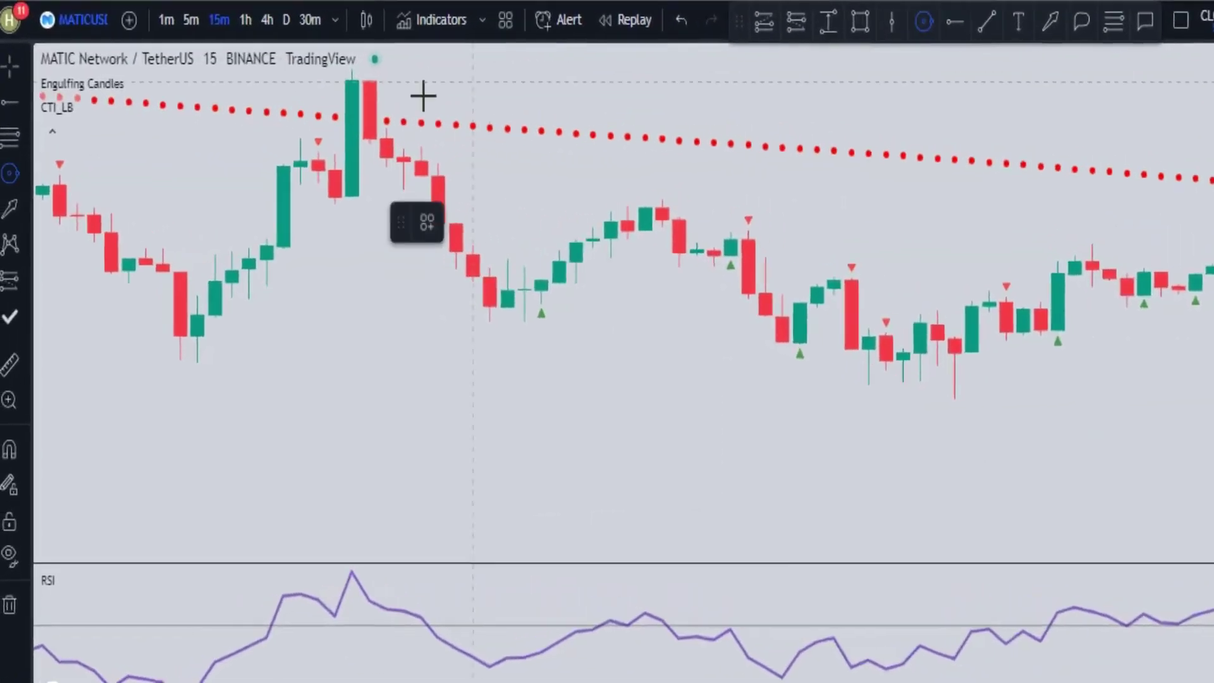
# Circle the 20 Sep '22 19:45 sell signal below the red dots and point arrows at the signal and its RSI above the middle band
pyautogui.click(399, 167)
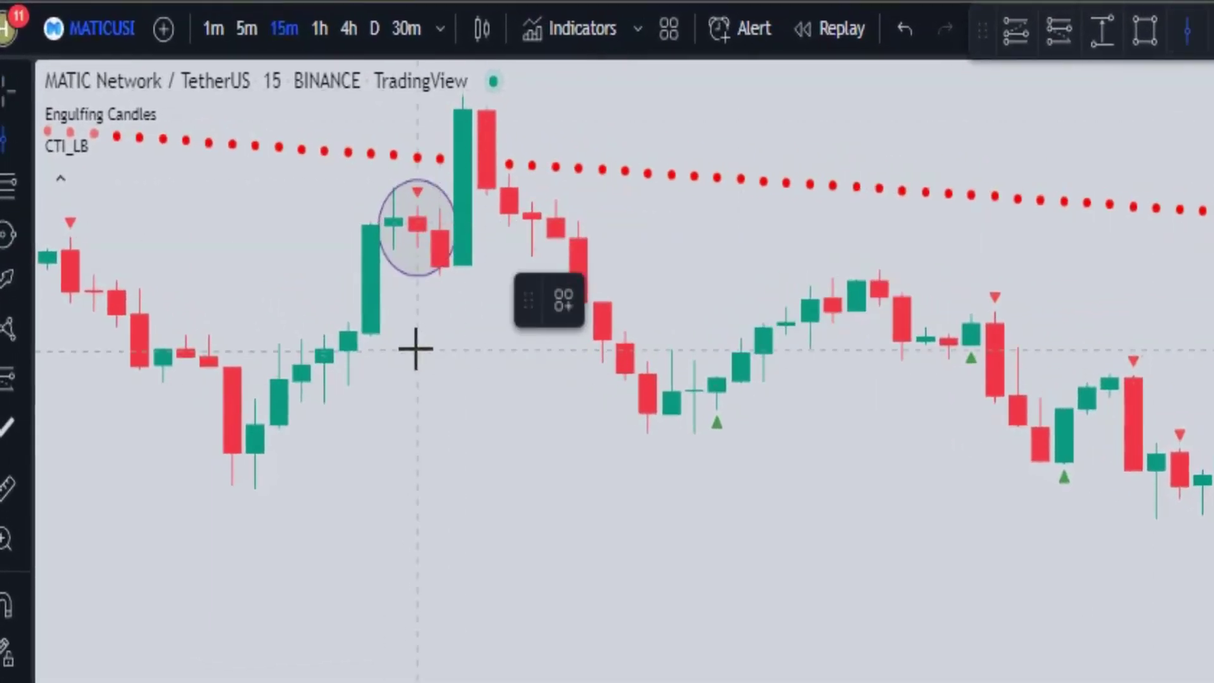
pyautogui.click(415, 349)
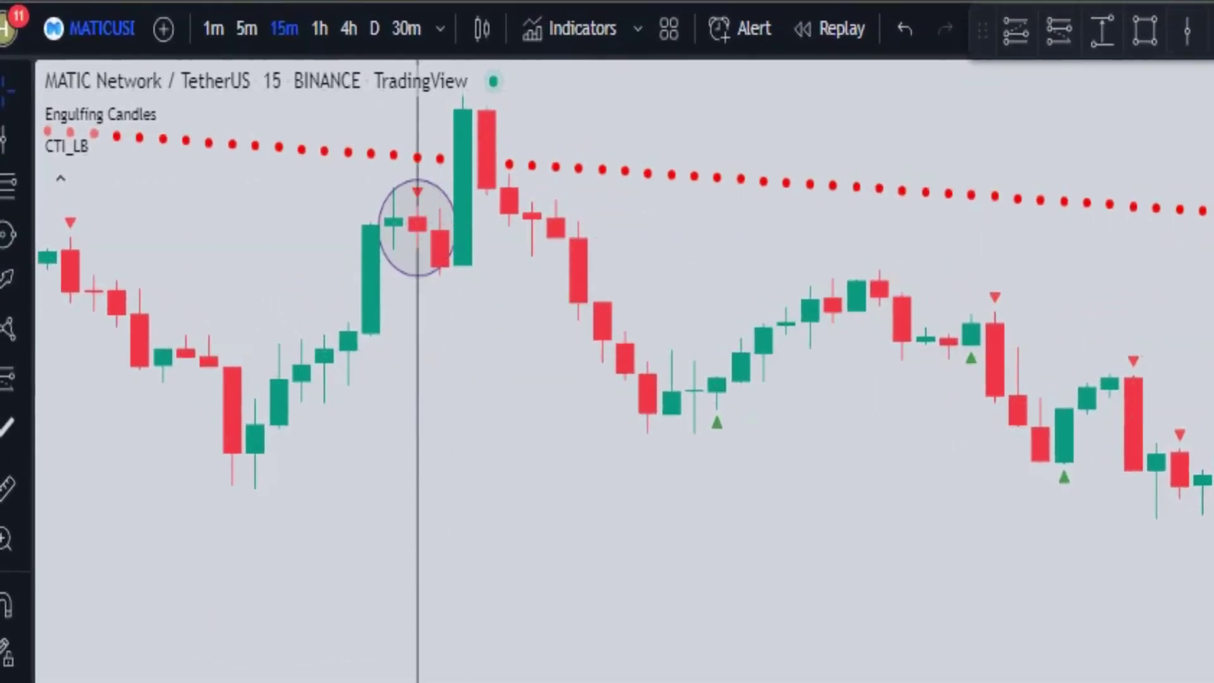
pyautogui.moveTo(324, 215); pyautogui.dragTo(393, 177)
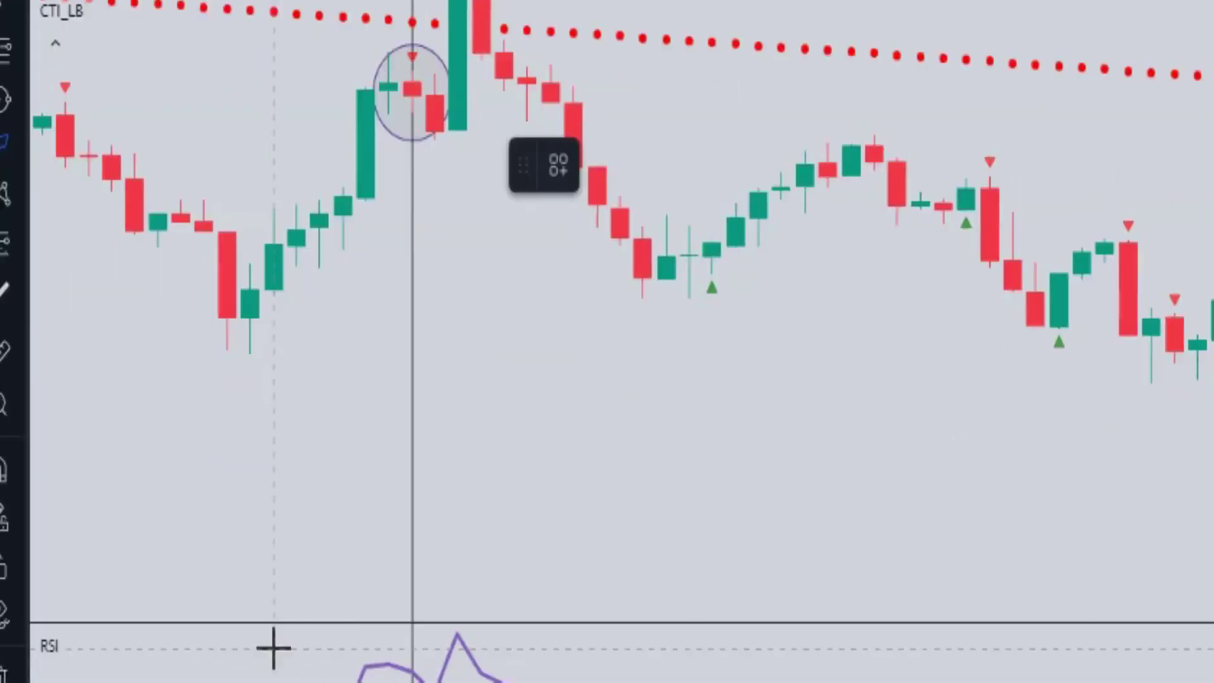
pyautogui.moveTo(241, 422)
pyautogui.mouseDown()
pyautogui.moveTo(404, 460)
pyautogui.moveTo(380, 434)
pyautogui.mouseUp()
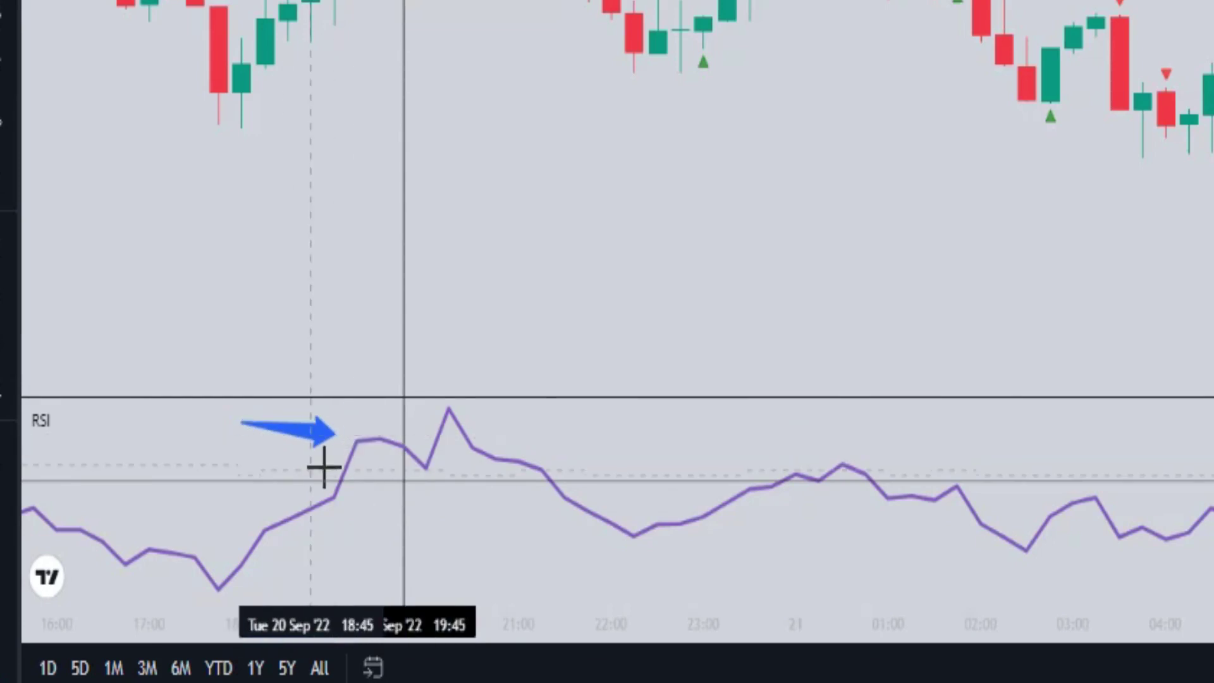
pyautogui.click(11, 62)
pyautogui.click(317, 142)
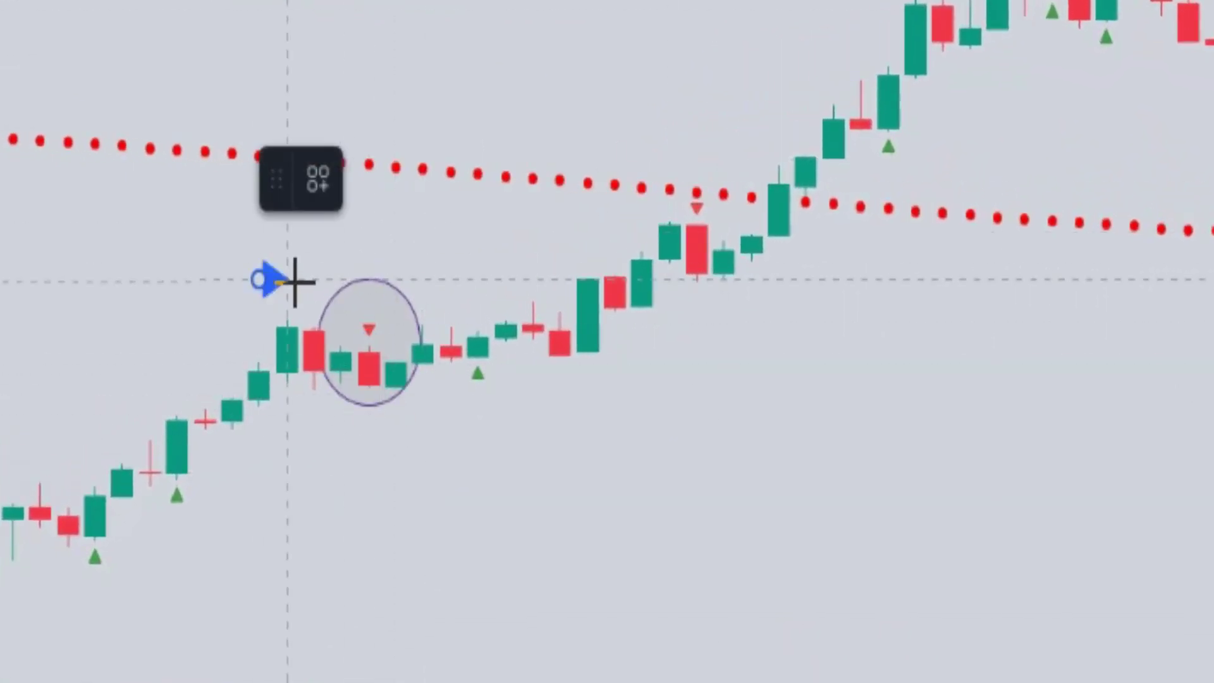
# Point arrows at the circled 22 Sep '22 sell signal, the red dots and the RSI, with a vertical line through the signal candle
pyautogui.moveTo(295, 282); pyautogui.dragTo(341, 316)
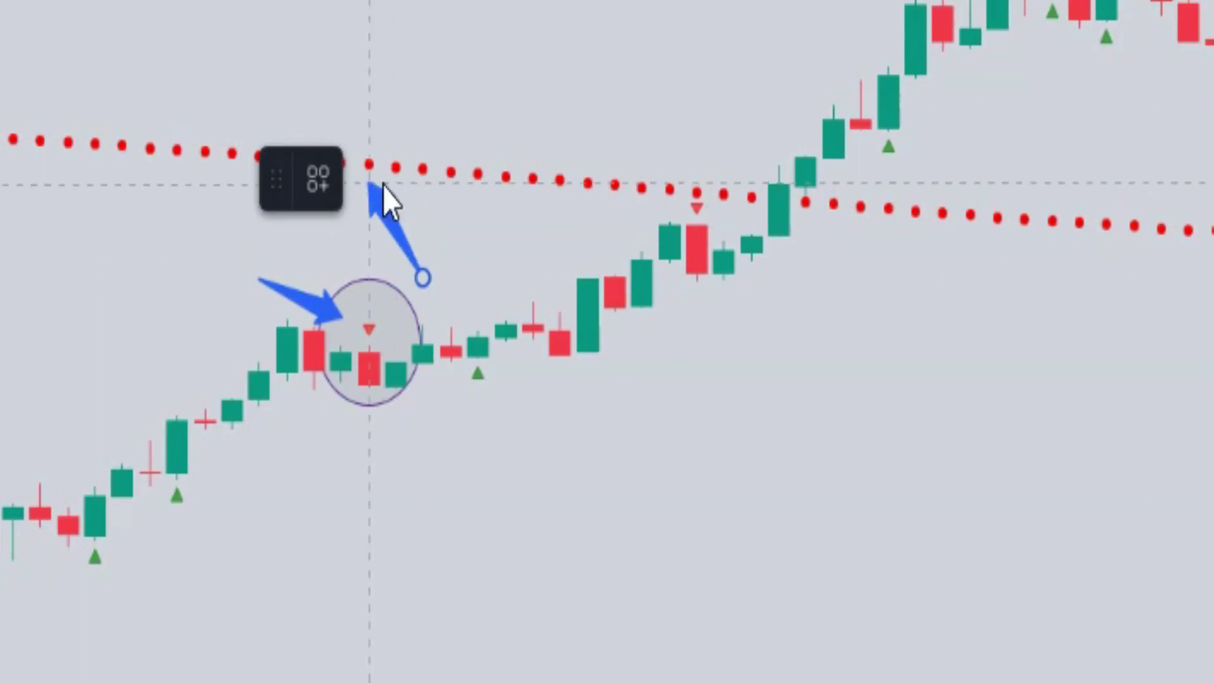
pyautogui.click(462, 261)
pyautogui.click(369, 514)
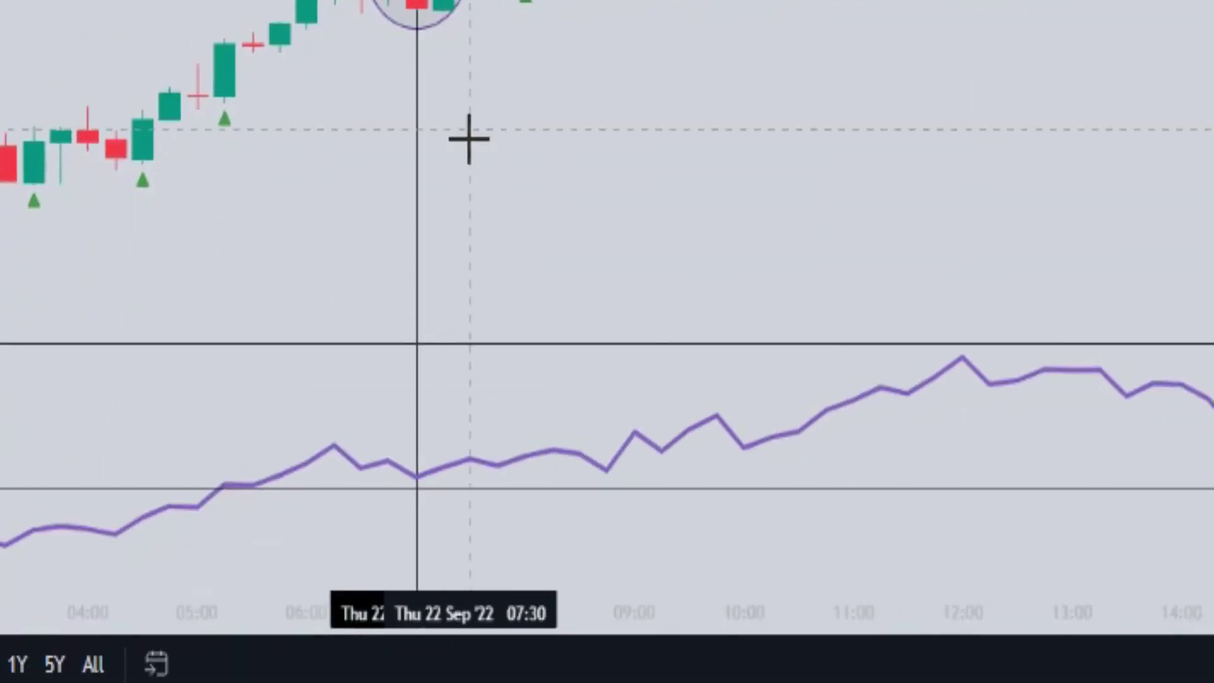
pyautogui.moveTo(333, 374); pyautogui.dragTo(415, 447)
pyautogui.click(353, 514)
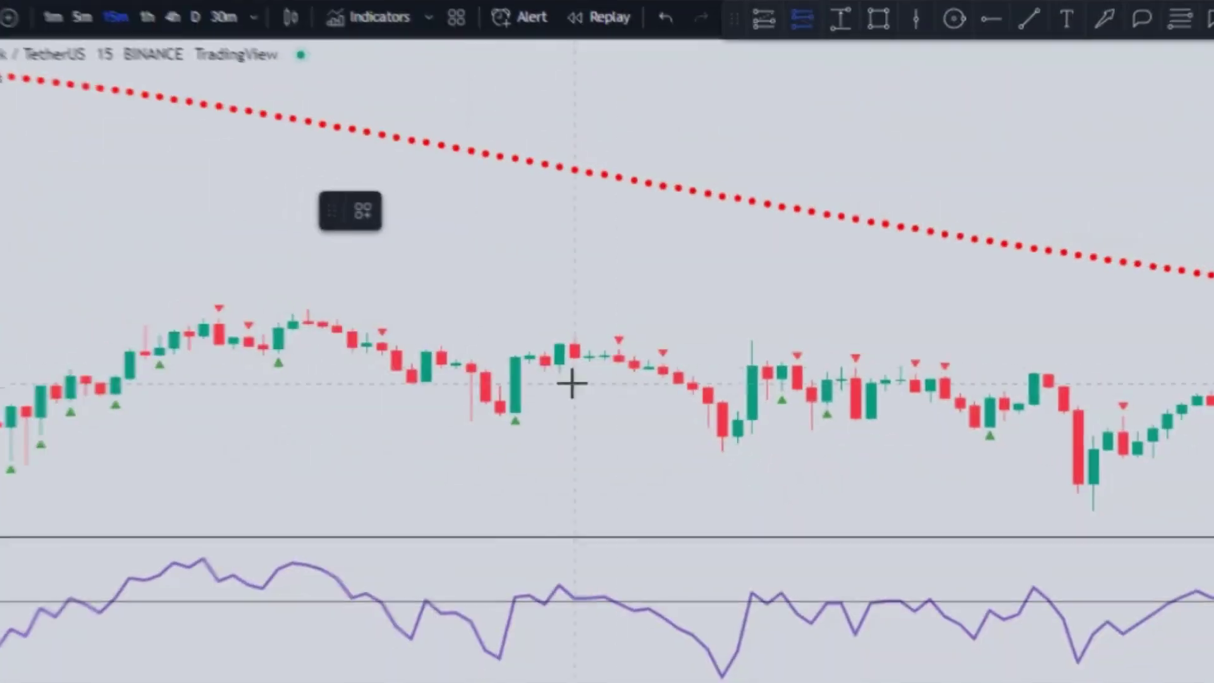
# Draw a short position at the sell signal in the sideways range, widen it to the large red candle, and place another at the following signal
pyautogui.click(671, 372)
pyautogui.moveTo(908, 373); pyautogui.dragTo(1105, 379)
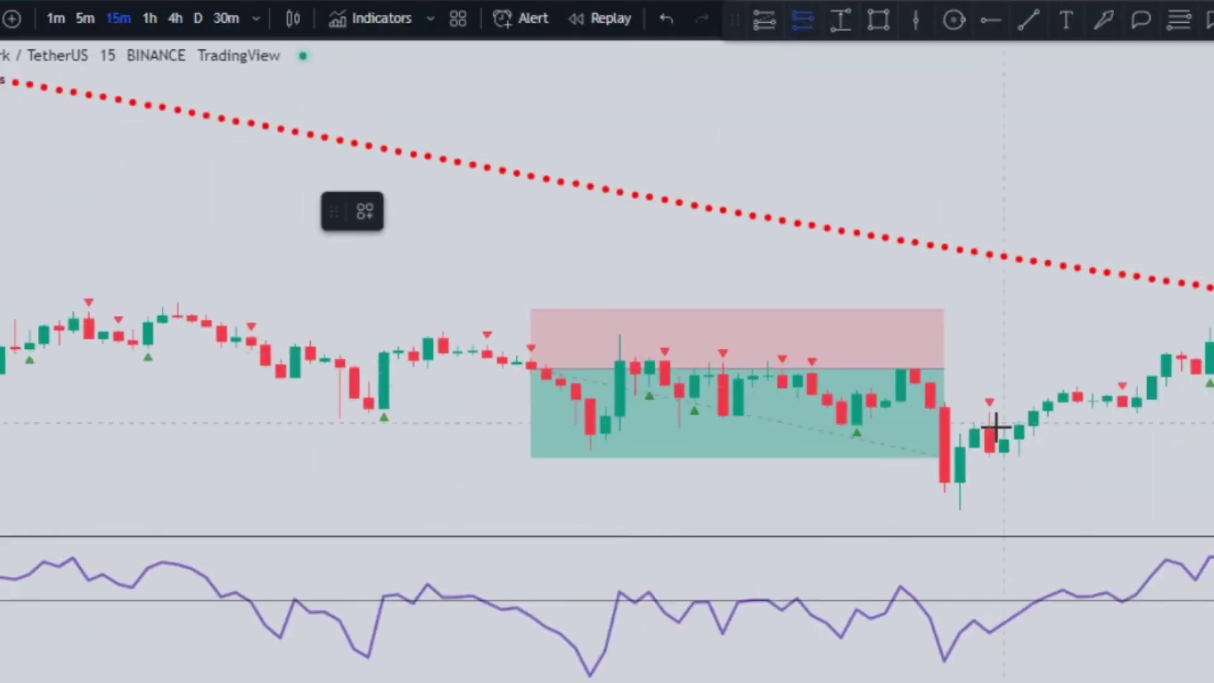
pyautogui.click(990, 427)
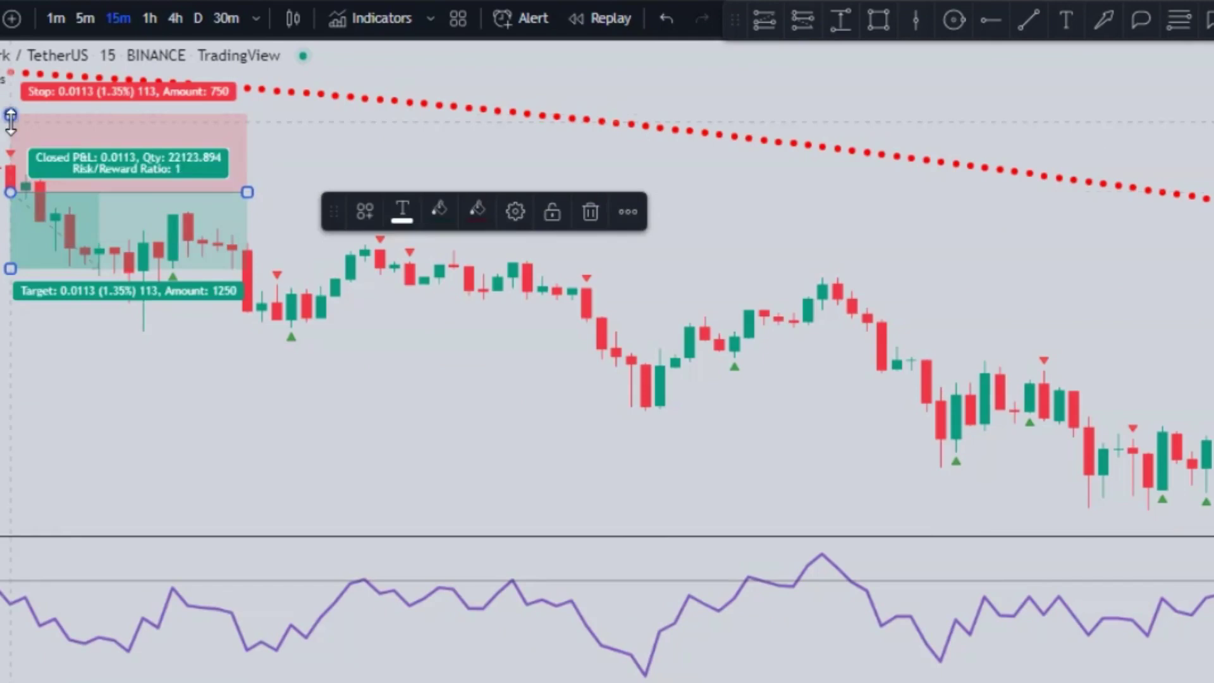
# Draw further short positions at sell signals below the red dots, lowering a target, deleting one drawing and widening the last box
pyautogui.click(798, 22)
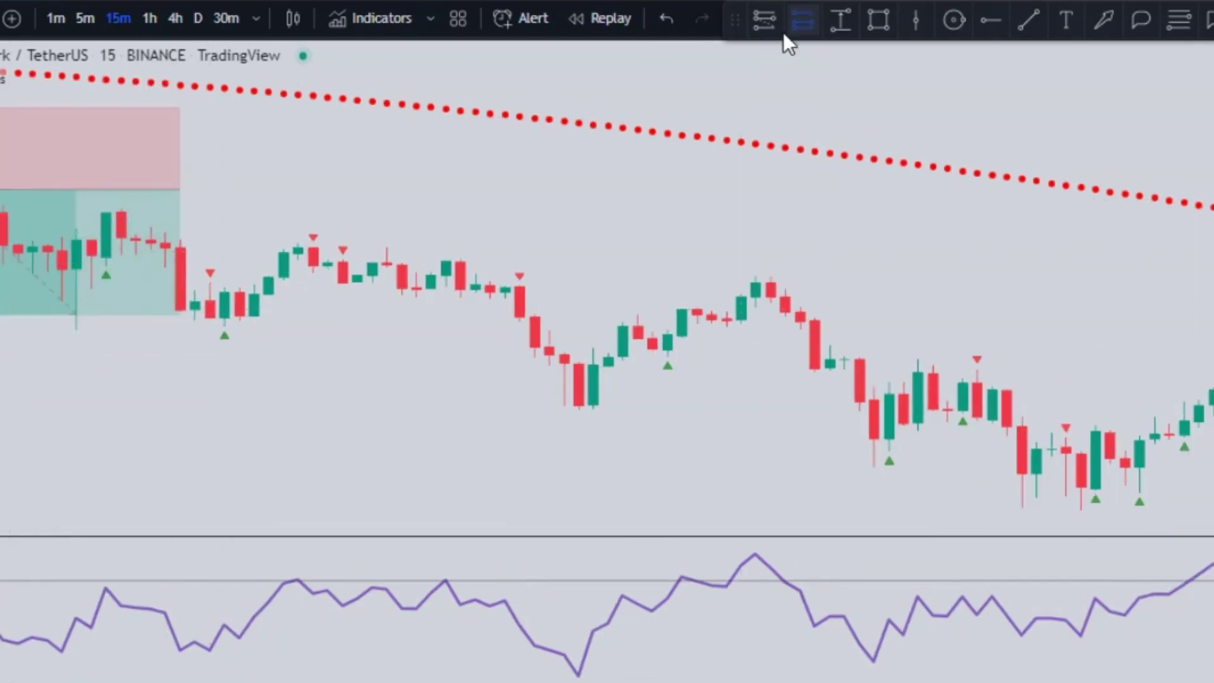
pyautogui.click(210, 322)
pyautogui.moveTo(210, 393); pyautogui.dragTo(209, 477)
pyautogui.press('Delete')
pyautogui.click(211, 306)
pyautogui.moveTo(442, 312); pyautogui.dragTo(911, 344)
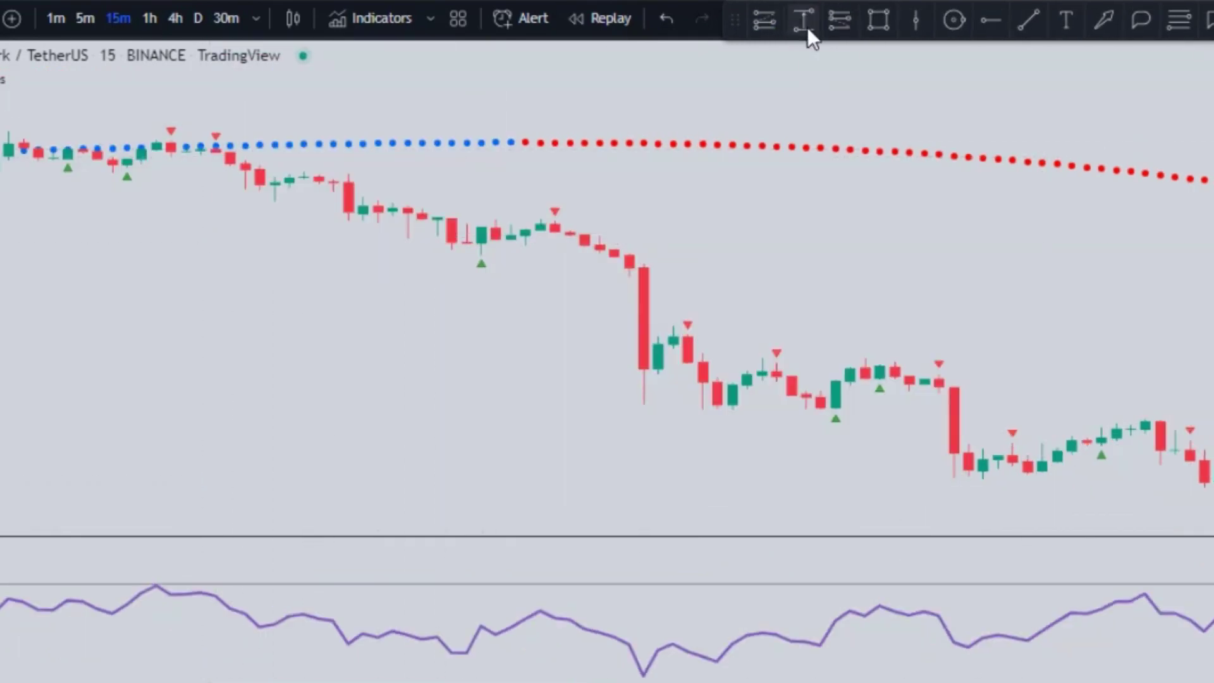
# Draw a short position at the last sell signal before the dots turn red, lower its target and extend it to the large red candle
pyautogui.click(215, 158)
pyautogui.moveTo(233, 259); pyautogui.dragTo(232, 277)
pyautogui.moveTo(451, 204); pyautogui.dragTo(630, 204)
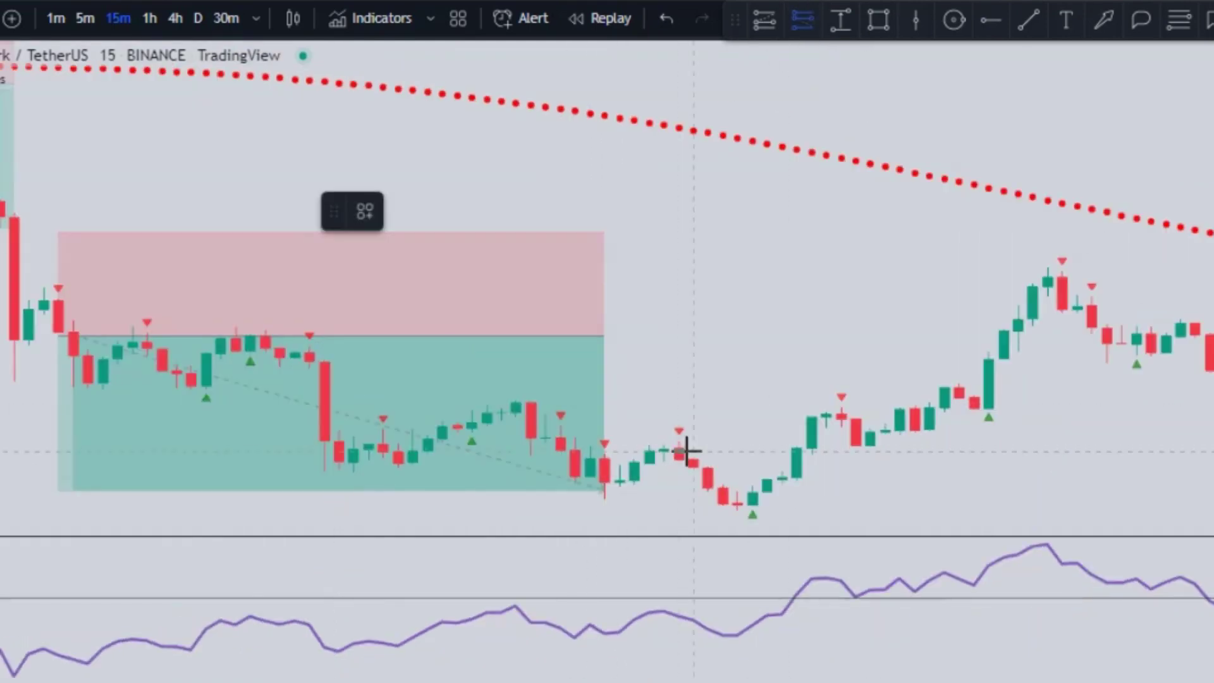
# Draw a short position at the sell signal on the large red candle below the red dots, setting the target to about 0.0311 (4.15%)
pyautogui.click(688, 451)
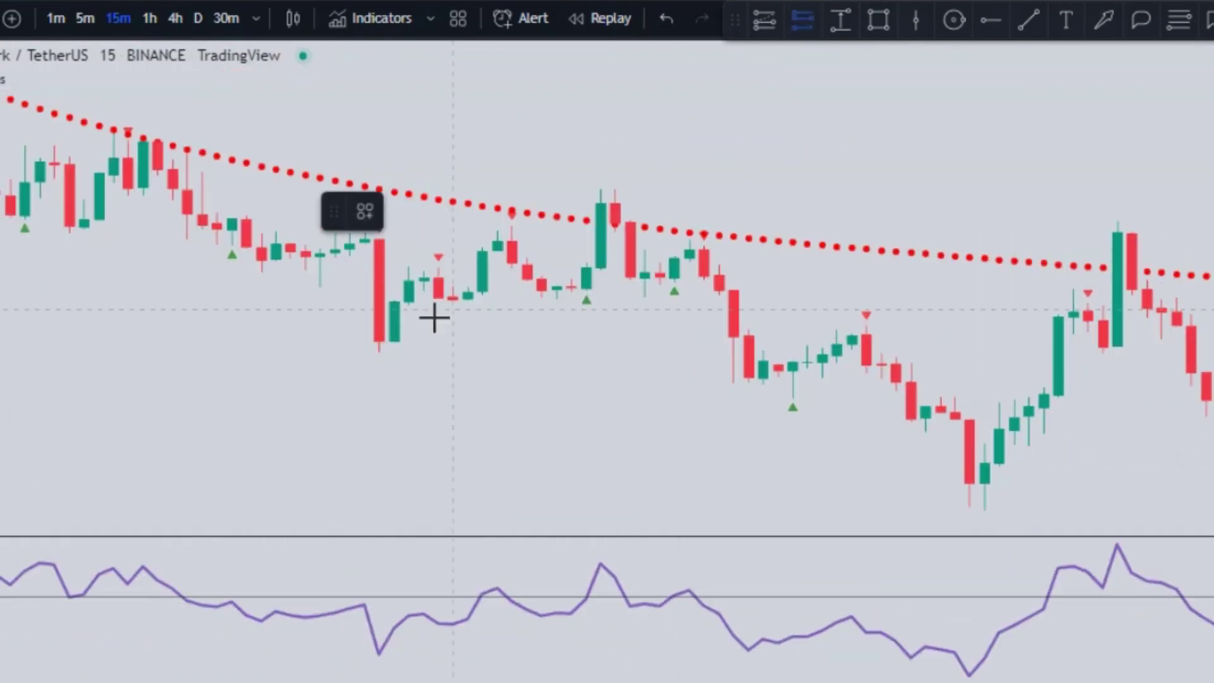
pyautogui.moveTo(379, 519)
pyautogui.mouseDown()
pyautogui.moveTo(374, 460)
pyautogui.moveTo(373, 501)
pyautogui.mouseUp()
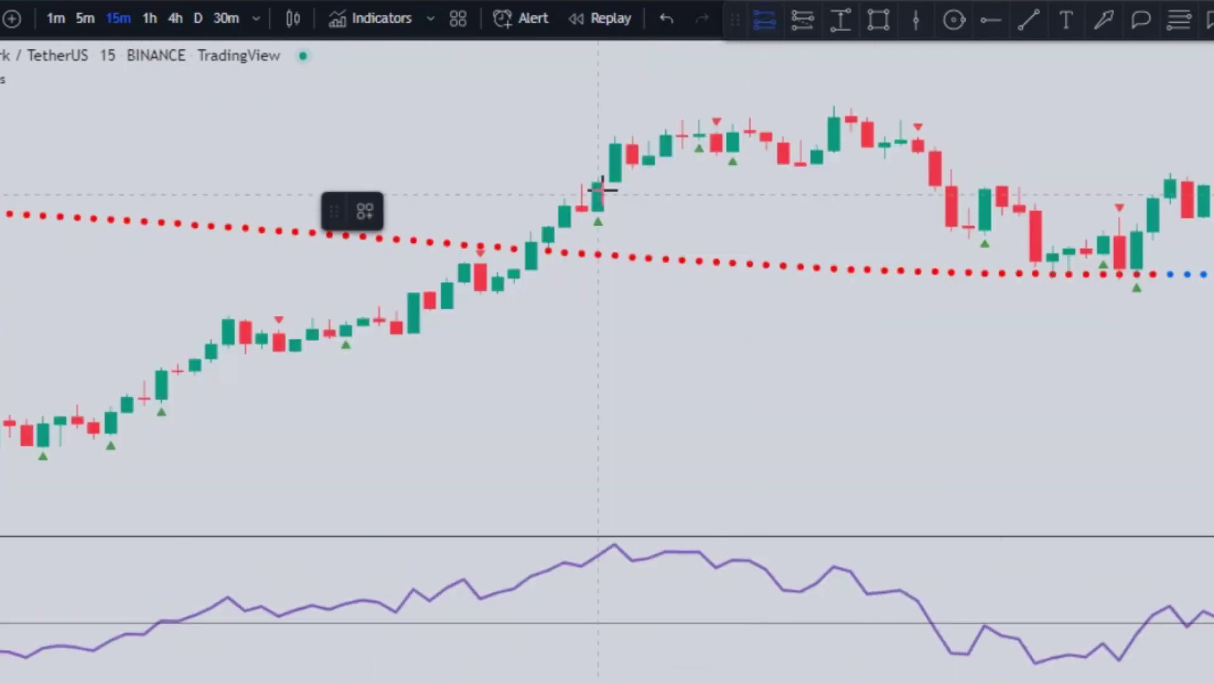
pyautogui.click(594, 196)
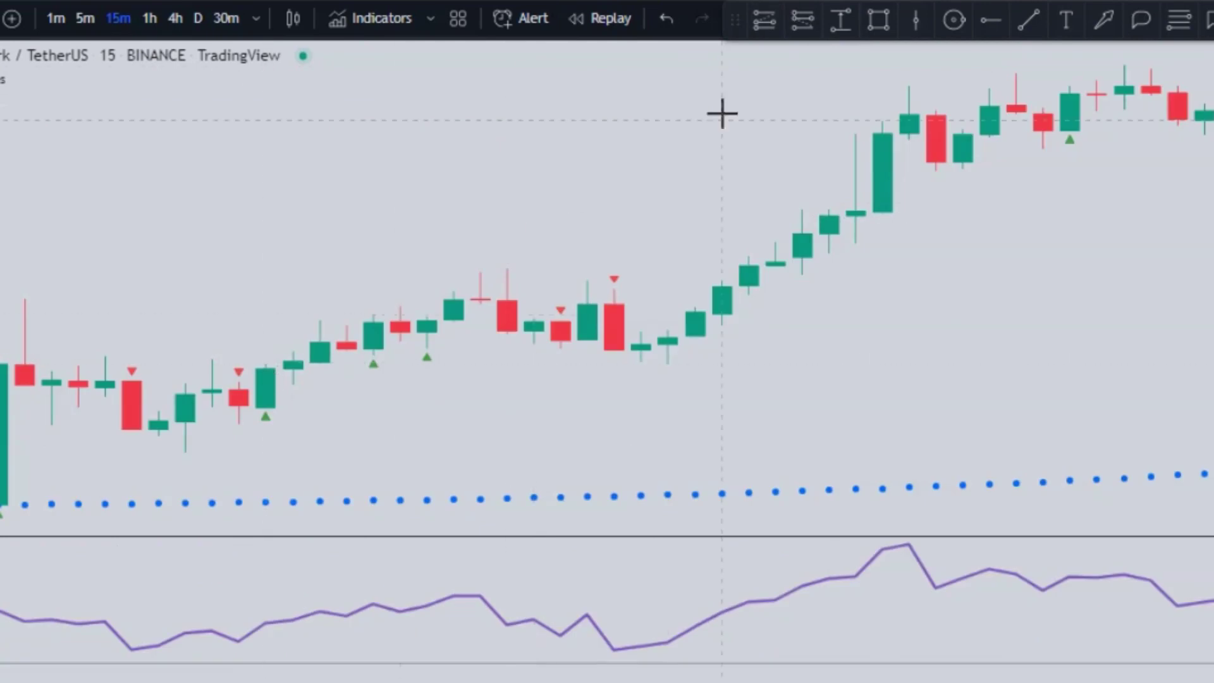
# Draw a long position at the buy signal above the blue dots, set its target to about 0.0204 (2.71%) and extend it to the tall green candle
pyautogui.click(263, 379)
pyautogui.moveTo(263, 277); pyautogui.dragTo(279, 127)
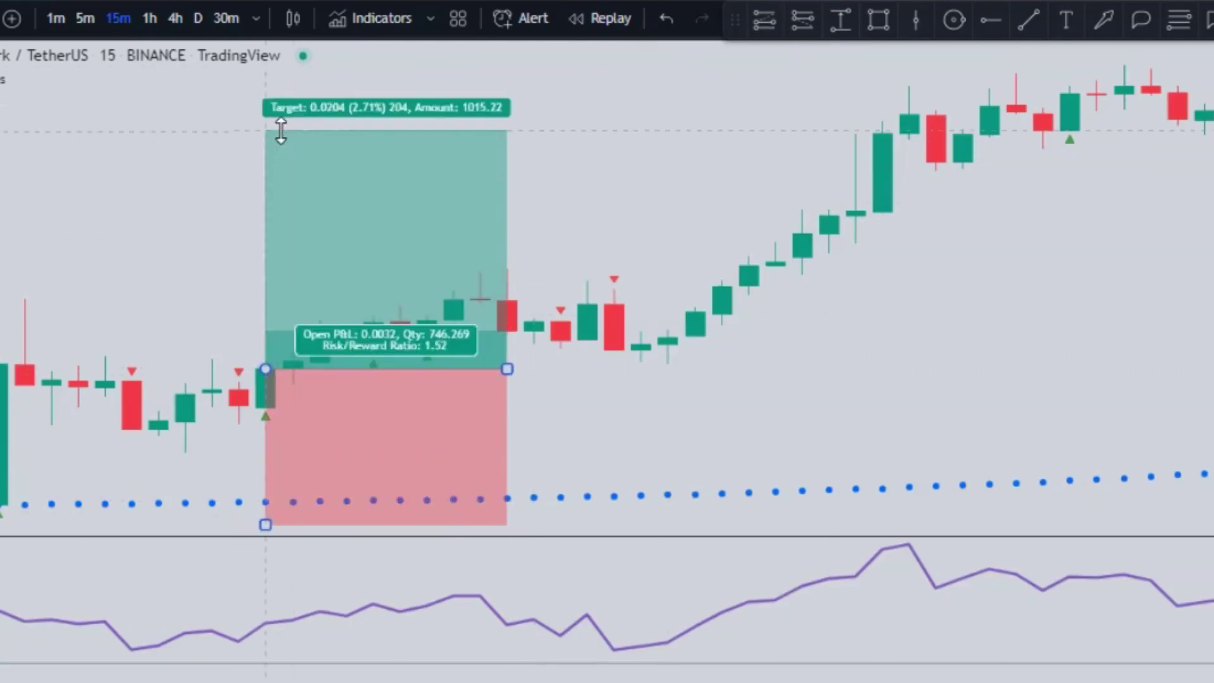
pyautogui.moveTo(506, 366); pyautogui.dragTo(866, 361)
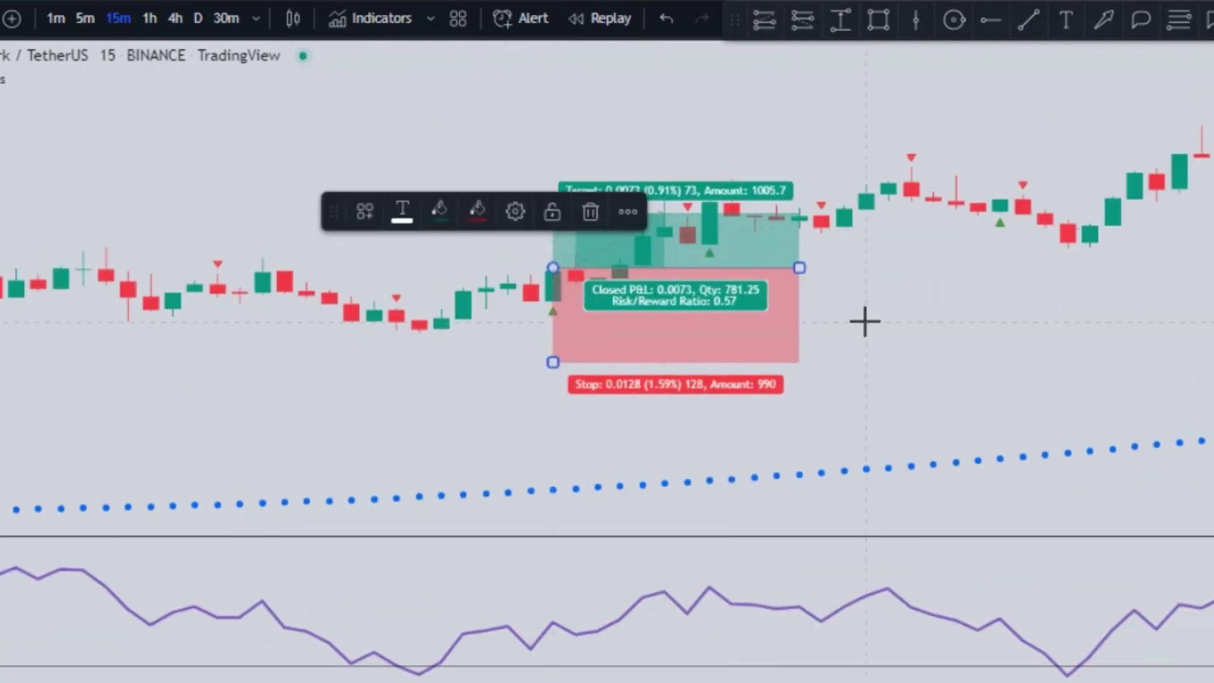
# Draw two more long positions at buy signals above the blue dots, the first with a target of about 0.0204 (2.54%), and widen both
pyautogui.moveTo(553, 204); pyautogui.dragTo(554, 113)
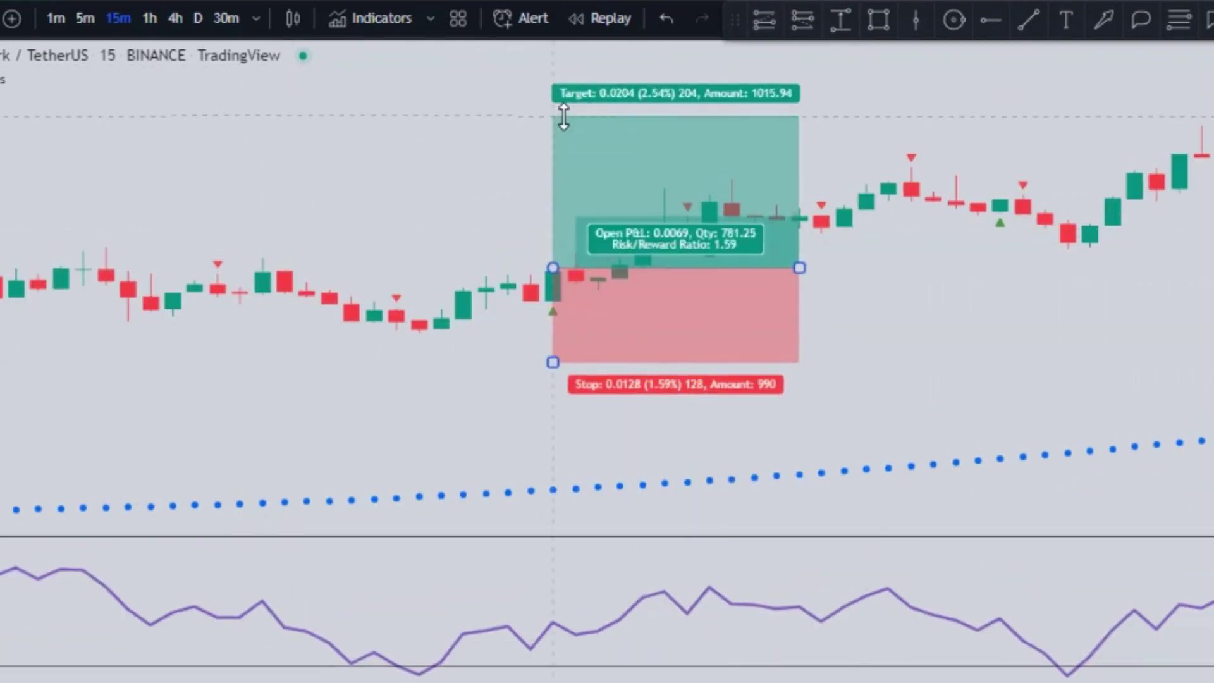
pyautogui.moveTo(797, 266); pyautogui.dragTo(1210, 266)
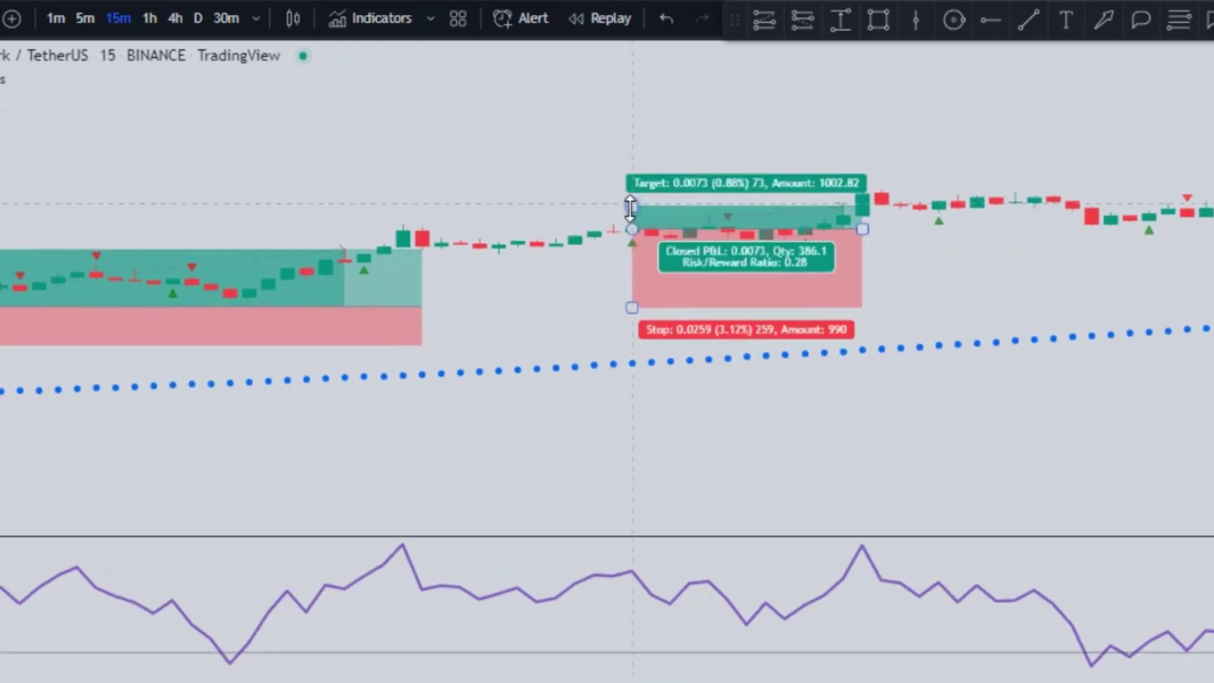
pyautogui.moveTo(631, 195); pyautogui.dragTo(642, 108)
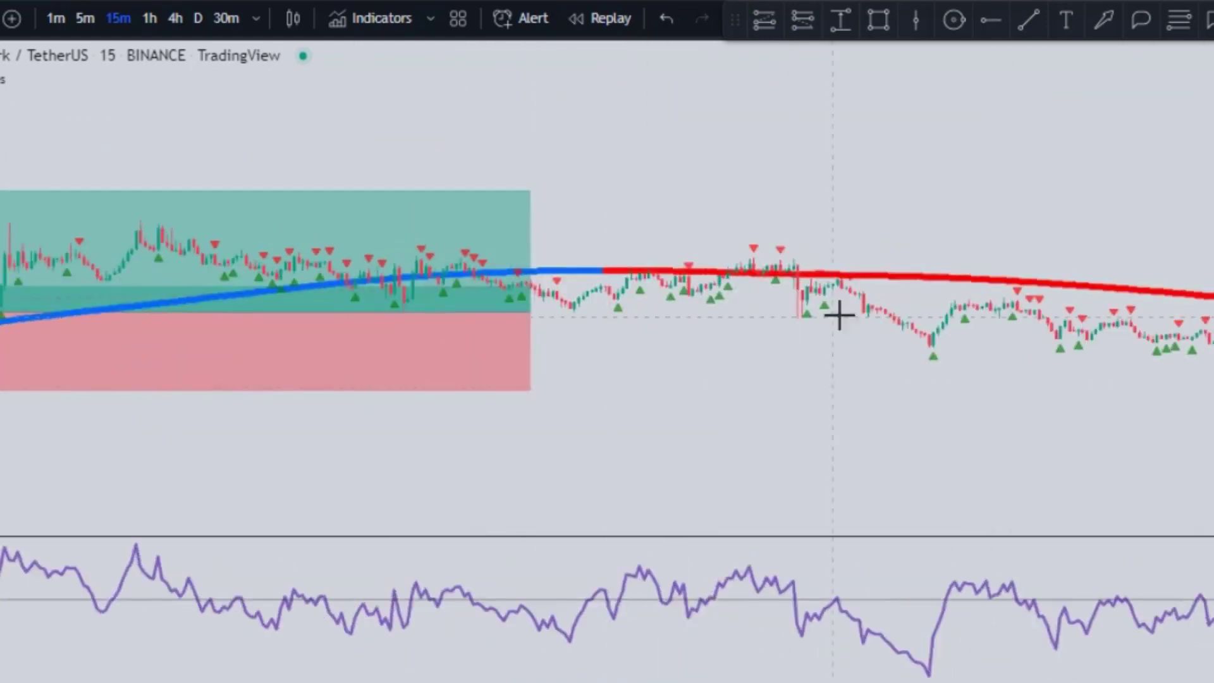
pyautogui.moveTo(528, 305); pyautogui.dragTo(1196, 320)
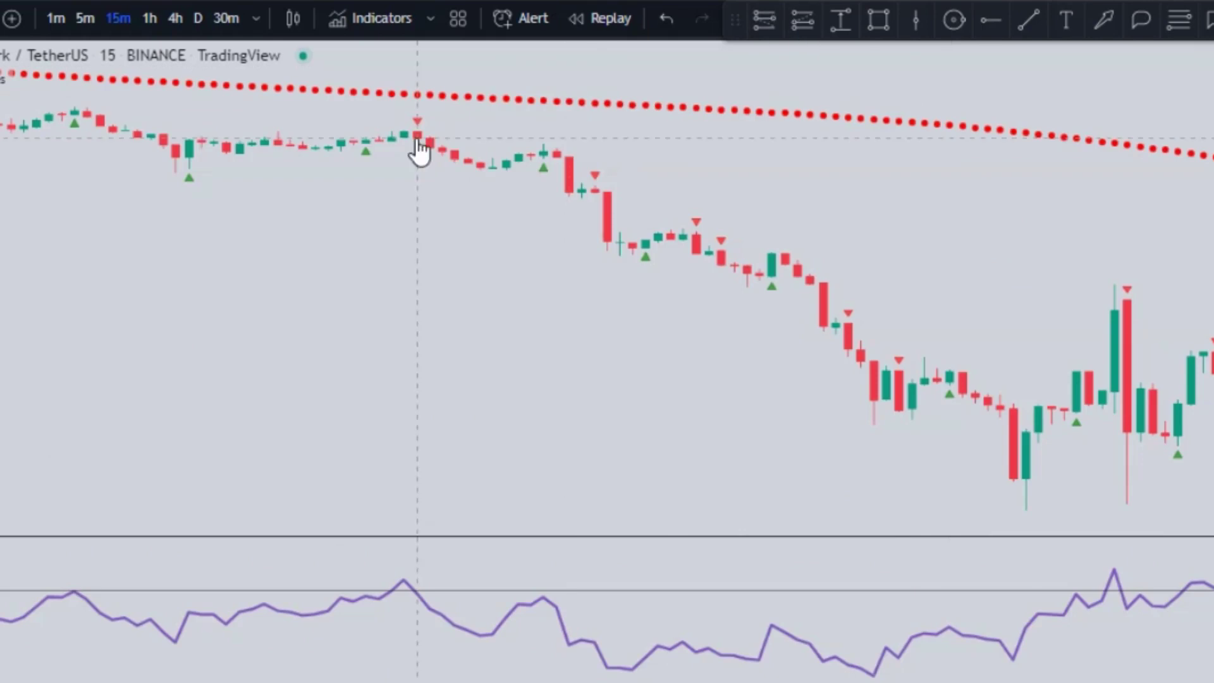
# Draw a short position at the sell signal below the red dots with a target of about 0.0256 (3.25%), and add another, narrower position
pyautogui.click(418, 142)
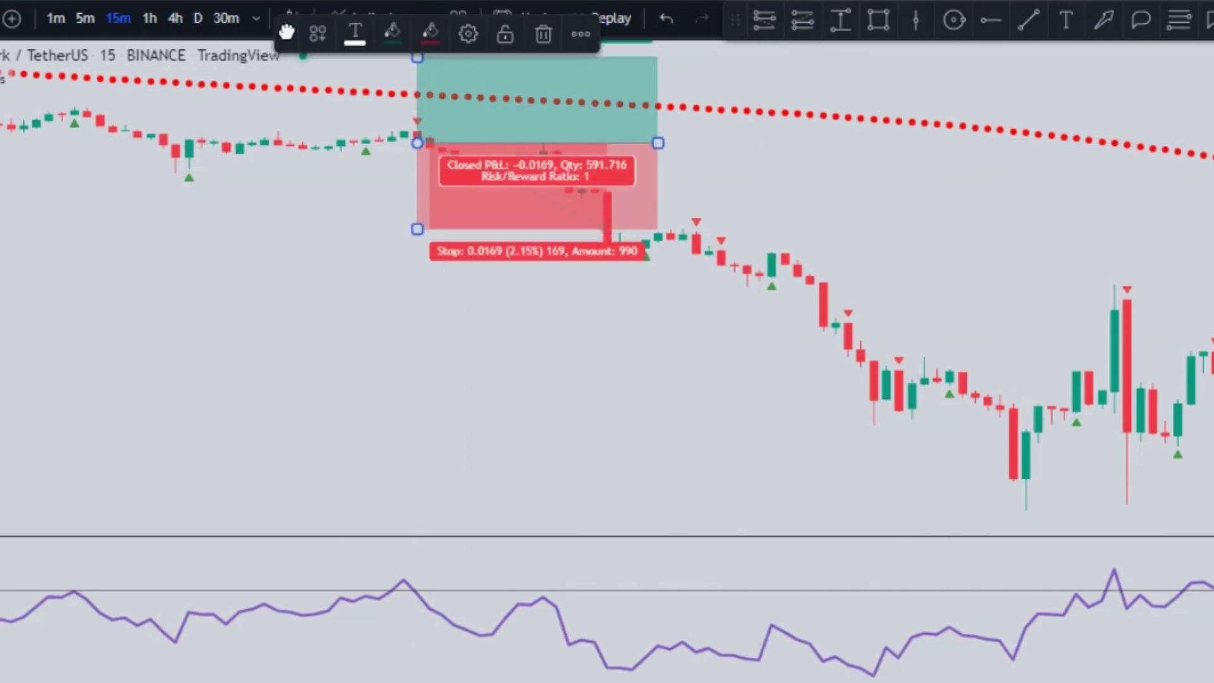
pyautogui.click(764, 19)
pyautogui.click(417, 141)
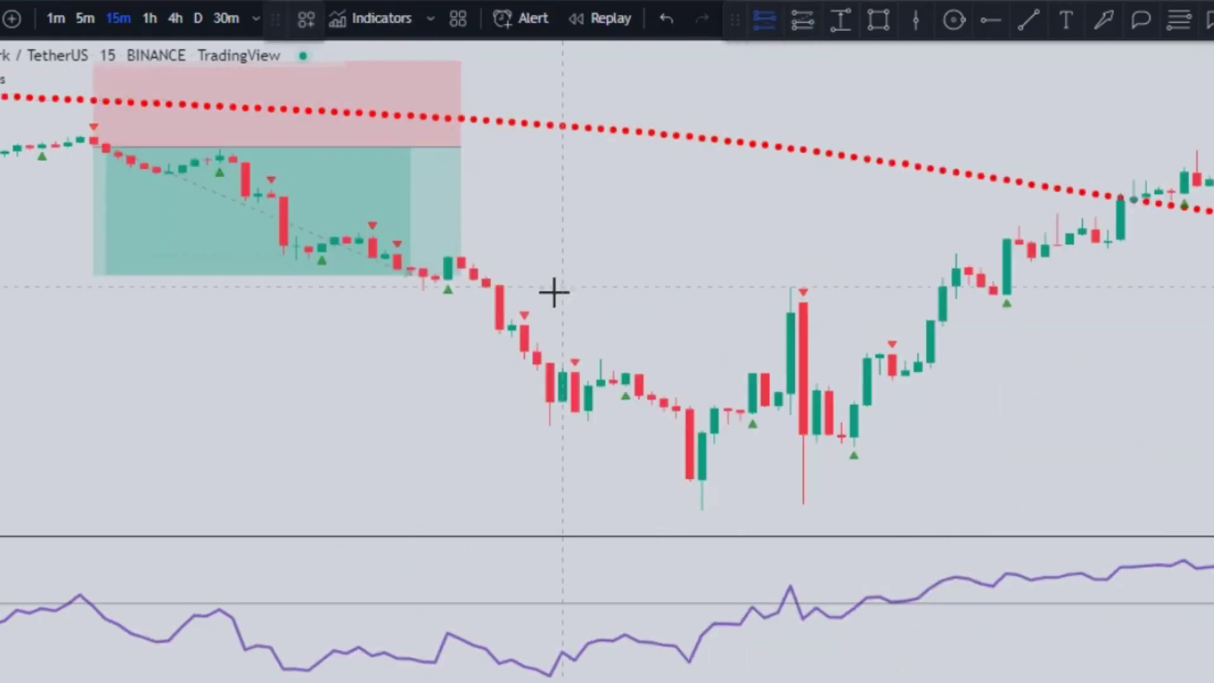
pyautogui.click(523, 349)
pyautogui.moveTo(764, 350); pyautogui.dragTo(702, 354)
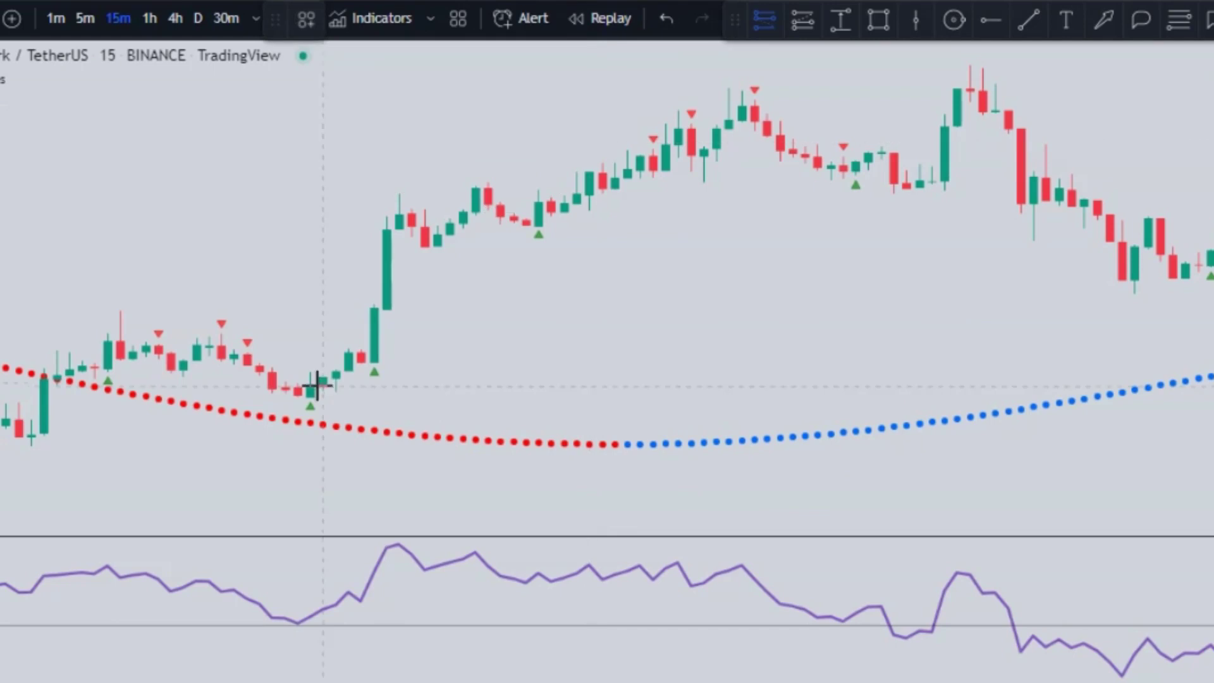
# Draw long positions at two successive buy signals, setting the first target to about 0.0248 (3.20%) and raising the second target
pyautogui.click(314, 387)
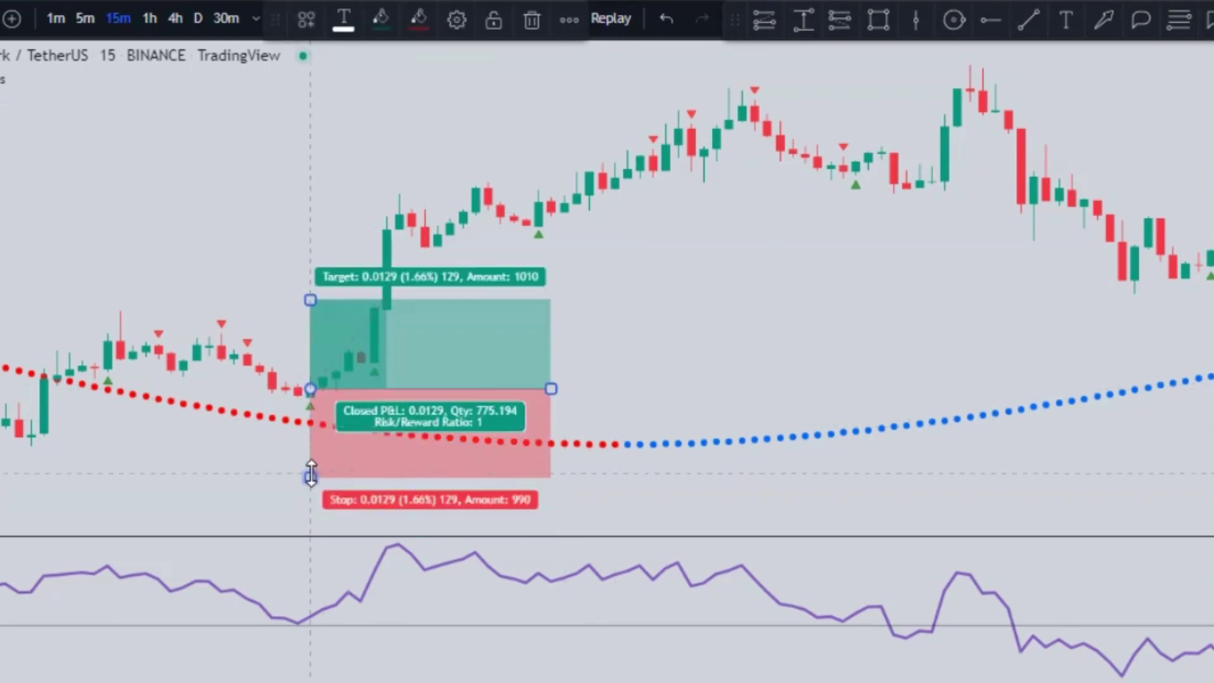
pyautogui.moveTo(324, 297); pyautogui.dragTo(324, 218)
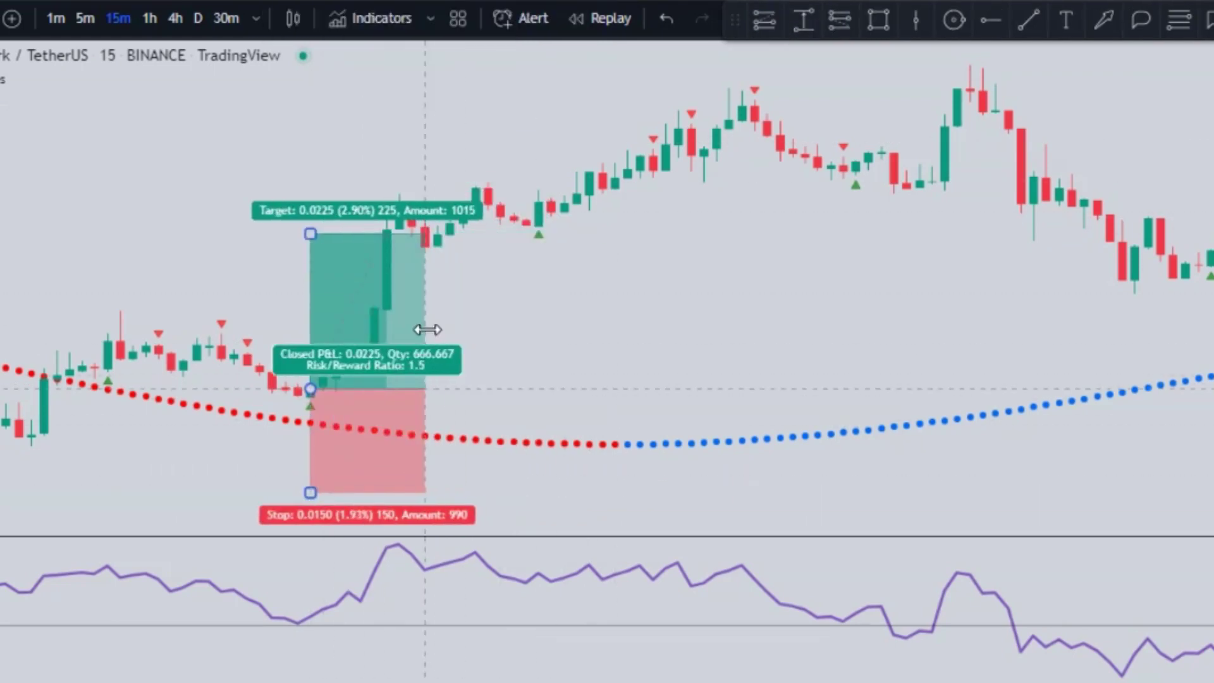
pyautogui.click(415, 222)
pyautogui.moveTo(412, 130); pyautogui.dragTo(428, 54)
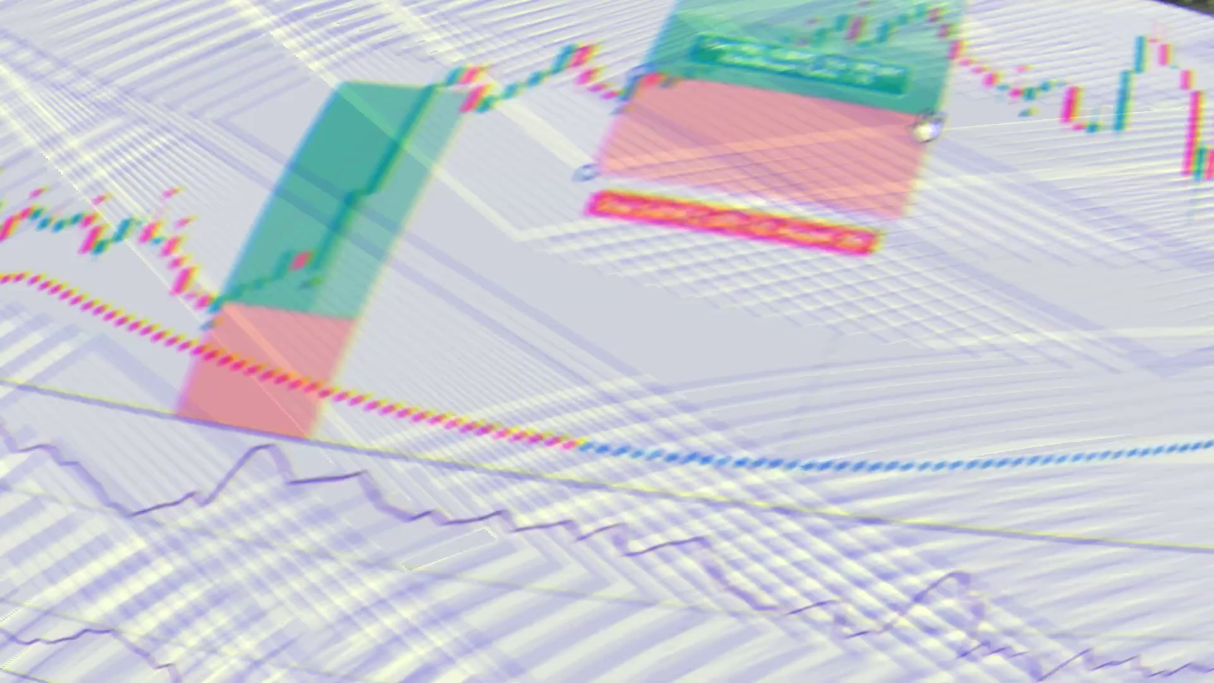